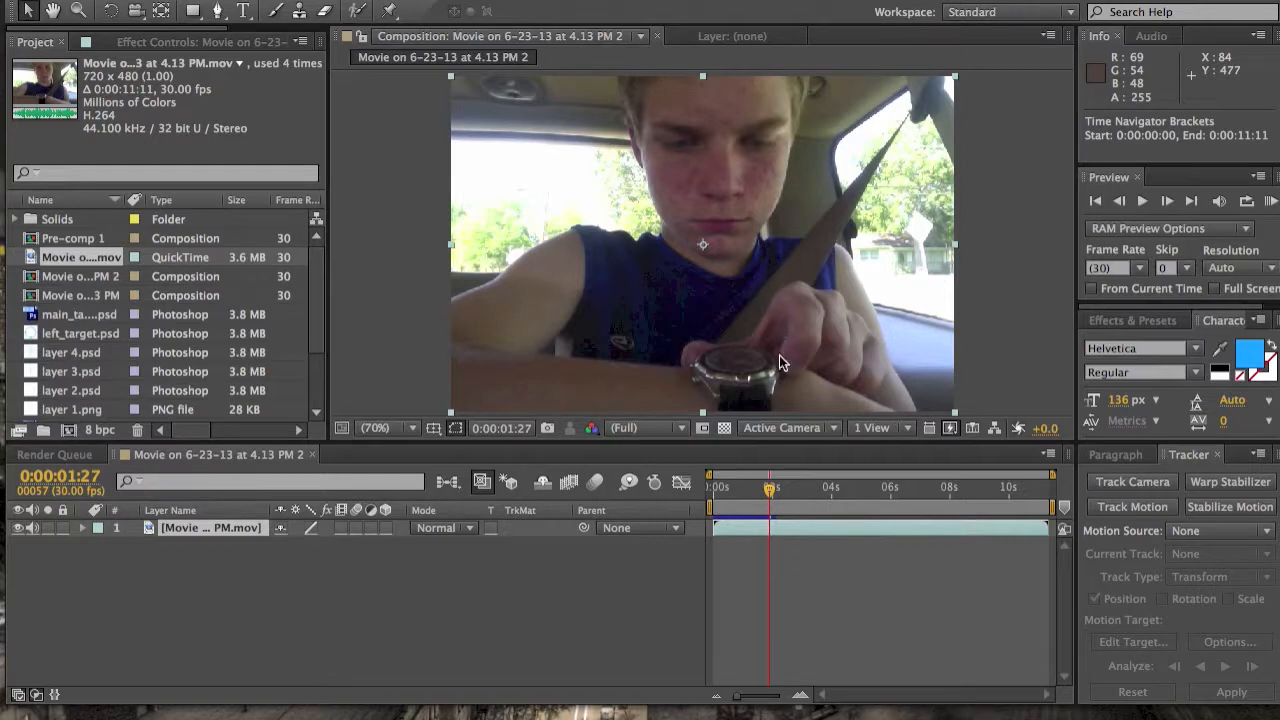
Duplicate the car footage layer with Cmd+D and select the lower copy
{"action": "left_click", "coordinate": [800, 523]}
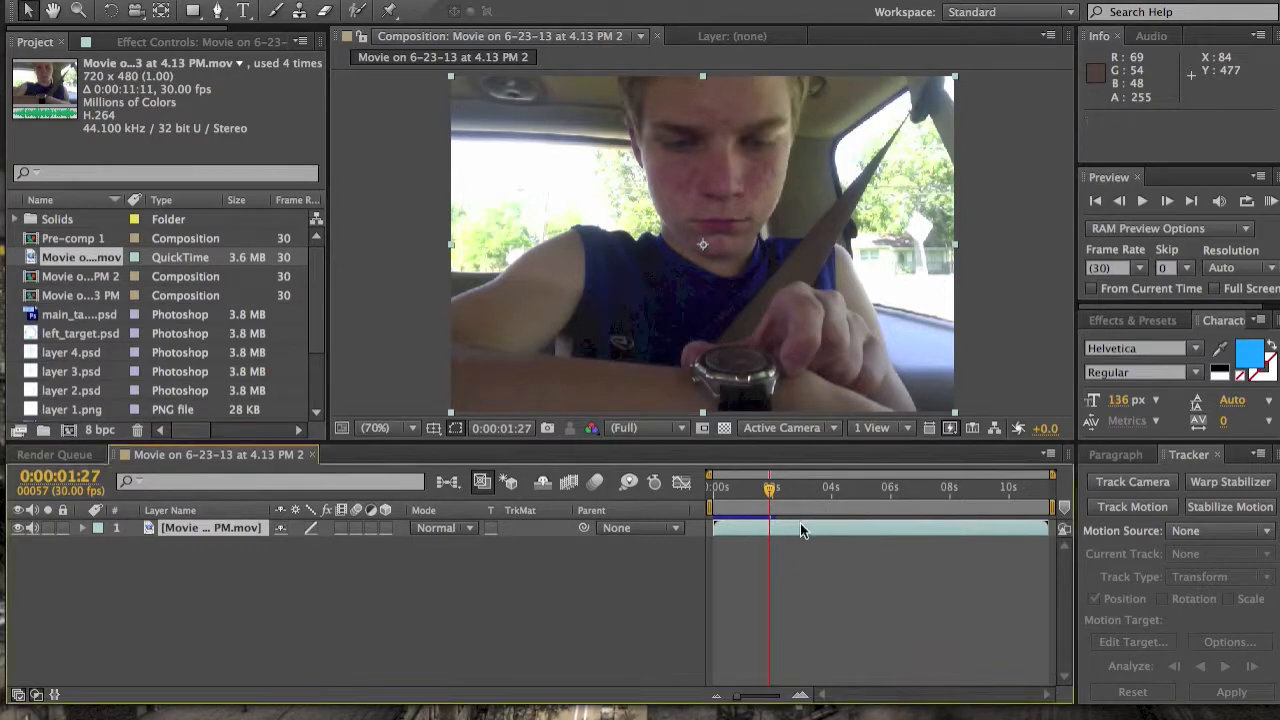
{"action": "key", "text": "ctrl+d"}
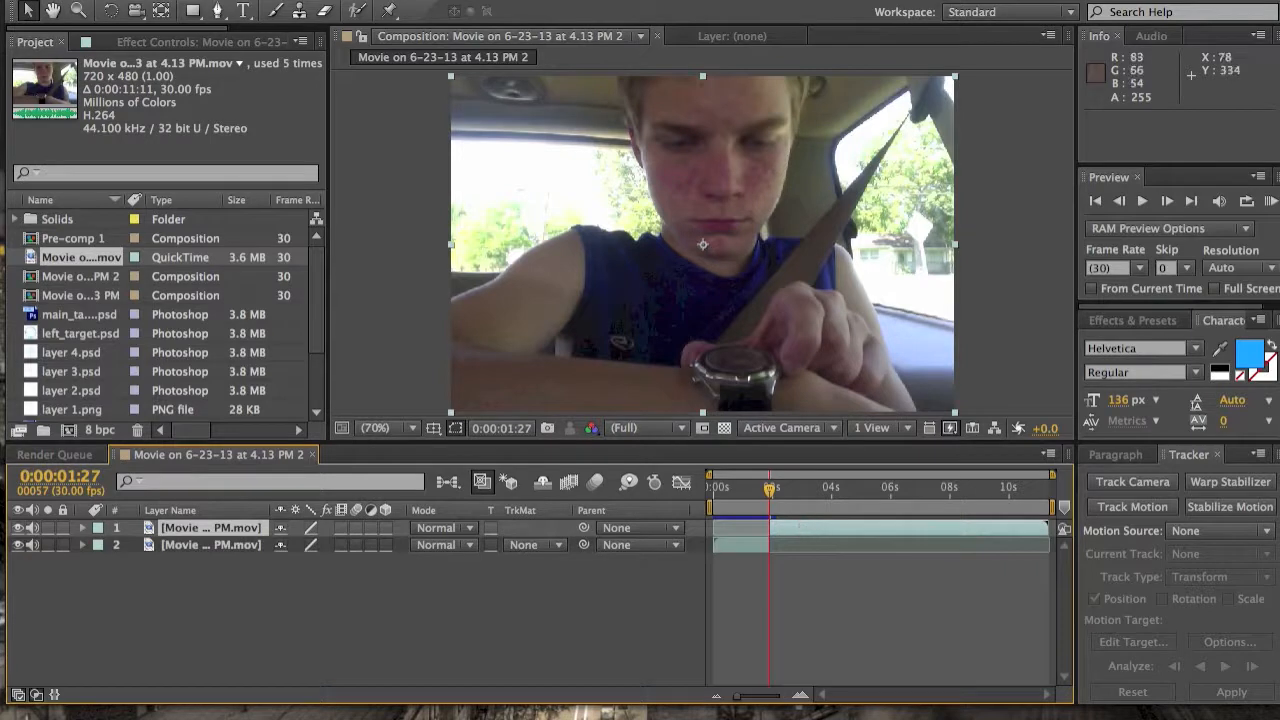
{"action": "right_click", "coordinate": [228, 527]}
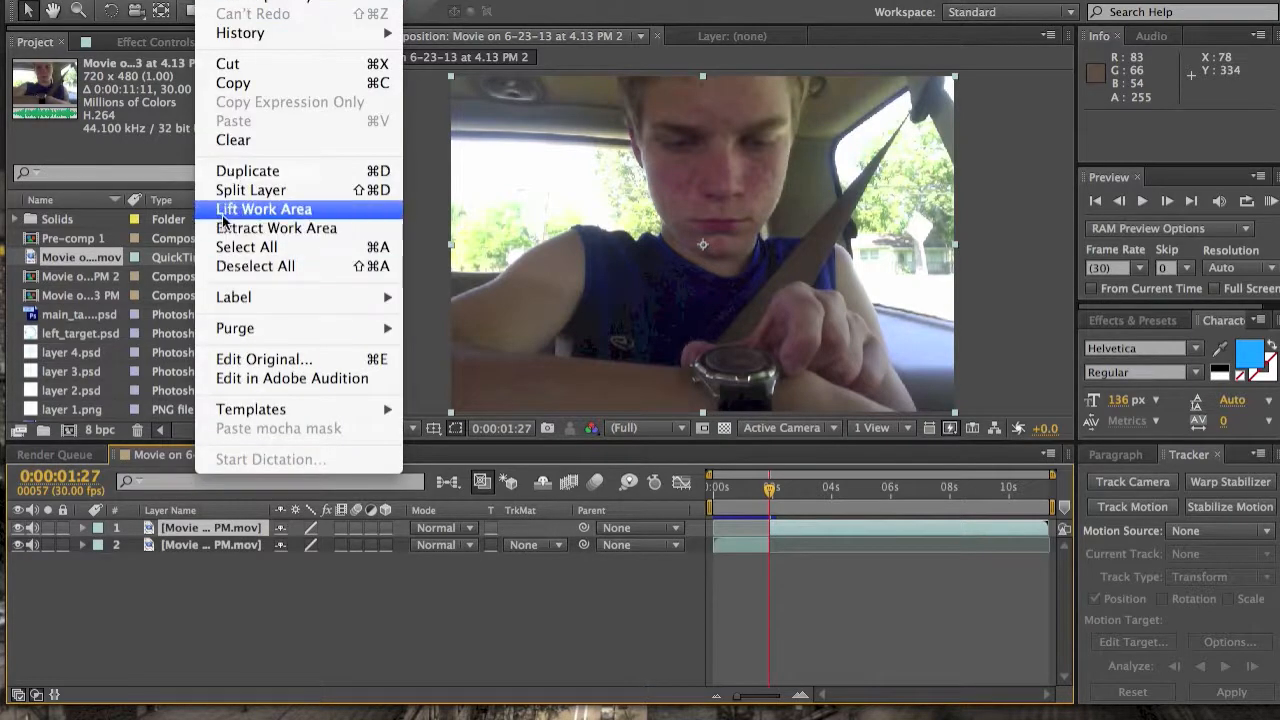
{"action": "left_click", "coordinate": [259, 604]}
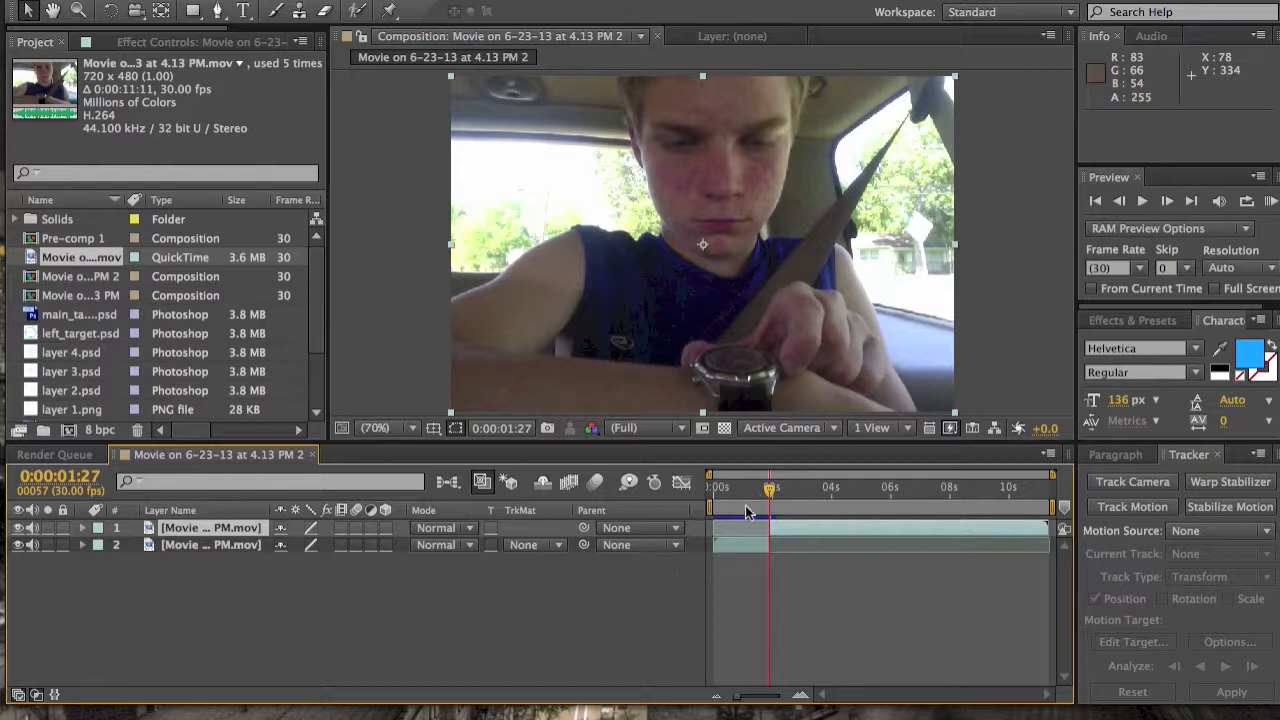
{"action": "left_click", "coordinate": [748, 545]}
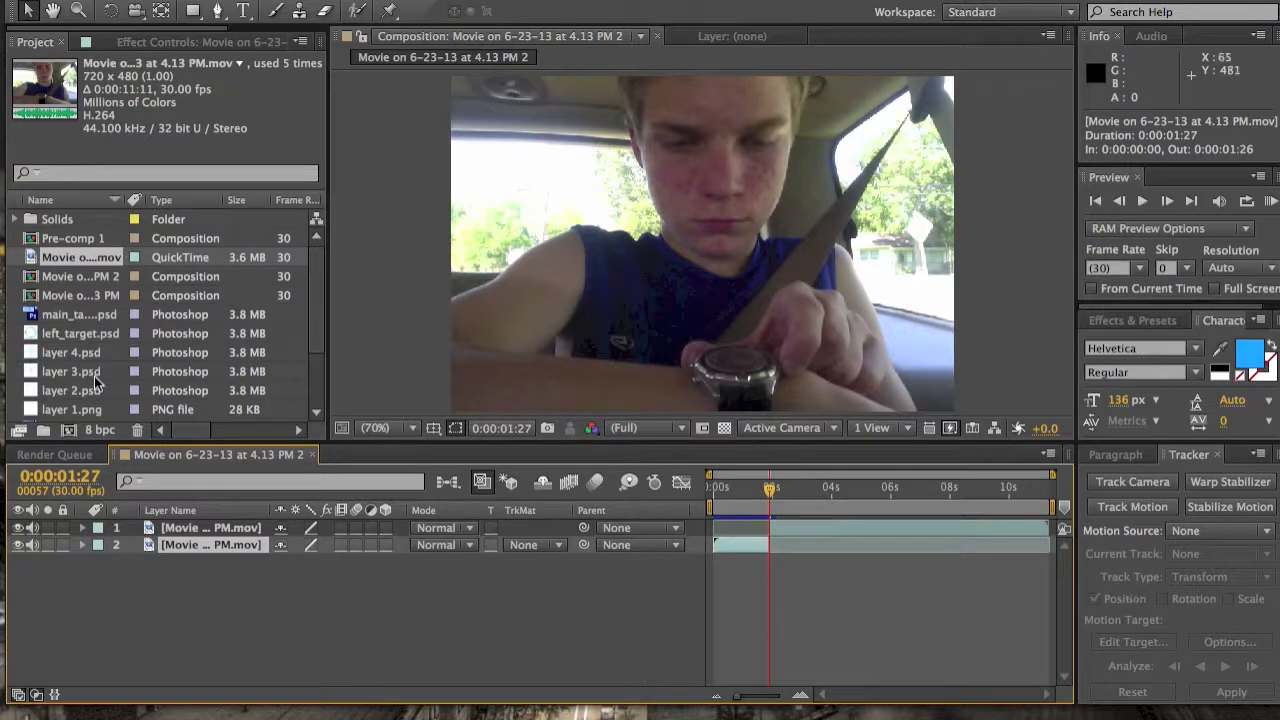
{"action": "scroll", "coordinate": [97, 382], "scroll_direction": "down", "scroll_amount": 3}
{"action": "scroll", "coordinate": [97, 382], "scroll_direction": "down", "scroll_amount": 1}
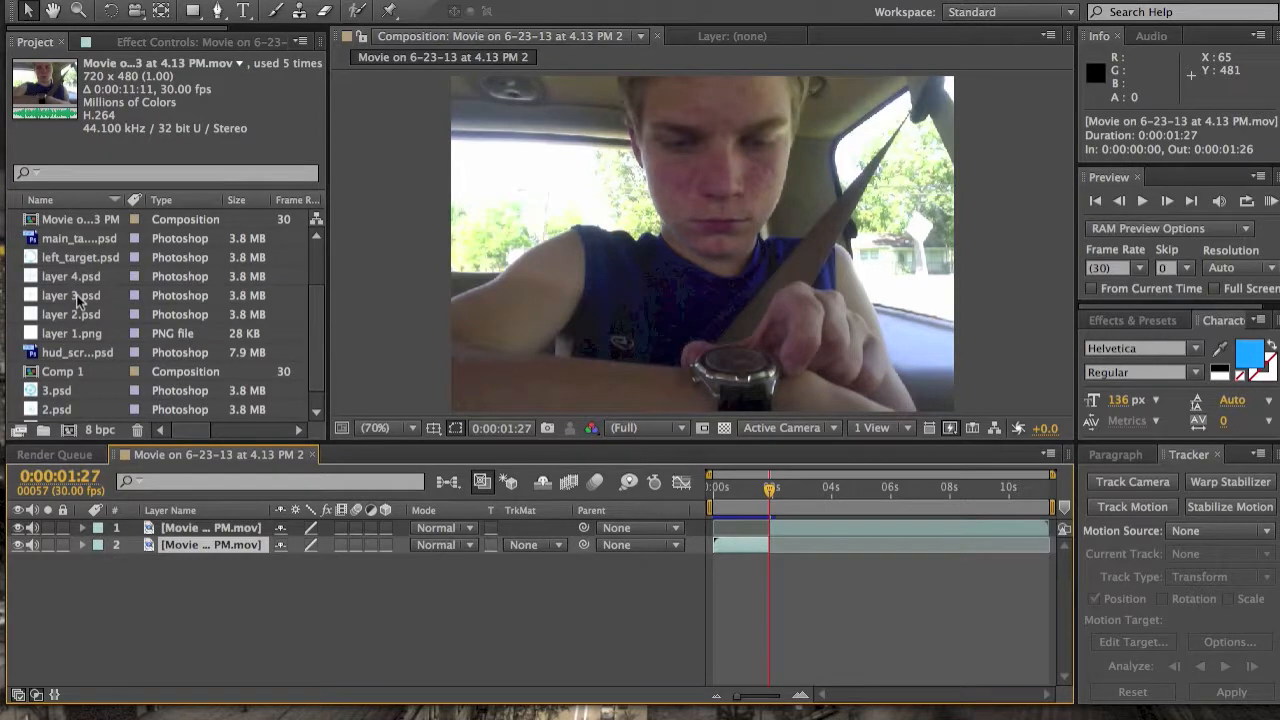
Drop layer 3.psd crosshair into the comp and scrub its Scale down to 15%
{"action": "left_click_drag", "start_coordinate": [78, 297], "coordinate": [760, 298]}
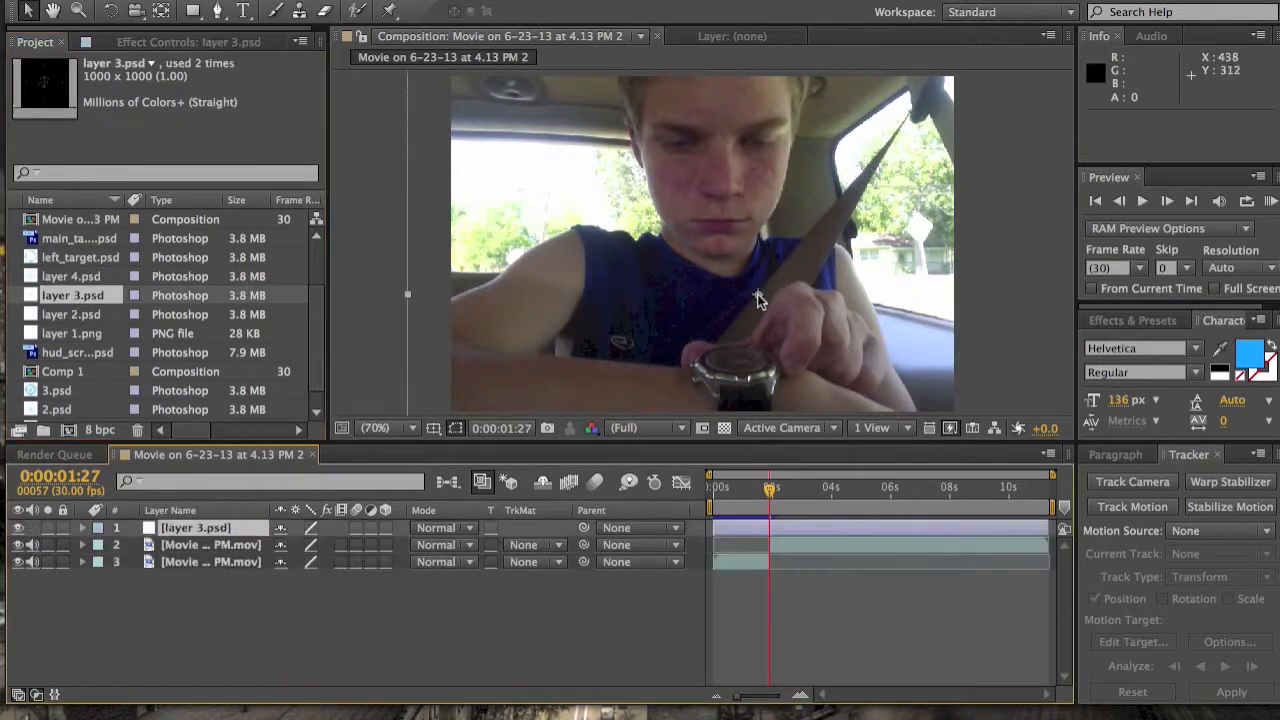
{"action": "left_click", "coordinate": [82, 528]}
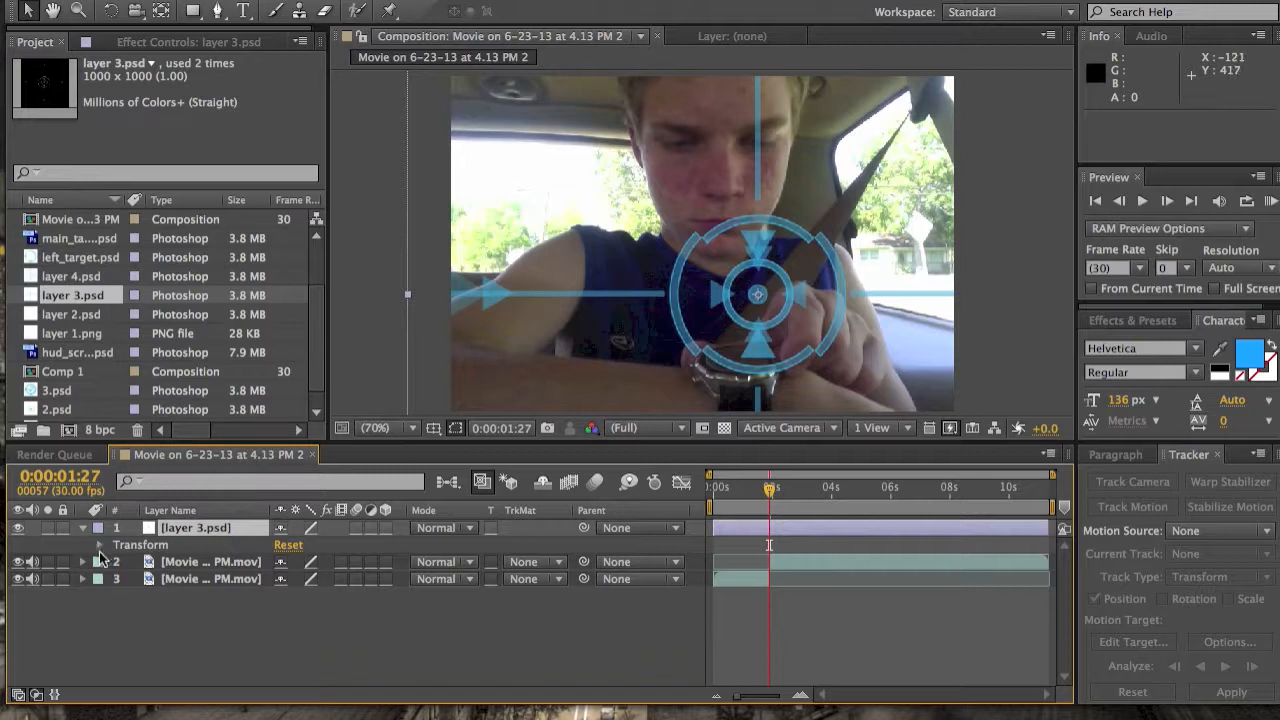
{"action": "left_click", "coordinate": [100, 545]}
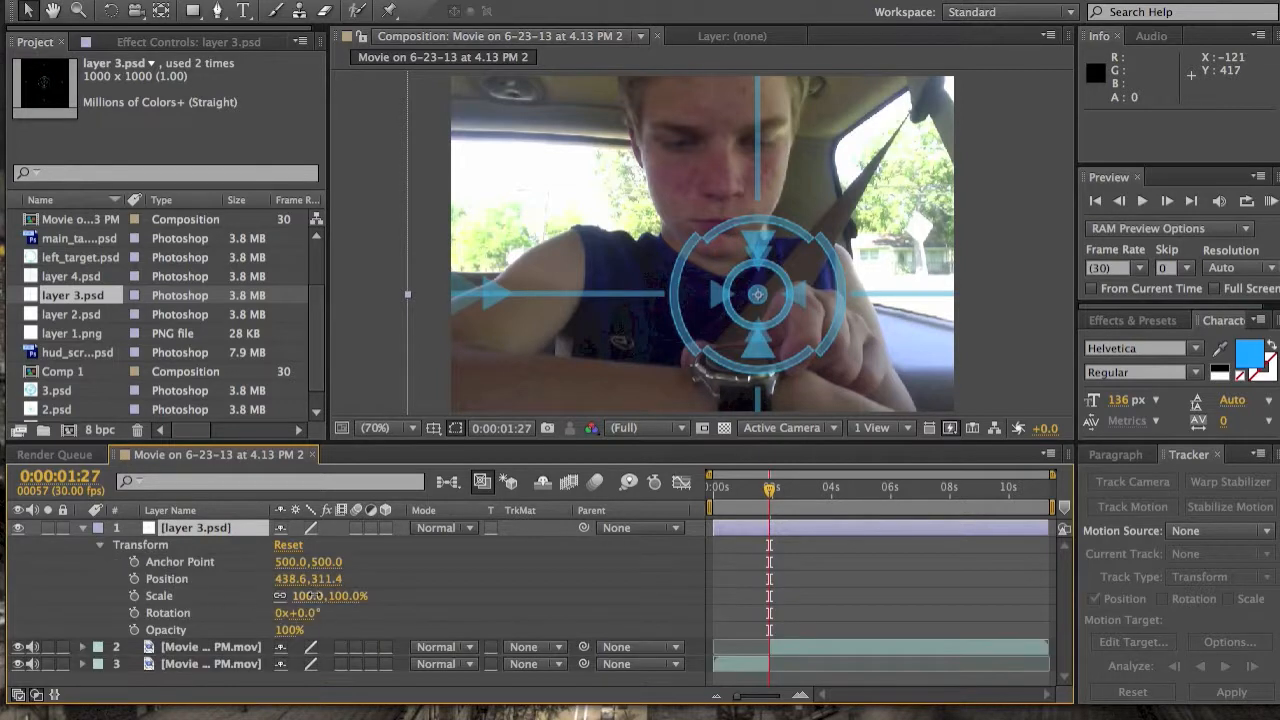
{"action": "left_click_drag", "start_coordinate": [312, 596], "coordinate": [224, 594]}
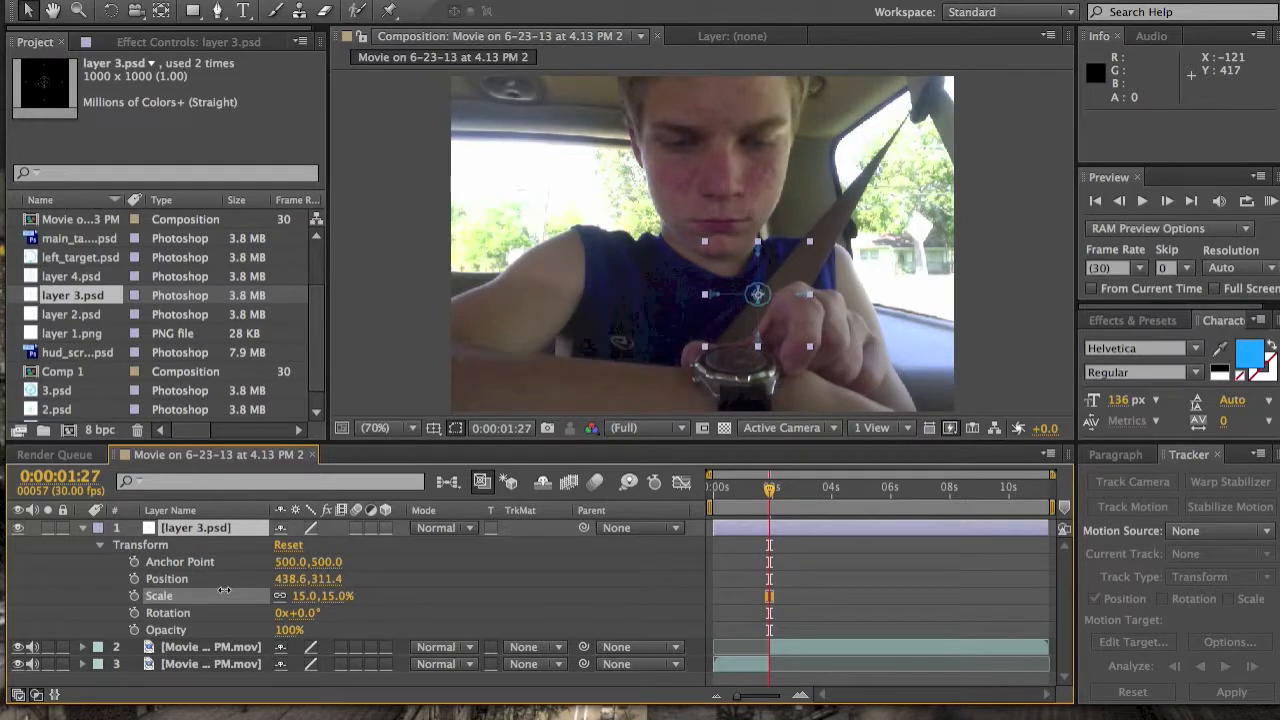
{"action": "key", "text": "Return"}
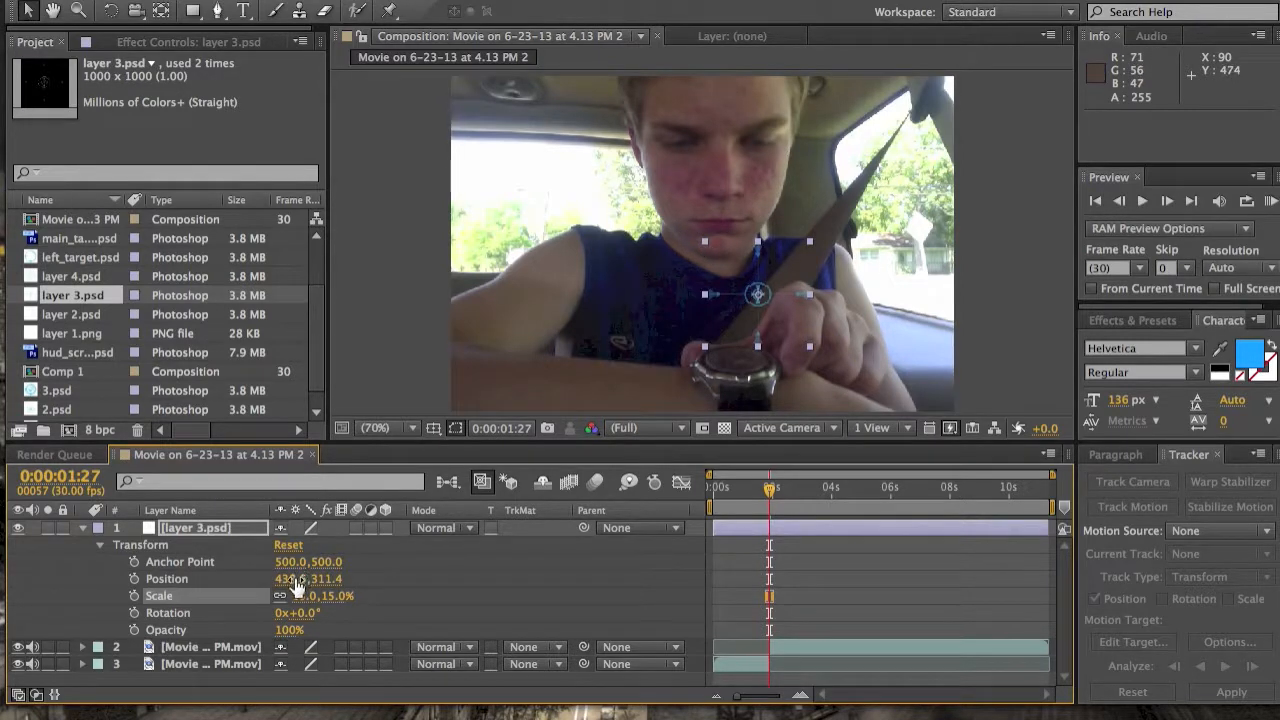
Shift the crosshair to X 407.6, make it 3D with X Rotation 10° and Y -38°, and drop in left_target.psd
{"action": "left_click_drag", "start_coordinate": [290, 579], "coordinate": [262, 578]}
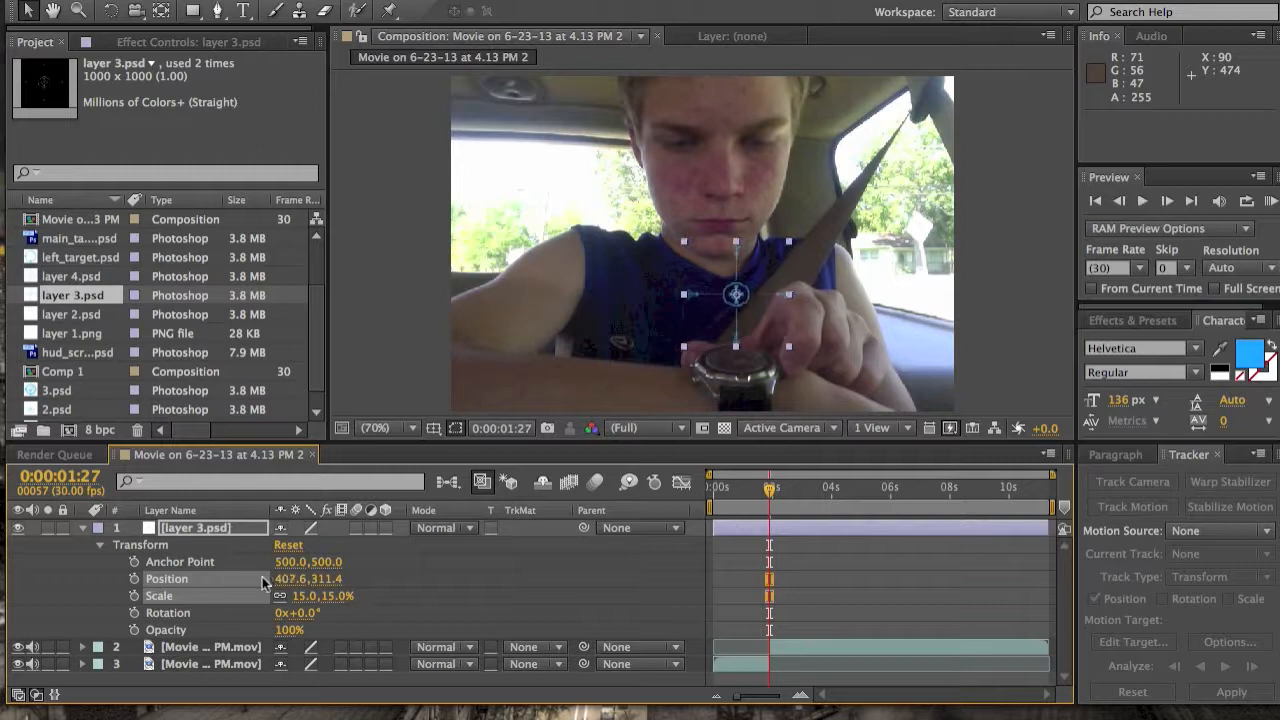
{"action": "left_click", "coordinate": [385, 527]}
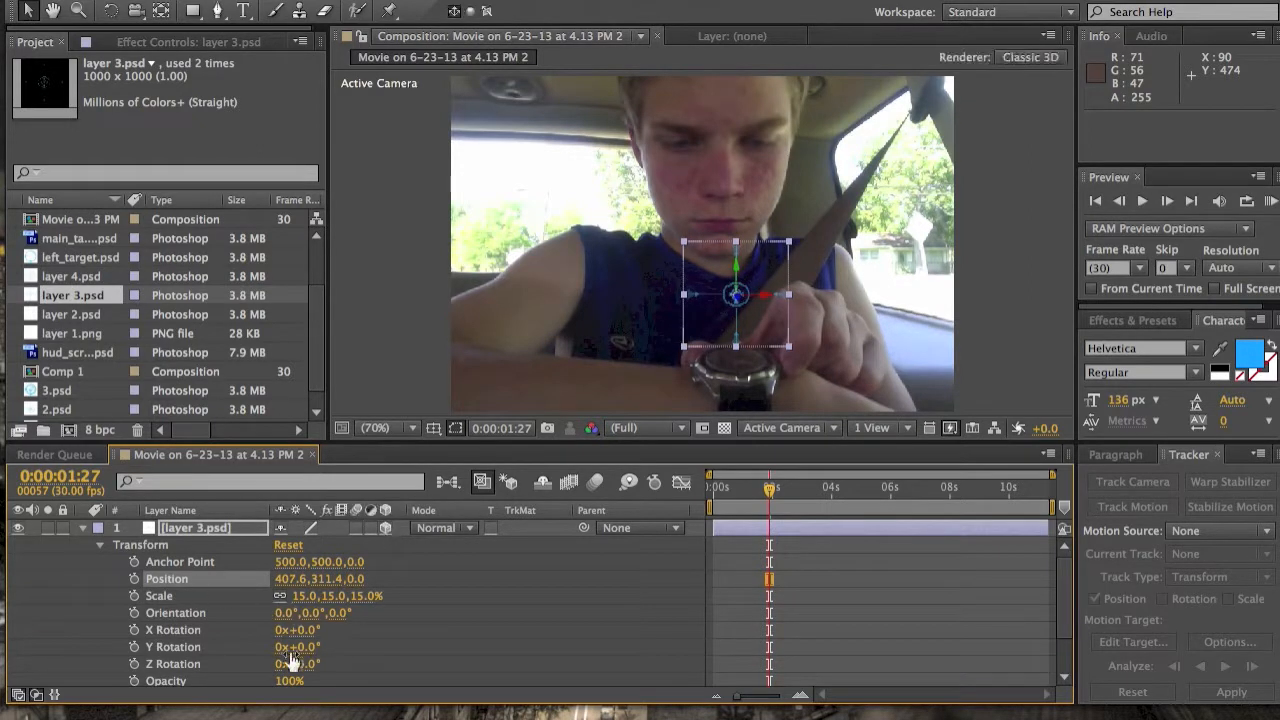
{"action": "mouse_move", "coordinate": [298, 630]}
{"action": "left_mouse_down"}
{"action": "mouse_move", "coordinate": [322, 630]}
{"action": "mouse_move", "coordinate": [296, 650]}
{"action": "left_mouse_up"}
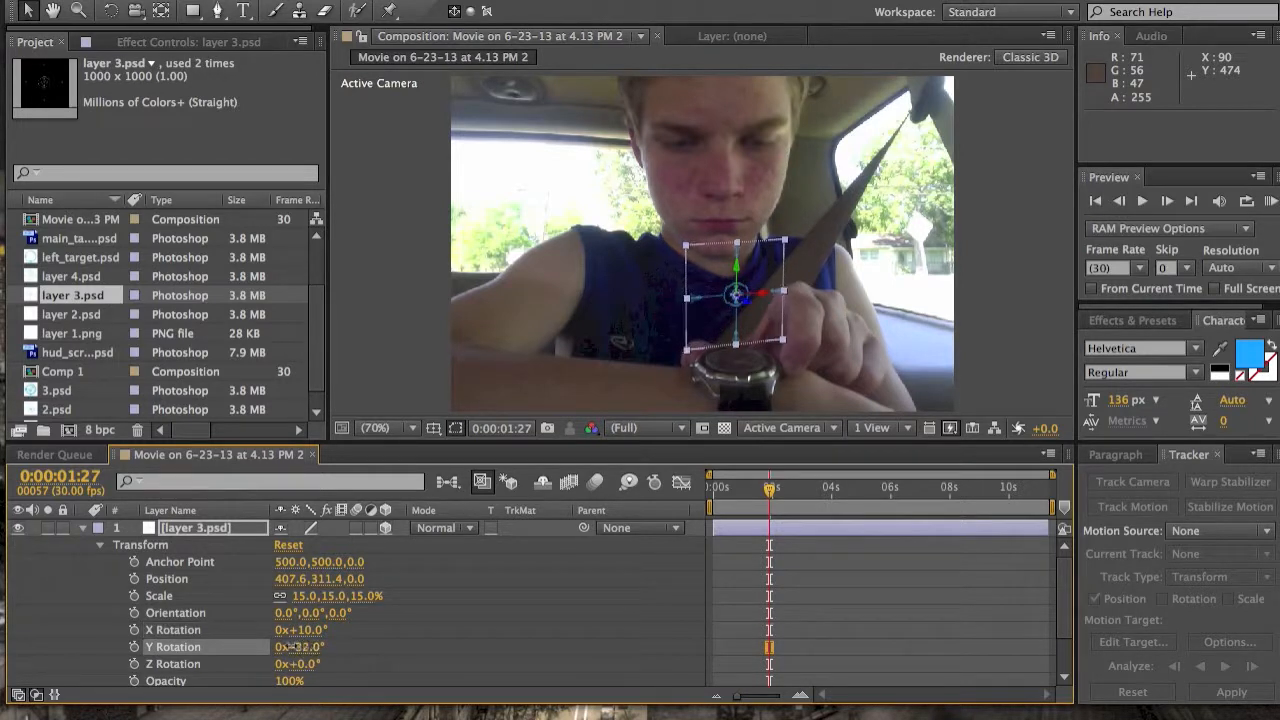
{"action": "left_click_drag", "start_coordinate": [296, 650], "coordinate": [283, 647]}
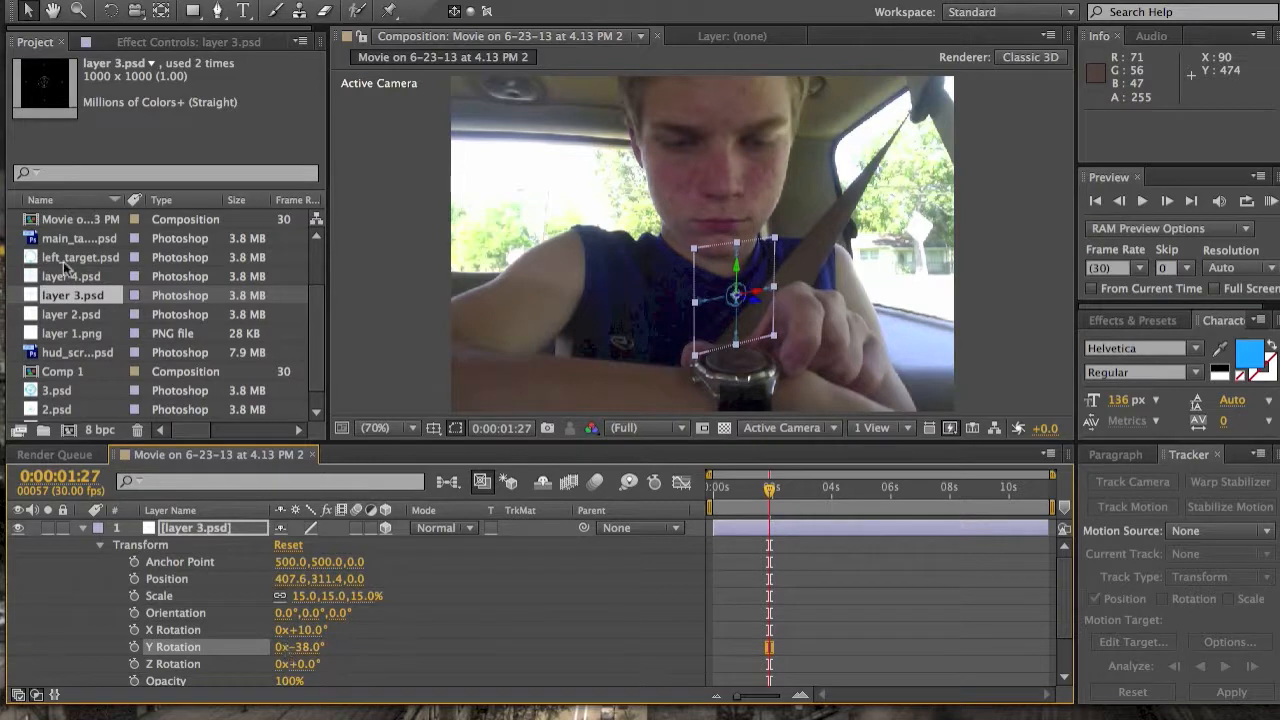
{"action": "left_click_drag", "start_coordinate": [73, 257], "coordinate": [665, 292]}
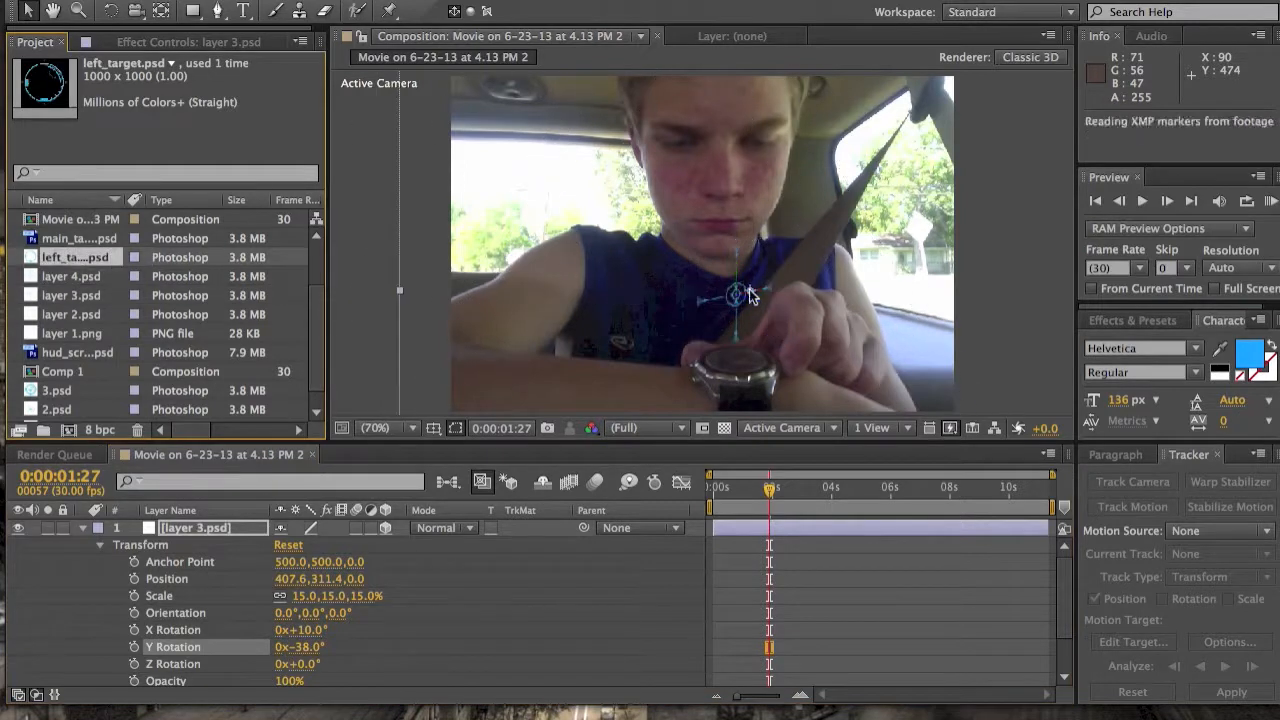
Scale the left_target layer to 15% and switch it to a 3D layer
{"action": "left_click", "coordinate": [82, 528]}
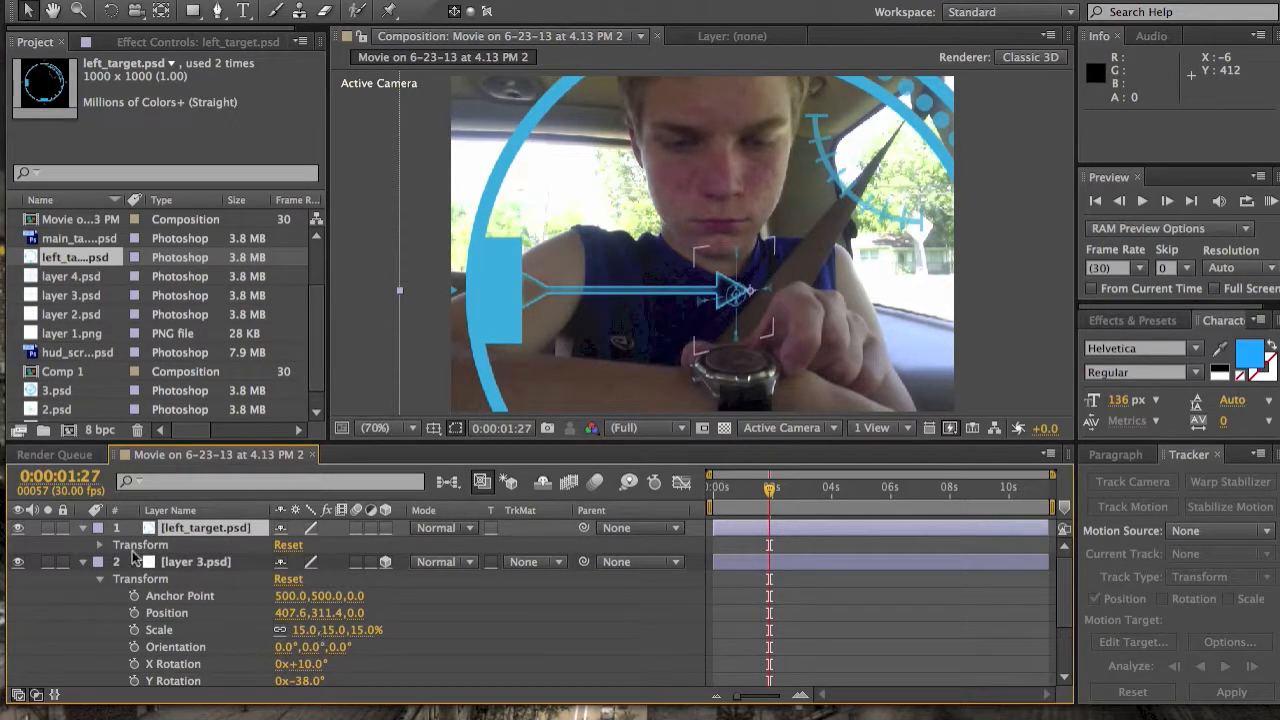
{"action": "left_click", "coordinate": [99, 545]}
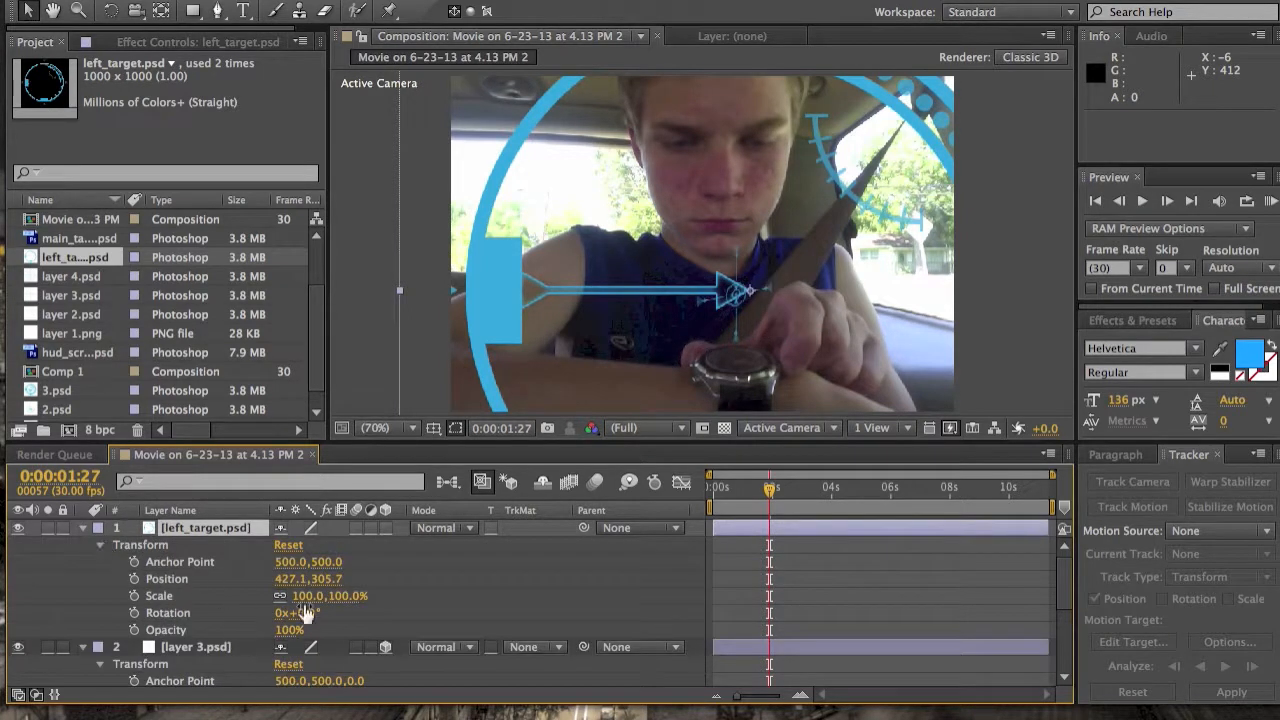
{"action": "left_click", "coordinate": [305, 596]}
{"action": "type", "text": "15"}
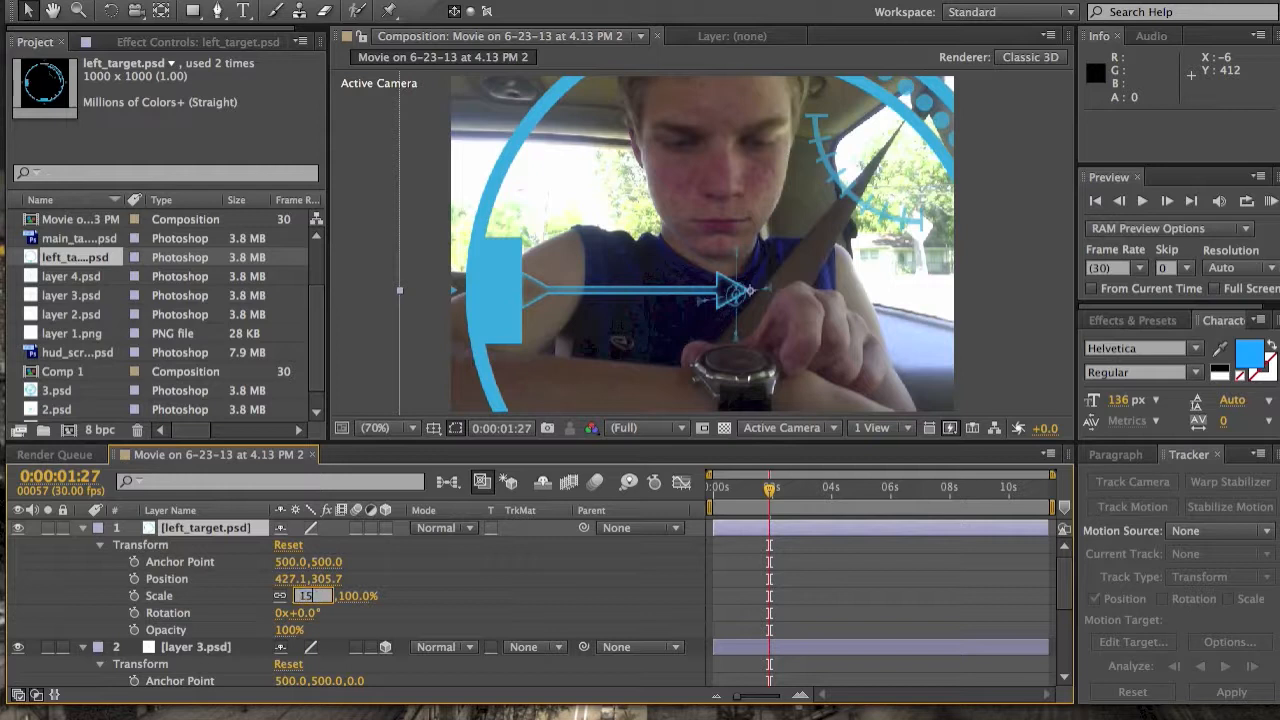
{"action": "key", "text": "Return"}
{"action": "left_click", "coordinate": [386, 527]}
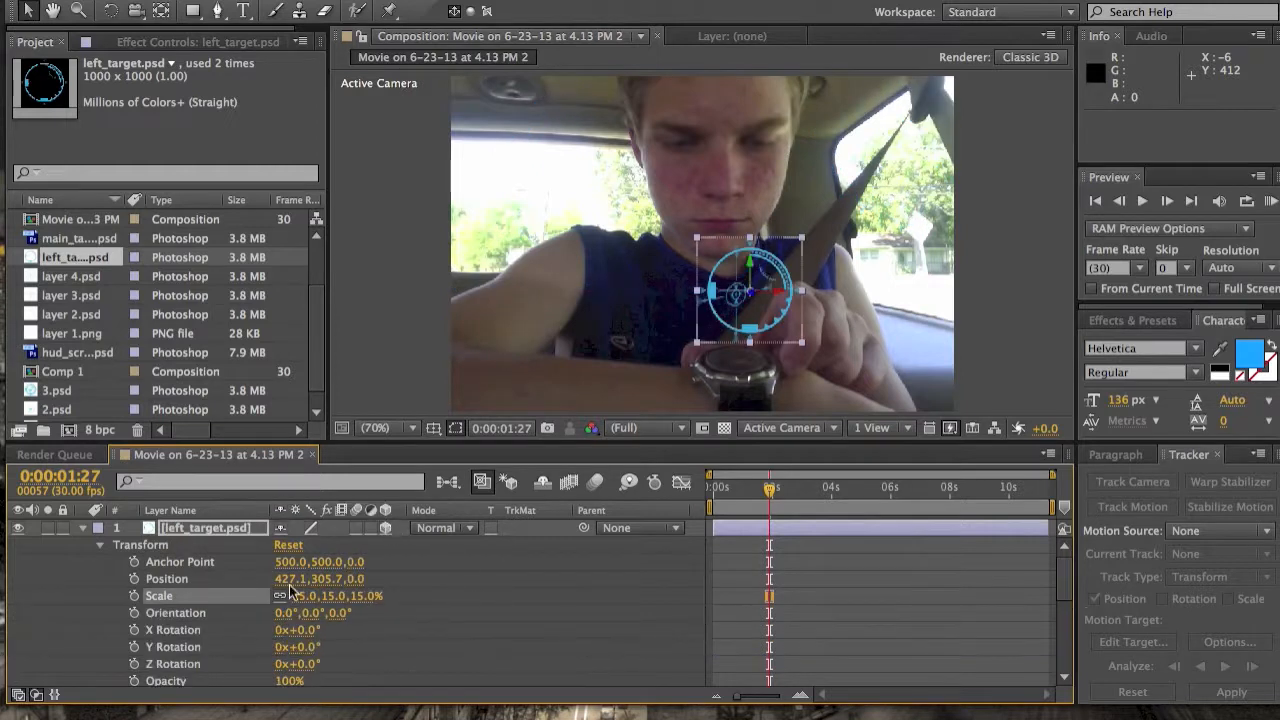
Tilt left_target on X and Y rotation and adjust its position and depth over the hand
{"action": "mouse_move", "coordinate": [298, 630]}
{"action": "left_mouse_down"}
{"action": "mouse_move", "coordinate": [312, 630]}
{"action": "mouse_move", "coordinate": [232, 638]}
{"action": "mouse_move", "coordinate": [252, 640]}
{"action": "left_mouse_up"}
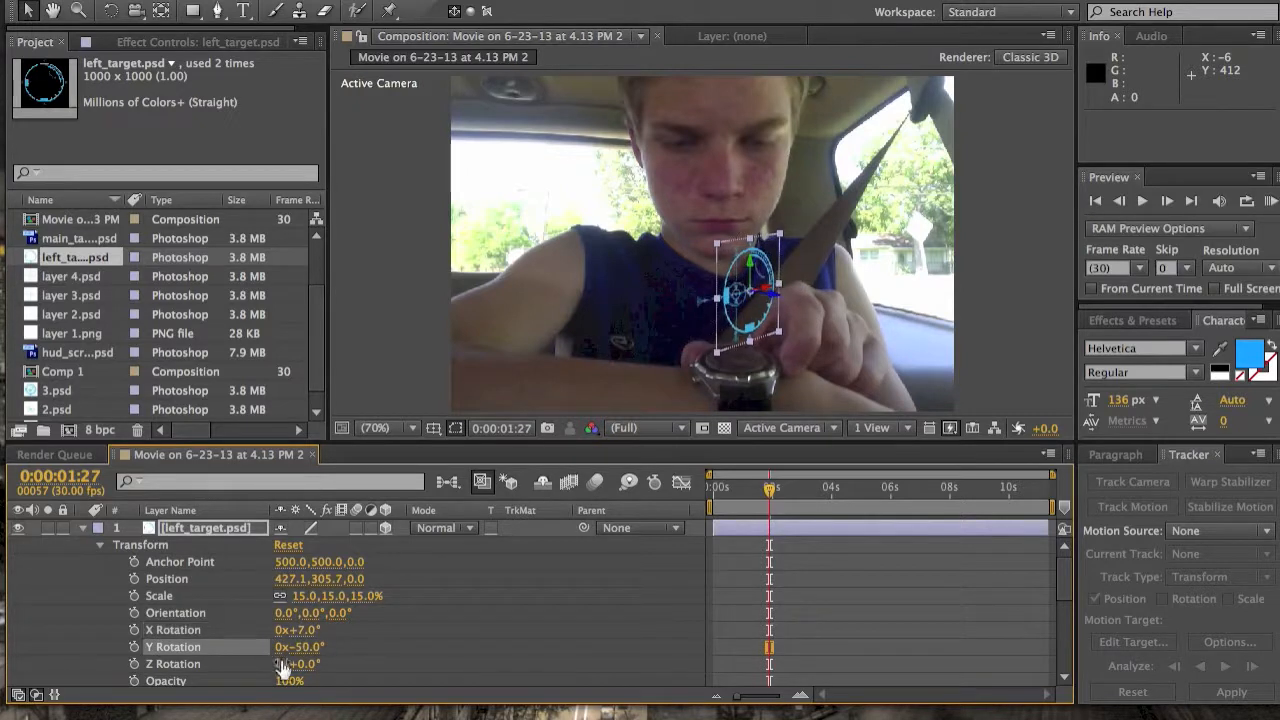
{"action": "mouse_move", "coordinate": [350, 579]}
{"action": "left_mouse_down"}
{"action": "mouse_move", "coordinate": [362, 581]}
{"action": "mouse_move", "coordinate": [340, 579]}
{"action": "left_mouse_up"}
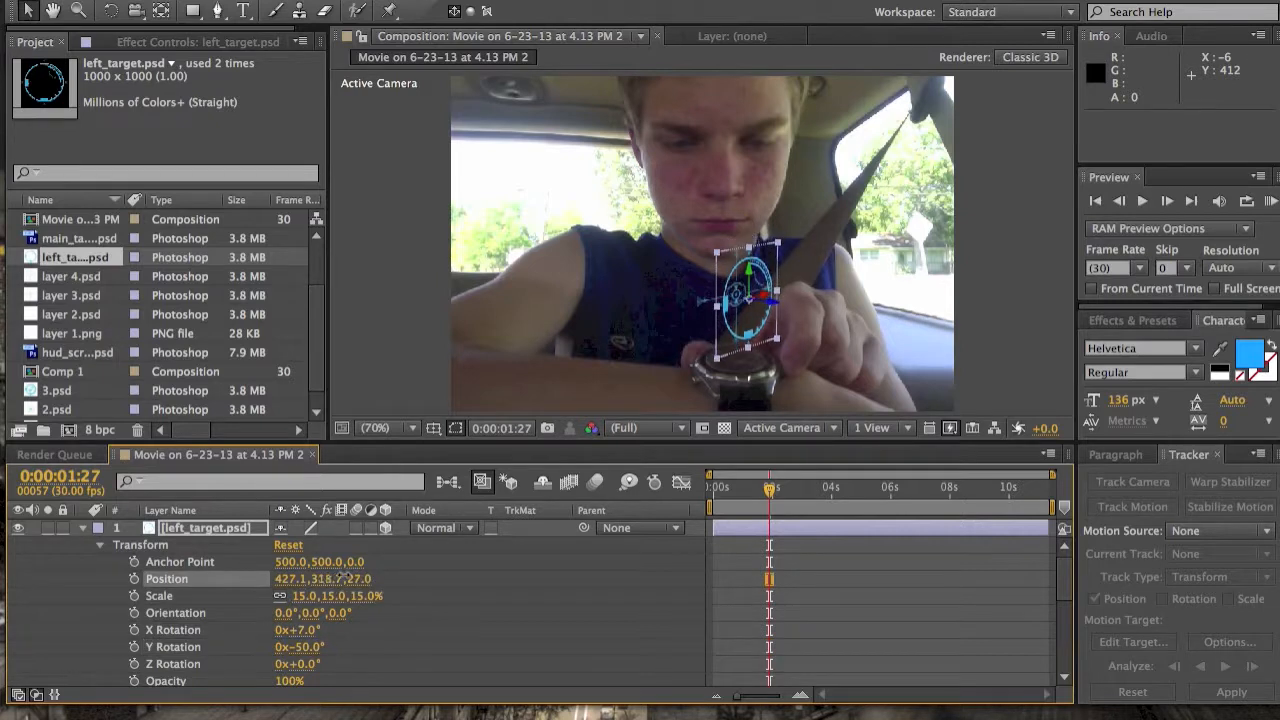
{"action": "left_click_drag", "start_coordinate": [340, 579], "coordinate": [324, 578]}
{"action": "left_click", "coordinate": [300, 647]}
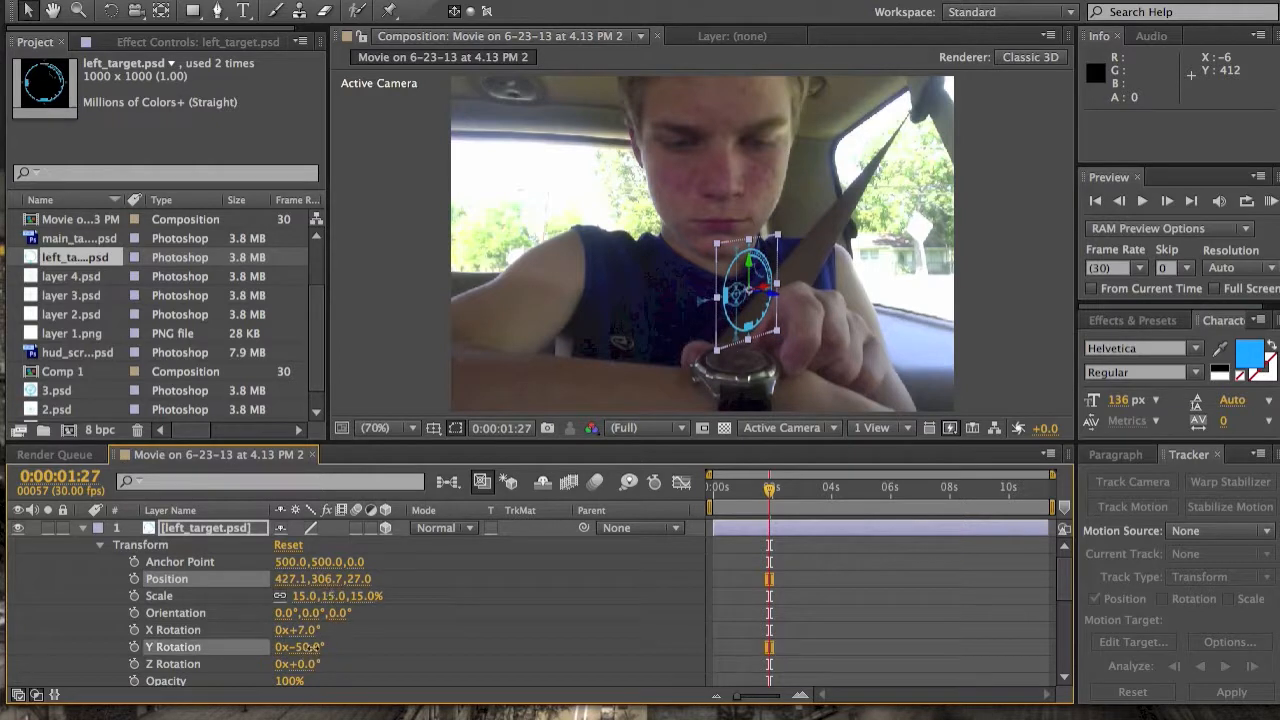
{"action": "left_click_drag", "start_coordinate": [316, 648], "coordinate": [322, 648]}
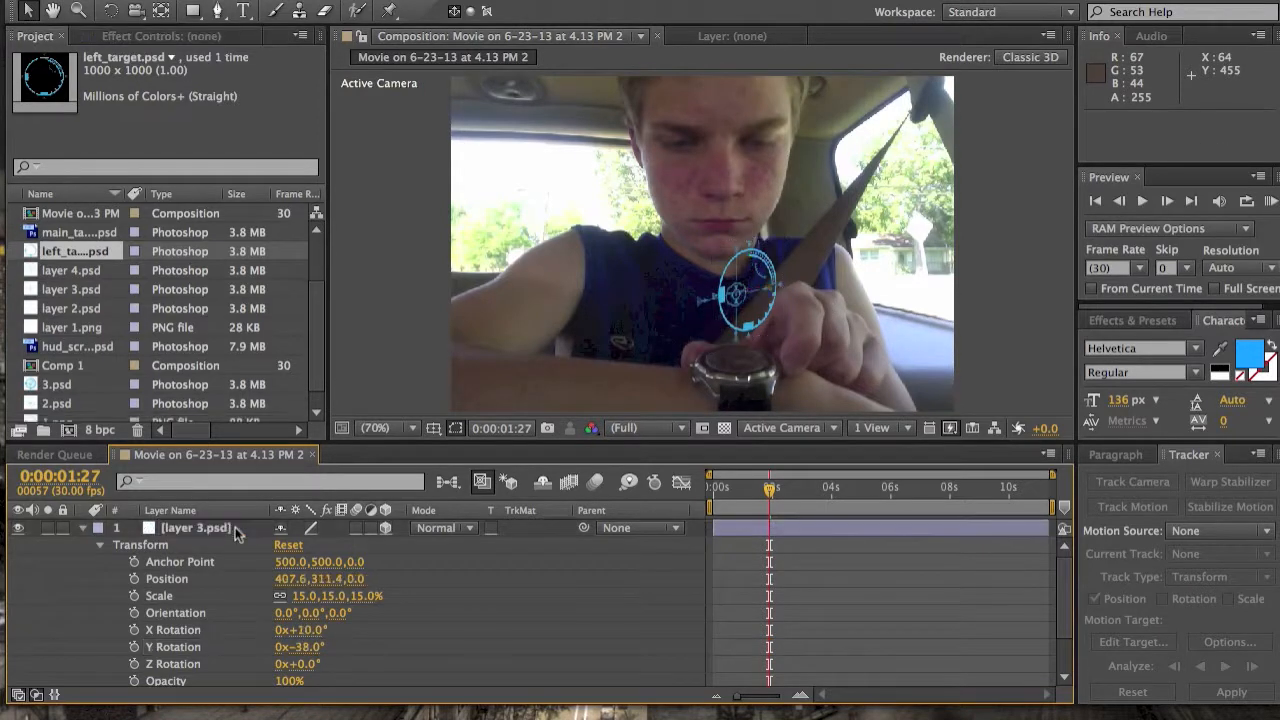
Flatten the crosshair layer back to 2D and rename it Target
{"action": "left_click", "coordinate": [235, 527]}
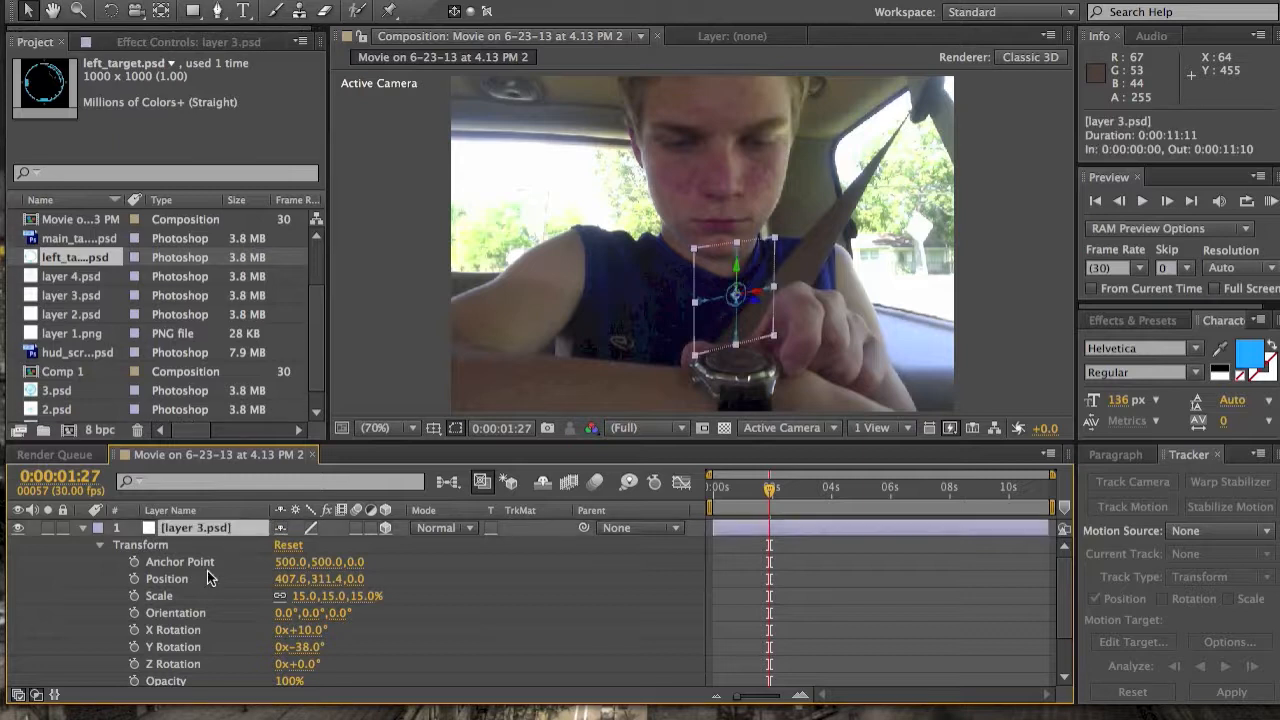
{"action": "left_click", "coordinate": [386, 528]}
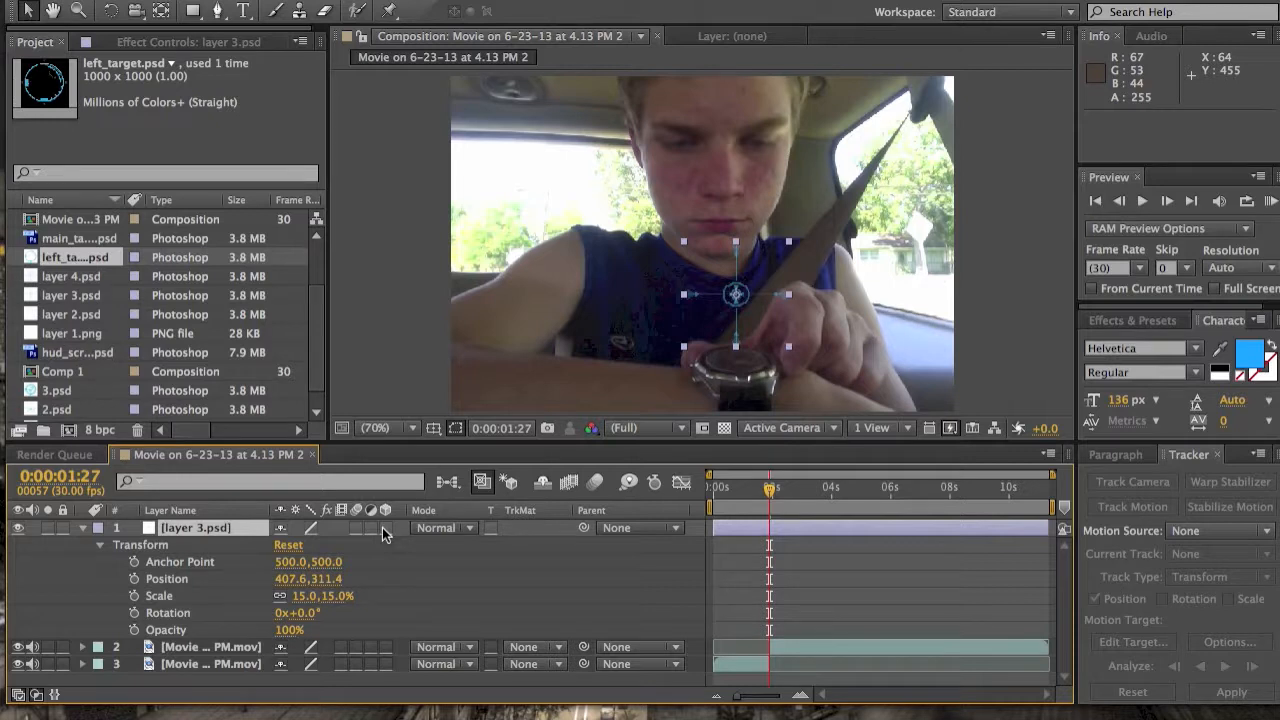
{"action": "right_click", "coordinate": [203, 532]}
{"action": "left_click", "coordinate": [240, 694]}
{"action": "type", "text": "Tar"}
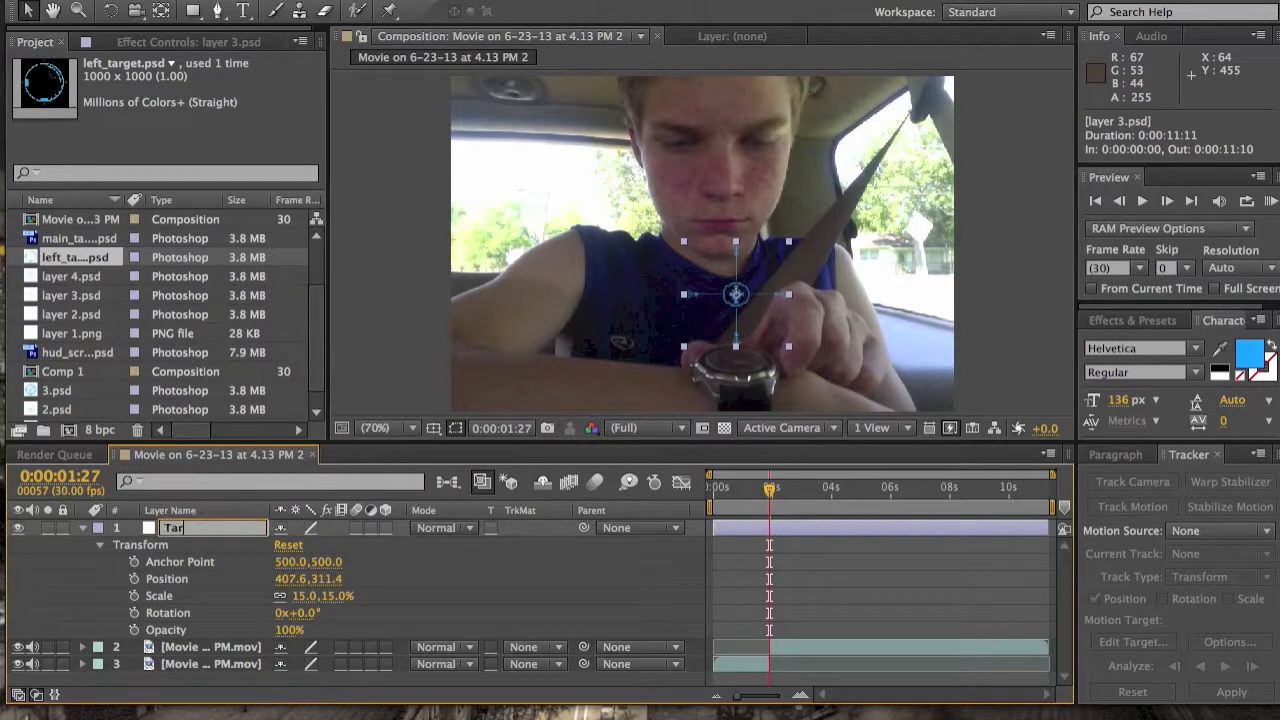
{"action": "type", "text": "get"}
{"action": "key", "text": "Return"}
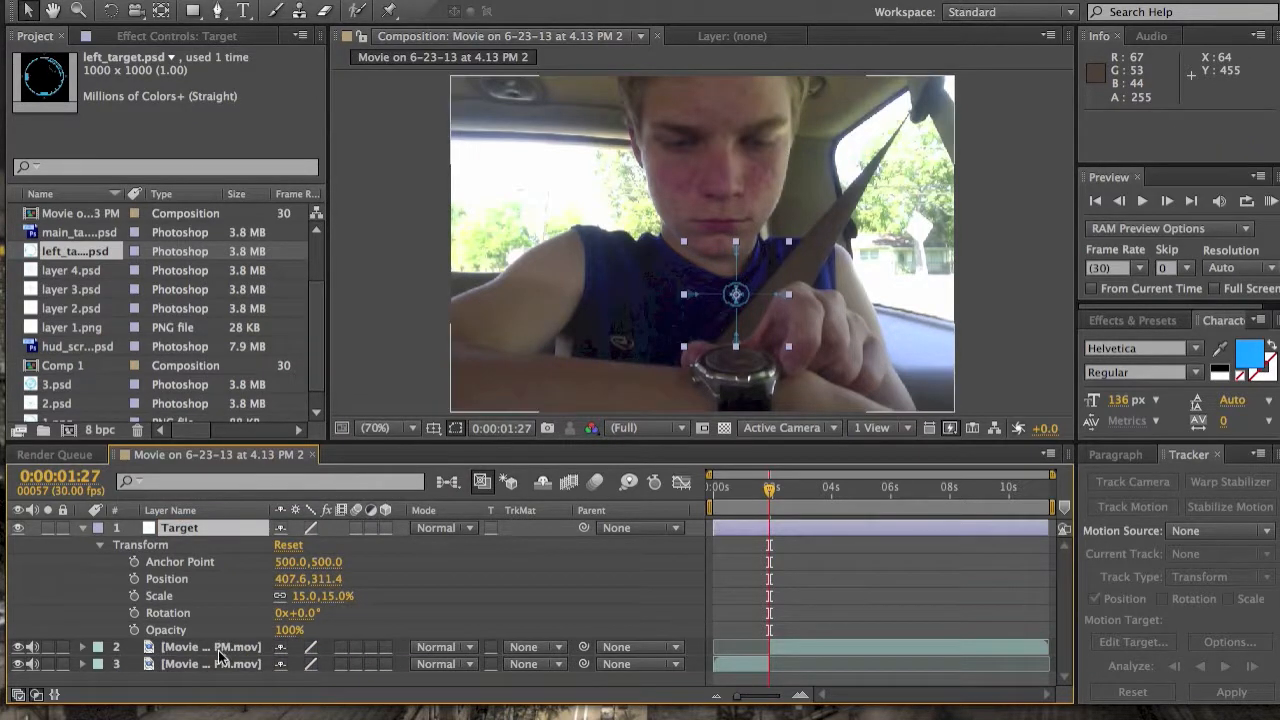
Rename the two footage copies Effect and Non Effect
{"action": "left_click", "coordinate": [222, 648]}
{"action": "right_click", "coordinate": [222, 648]}
{"action": "left_click", "coordinate": [277, 702]}
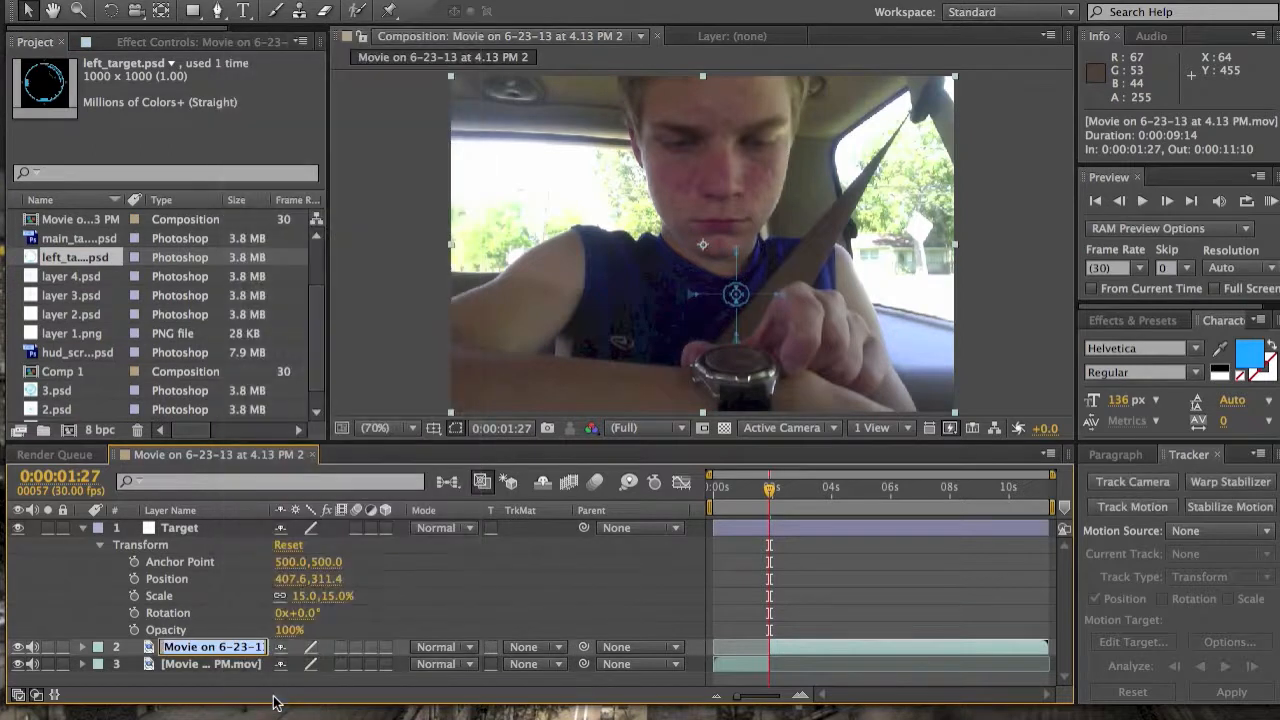
{"action": "key", "text": "BackSpace"}
{"action": "type", "text": "Effect"}
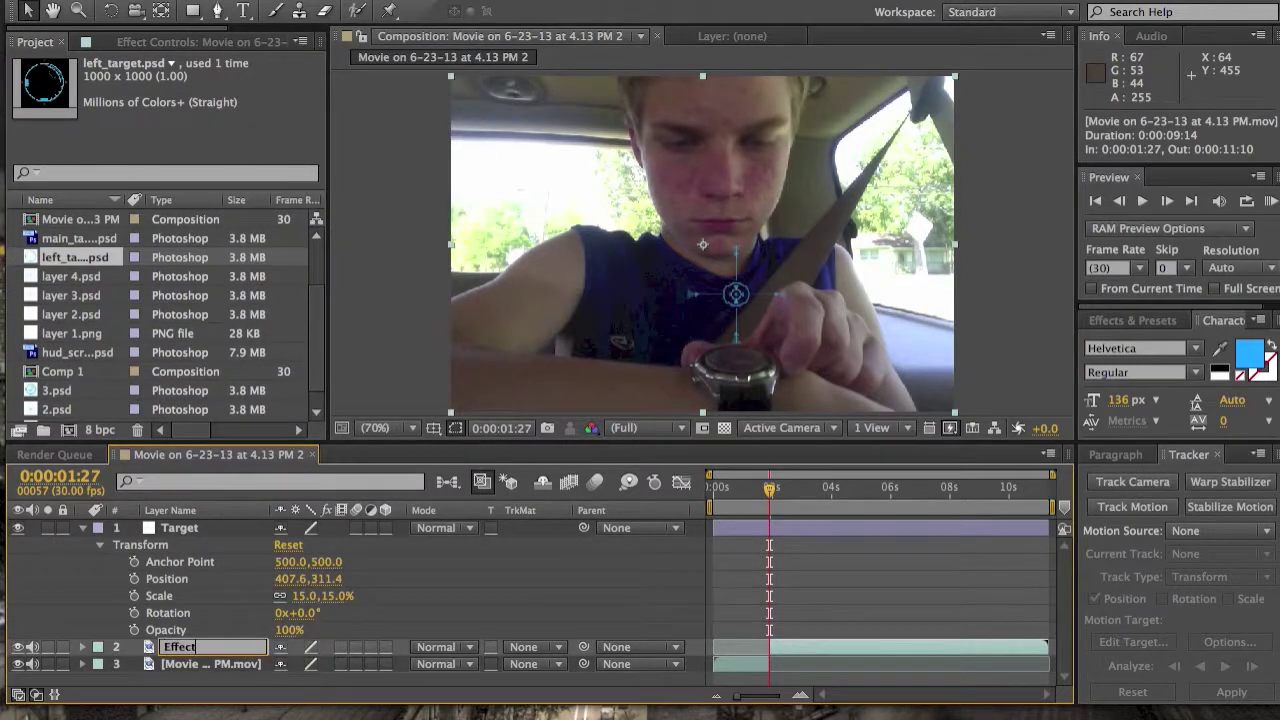
{"action": "key", "text": "Return"}
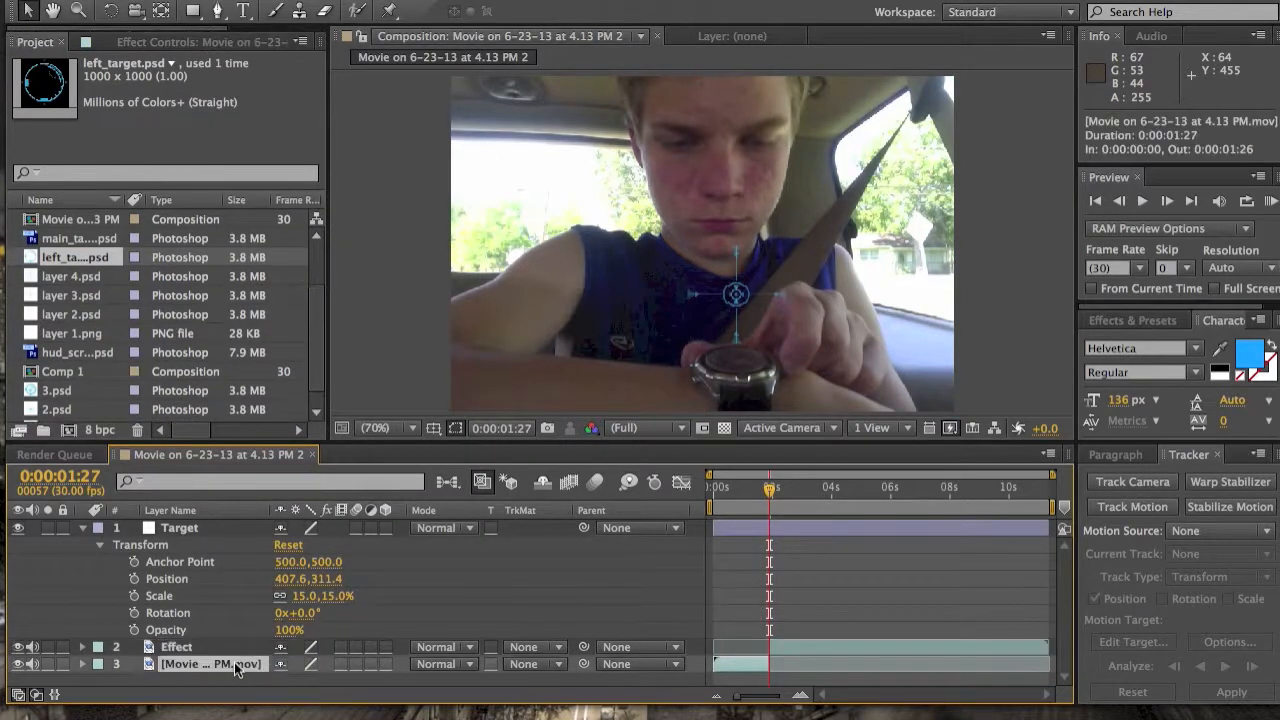
{"action": "right_click", "coordinate": [210, 664]}
{"action": "left_click", "coordinate": [282, 693]}
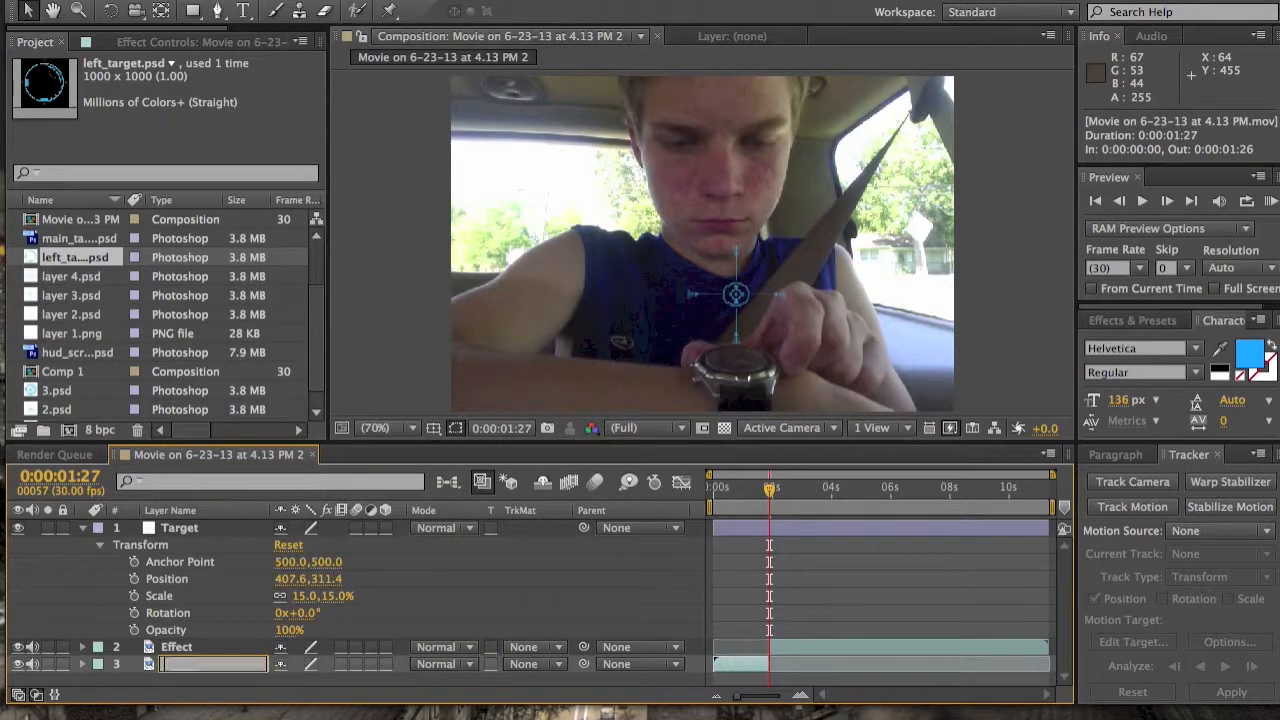
{"action": "type", "text": "NOn"}
{"action": "type", "text": "on E"}
{"action": "type", "text": "ffect"}
{"action": "key", "text": "Return"}
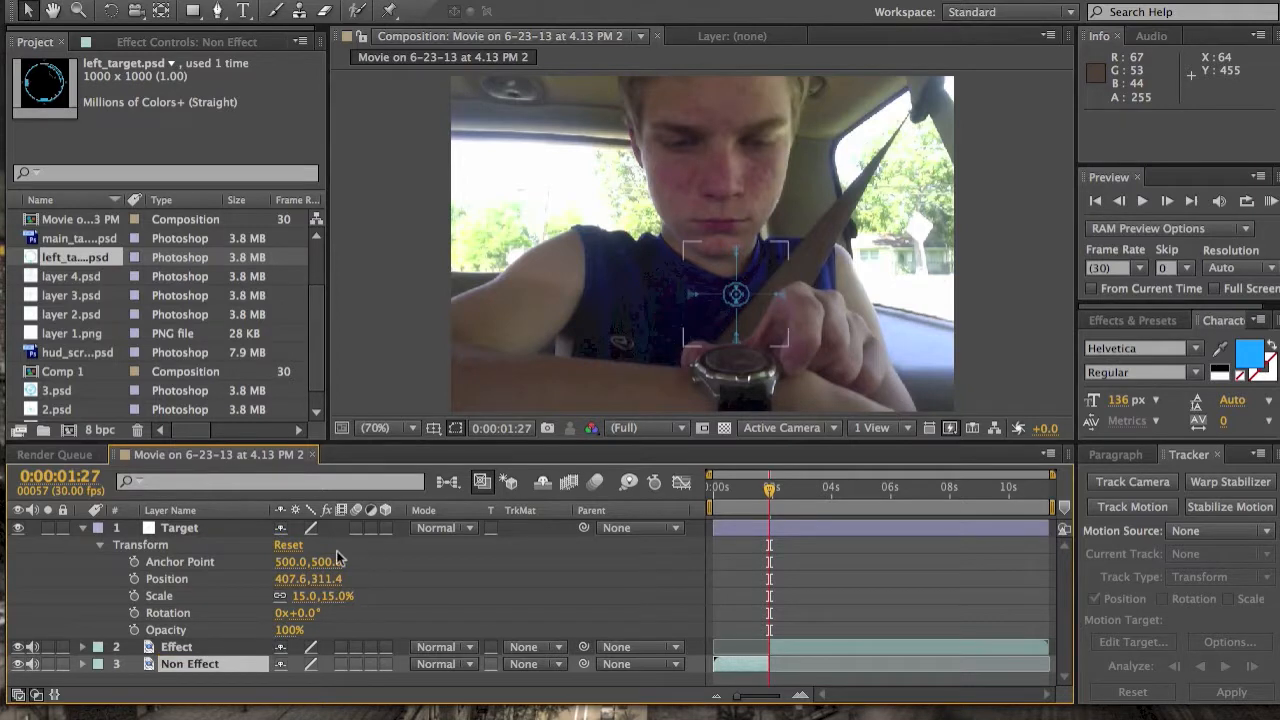
Add the layer 2.psd ring graphic to the composition and set its Scale to 15%
{"action": "left_click", "coordinate": [84, 528]}
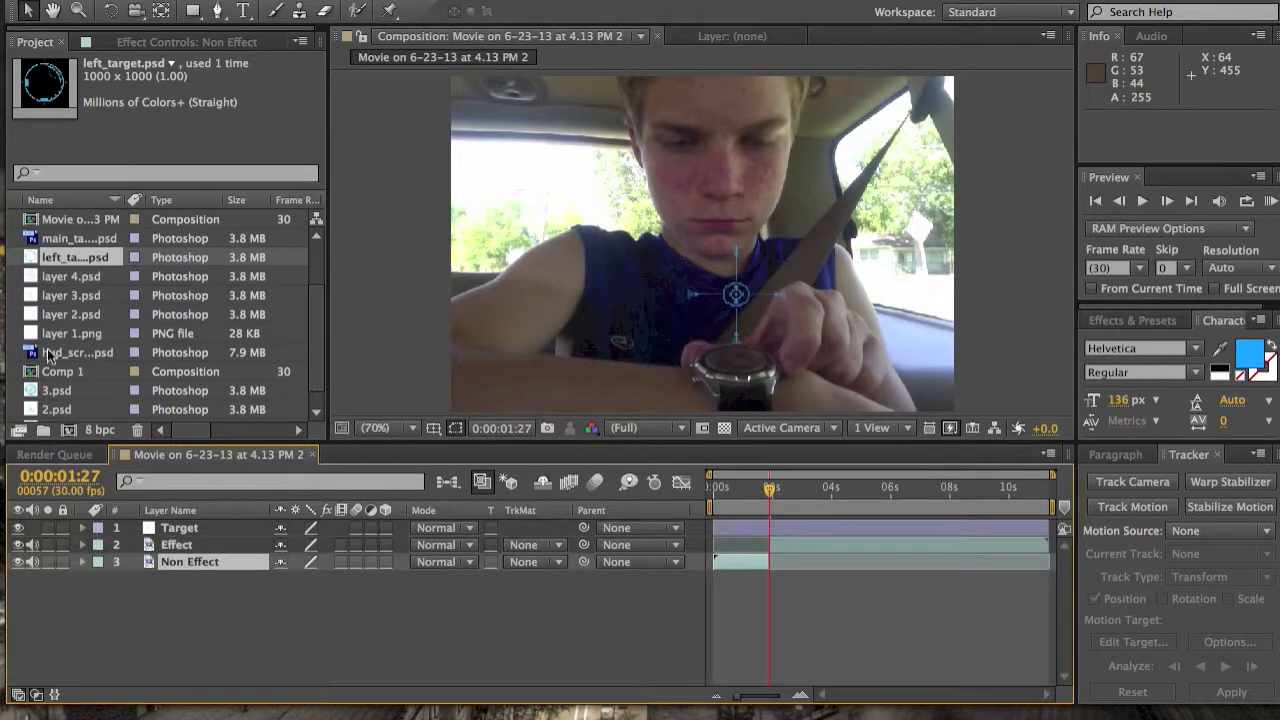
{"action": "left_click", "coordinate": [85, 315]}
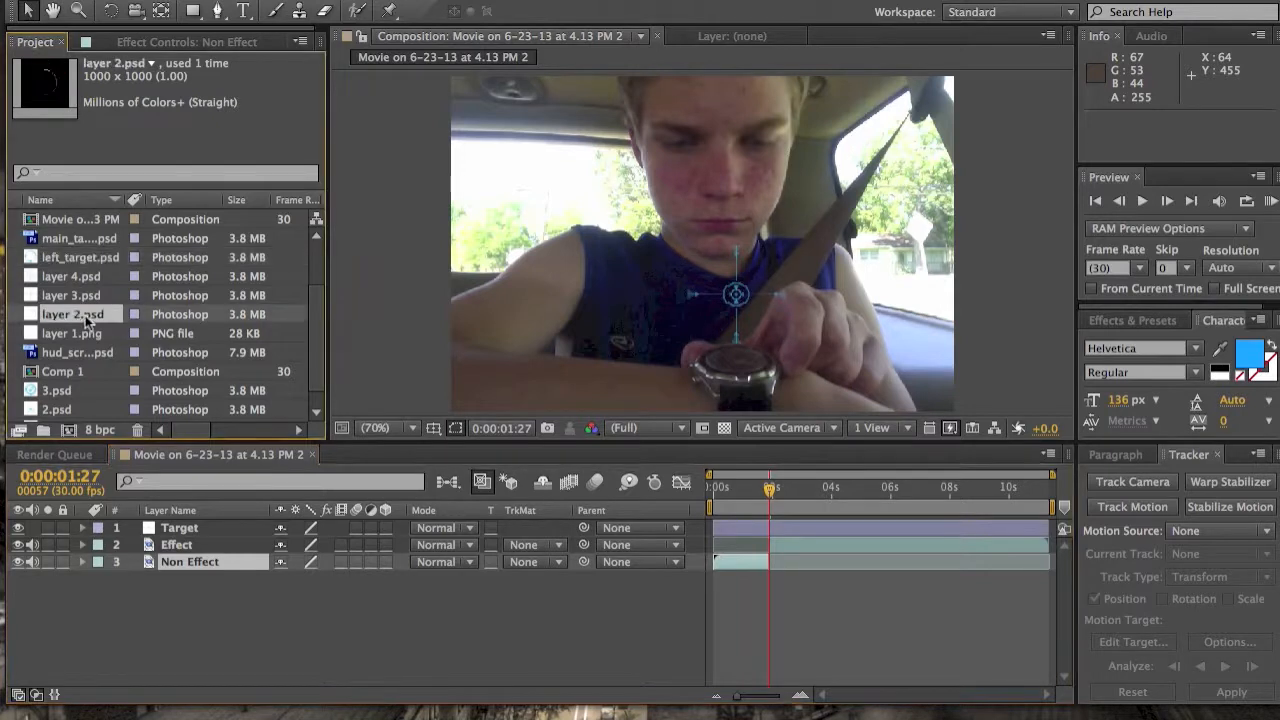
{"action": "left_click", "coordinate": [60, 316]}
{"action": "left_click_drag", "start_coordinate": [60, 316], "coordinate": [683, 335]}
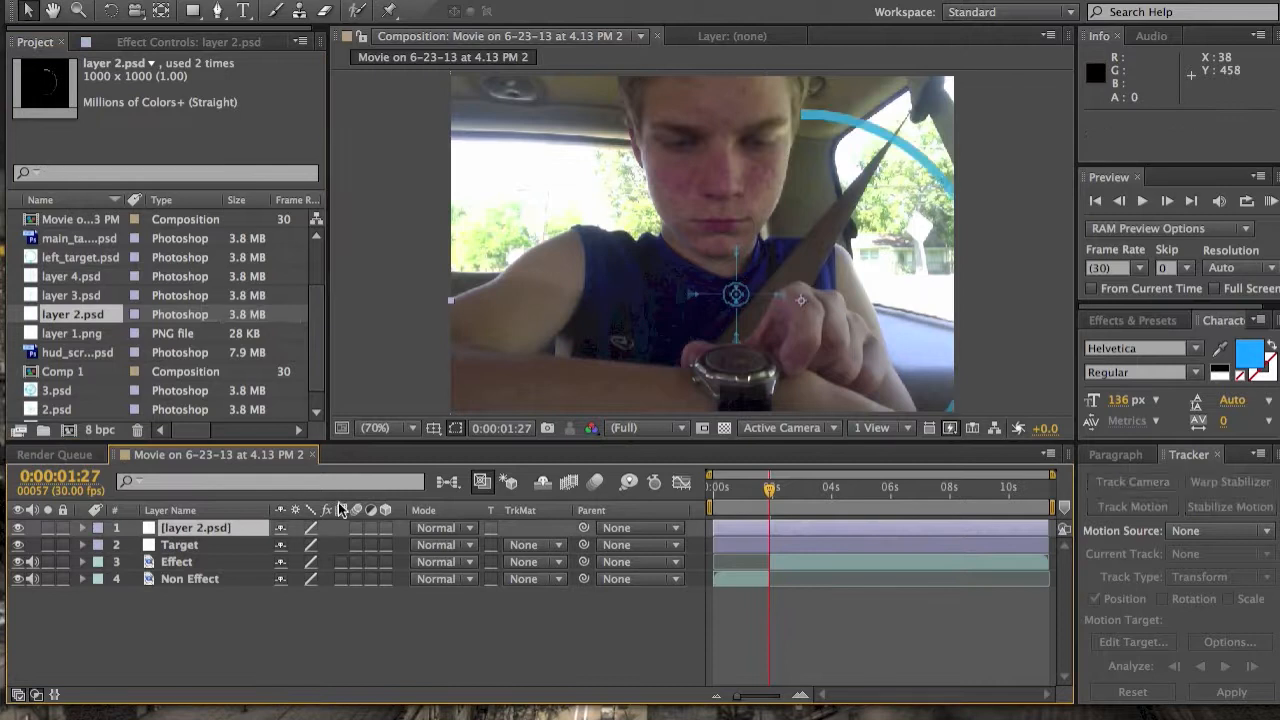
{"action": "left_click", "coordinate": [82, 528]}
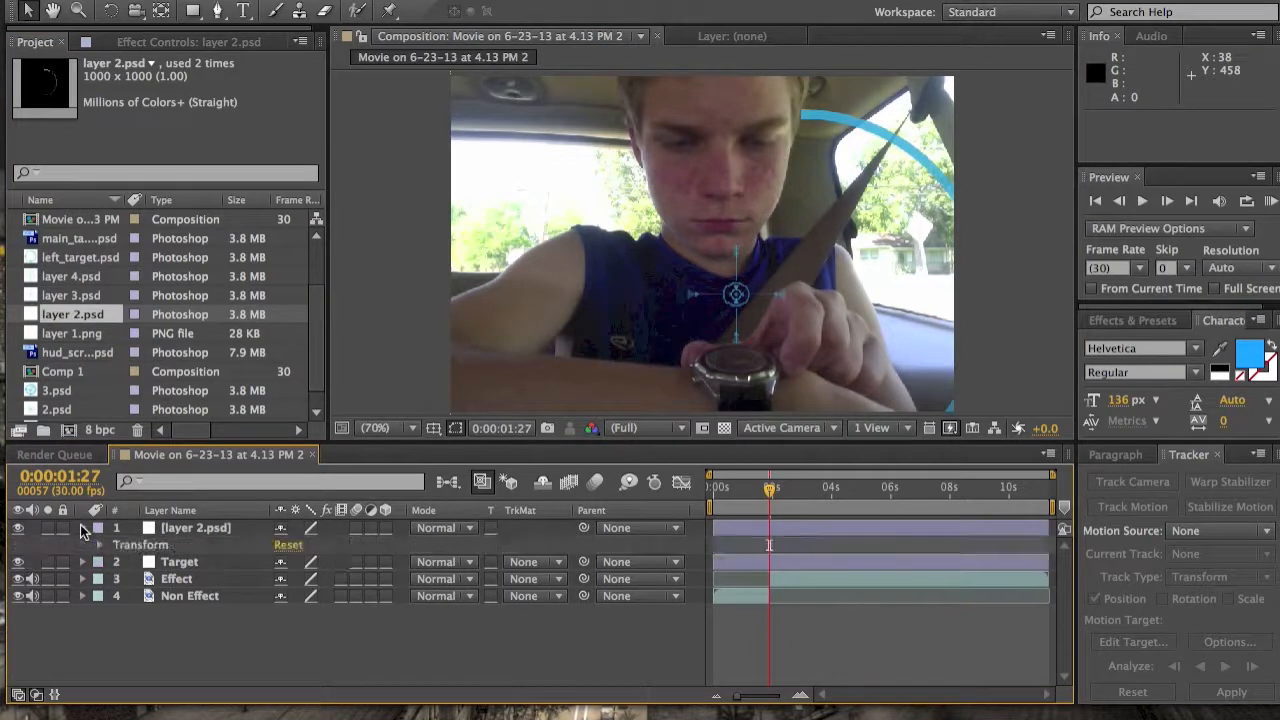
{"action": "left_click", "coordinate": [99, 545]}
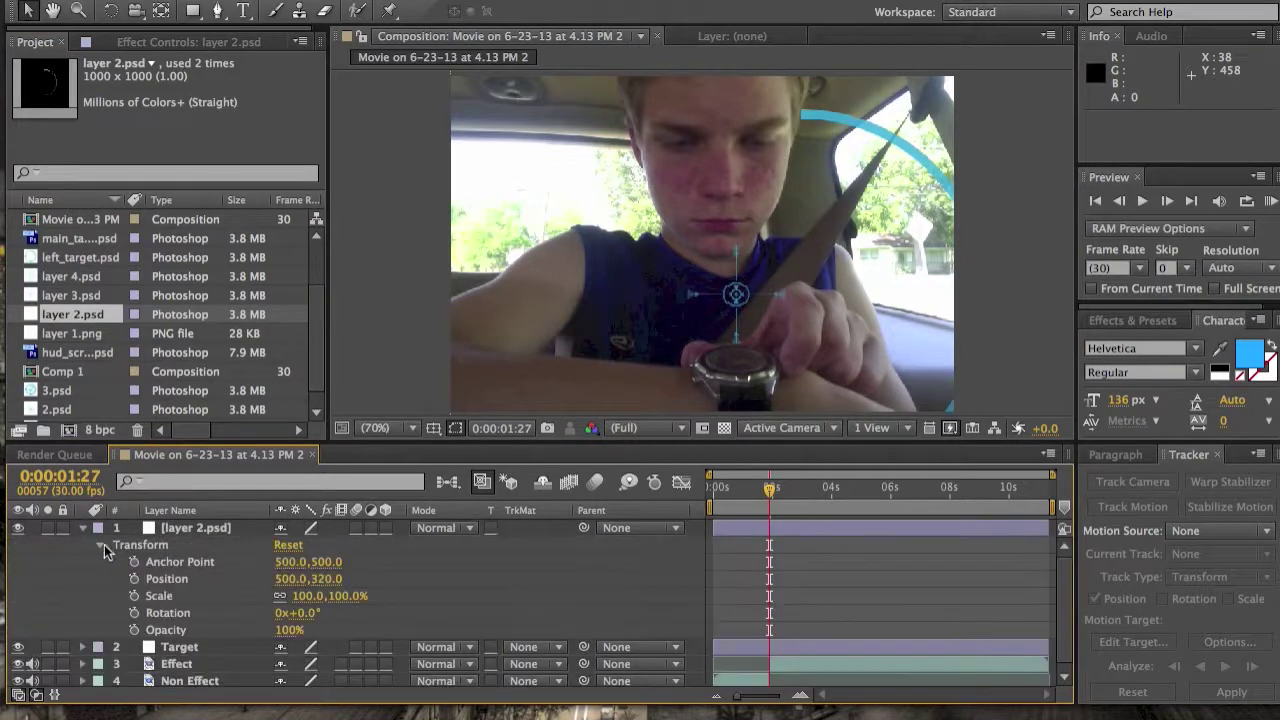
{"action": "left_click", "coordinate": [305, 596]}
{"action": "type", "text": "15"}
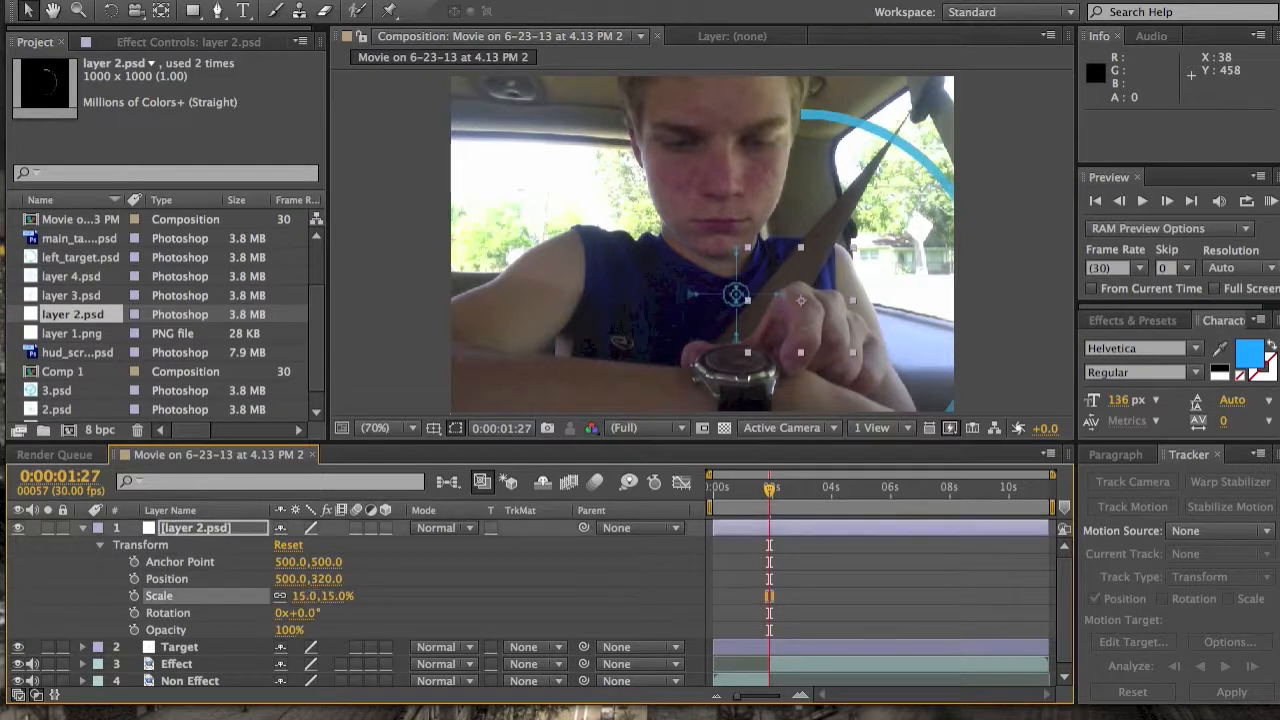
{"action": "key", "text": "Return"}
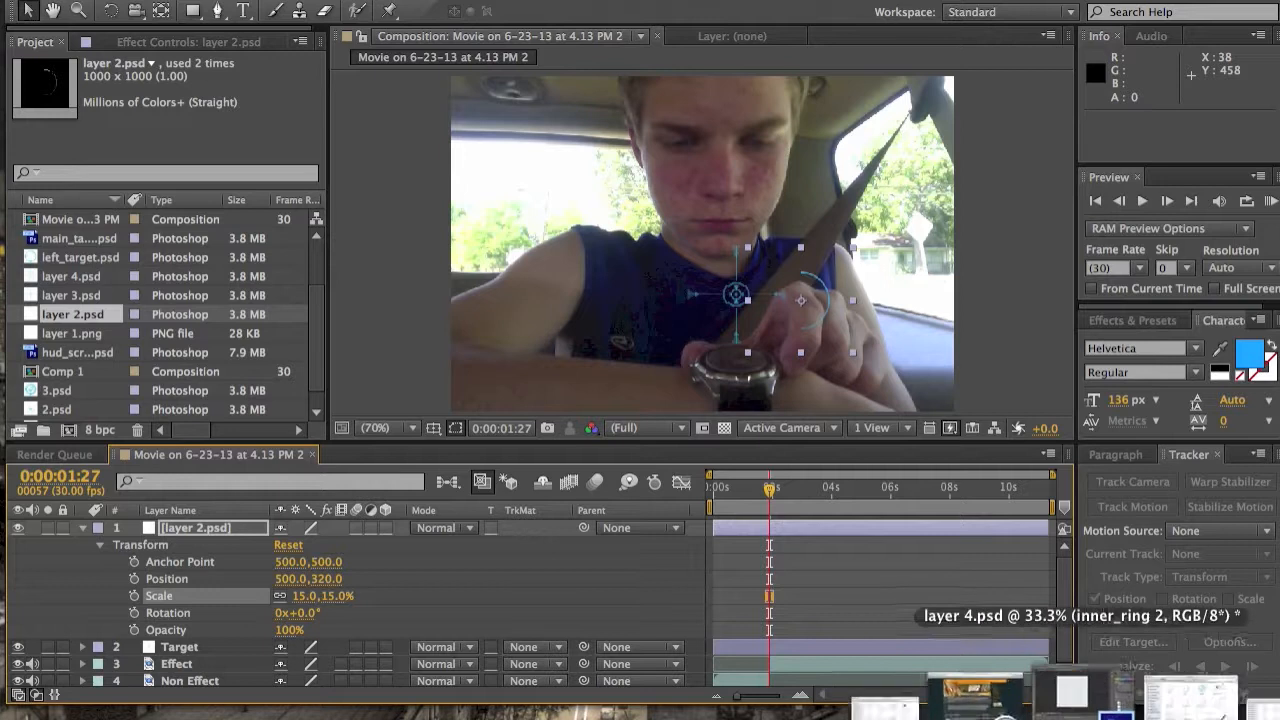
In Photoshop toggle outer_ring, inner_ring 1 and main_target visibility off and back on, then return to After Effects
{"action": "left_click", "coordinate": [1060, 692]}
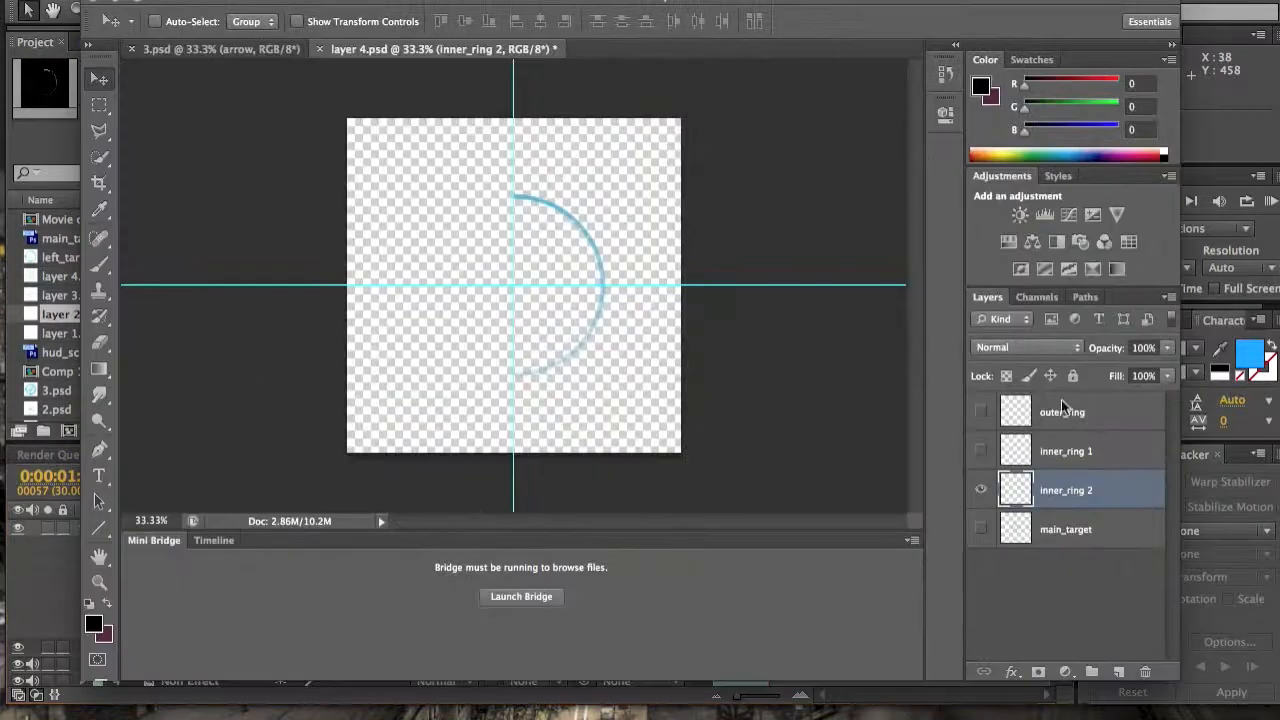
{"action": "left_click", "coordinate": [981, 451]}
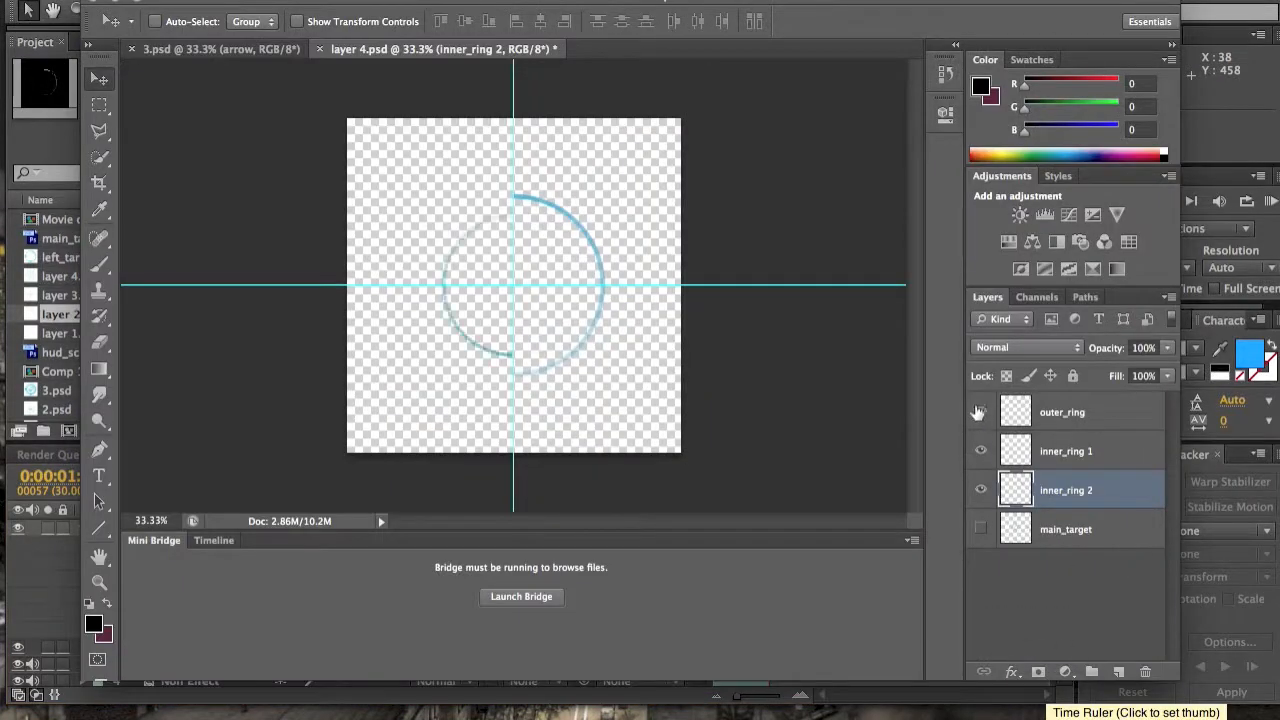
{"action": "left_click", "coordinate": [981, 412]}
{"action": "left_click", "coordinate": [981, 529]}
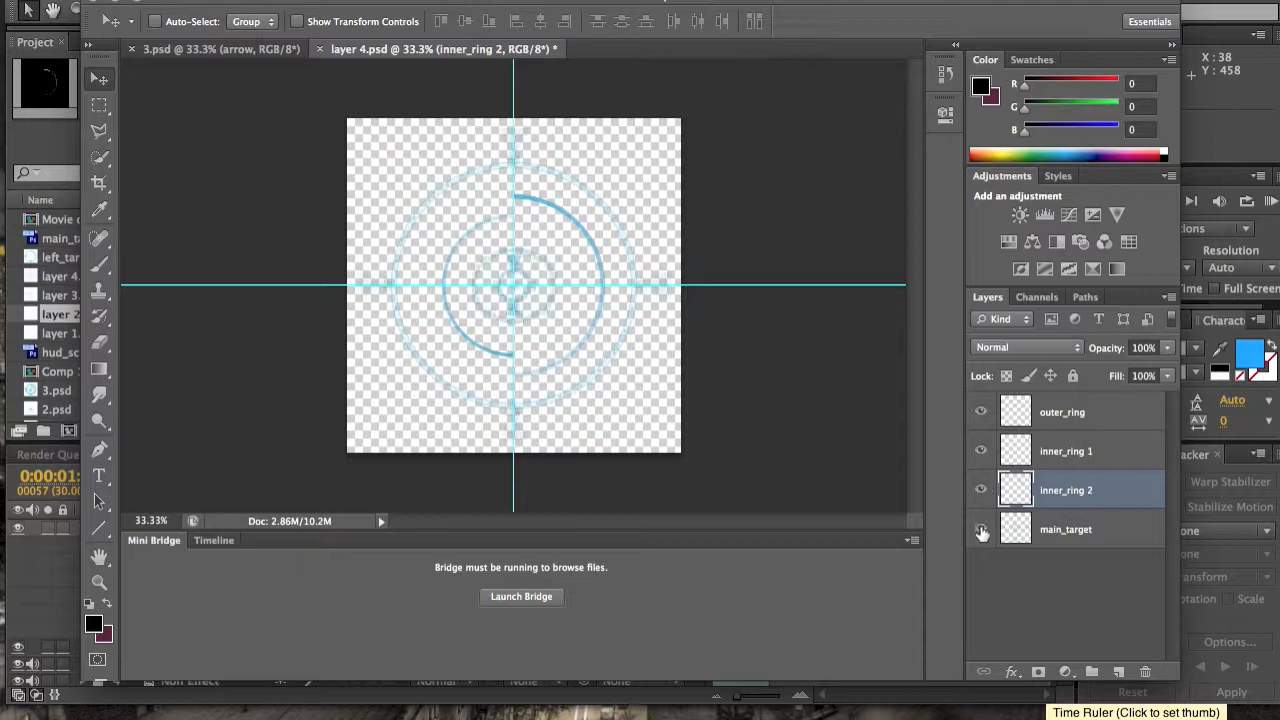
{"action": "left_click", "coordinate": [981, 529]}
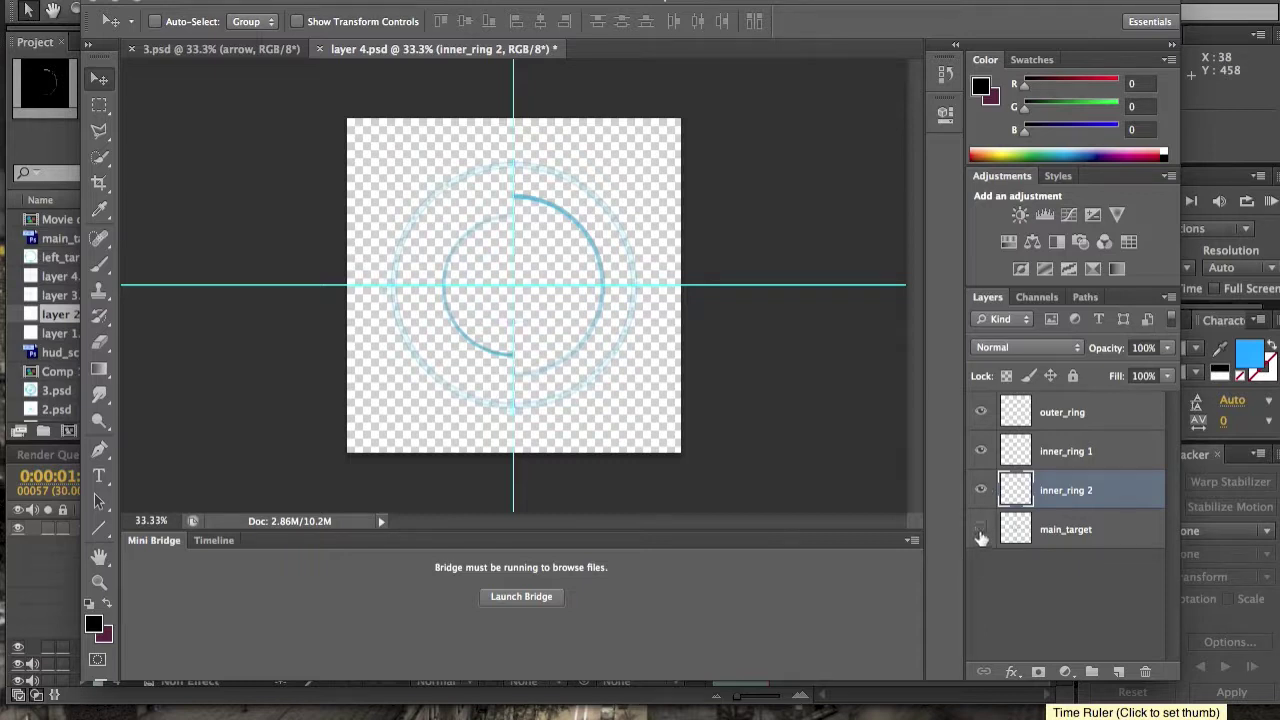
{"action": "left_click", "coordinate": [981, 412]}
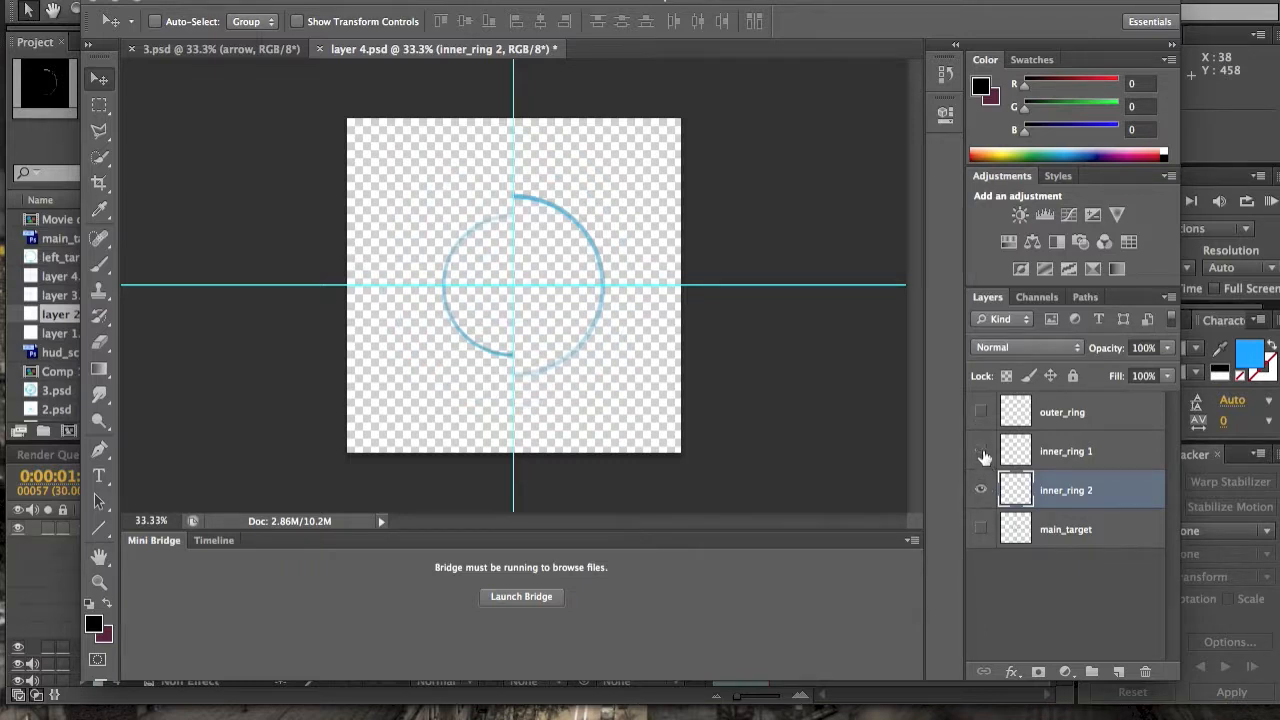
{"action": "left_click", "coordinate": [981, 451]}
{"action": "left_click", "coordinate": [981, 490]}
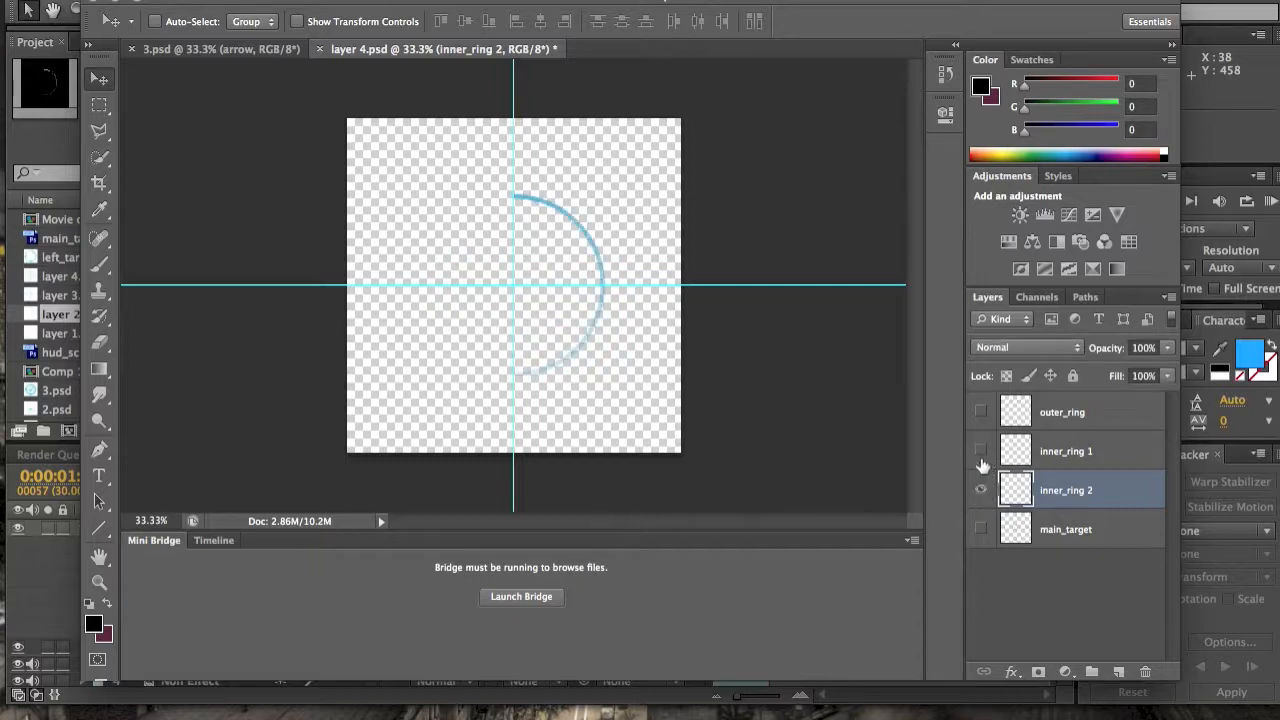
{"action": "left_click", "coordinate": [981, 451]}
{"action": "left_click", "coordinate": [981, 412]}
{"action": "left_click", "coordinate": [981, 529]}
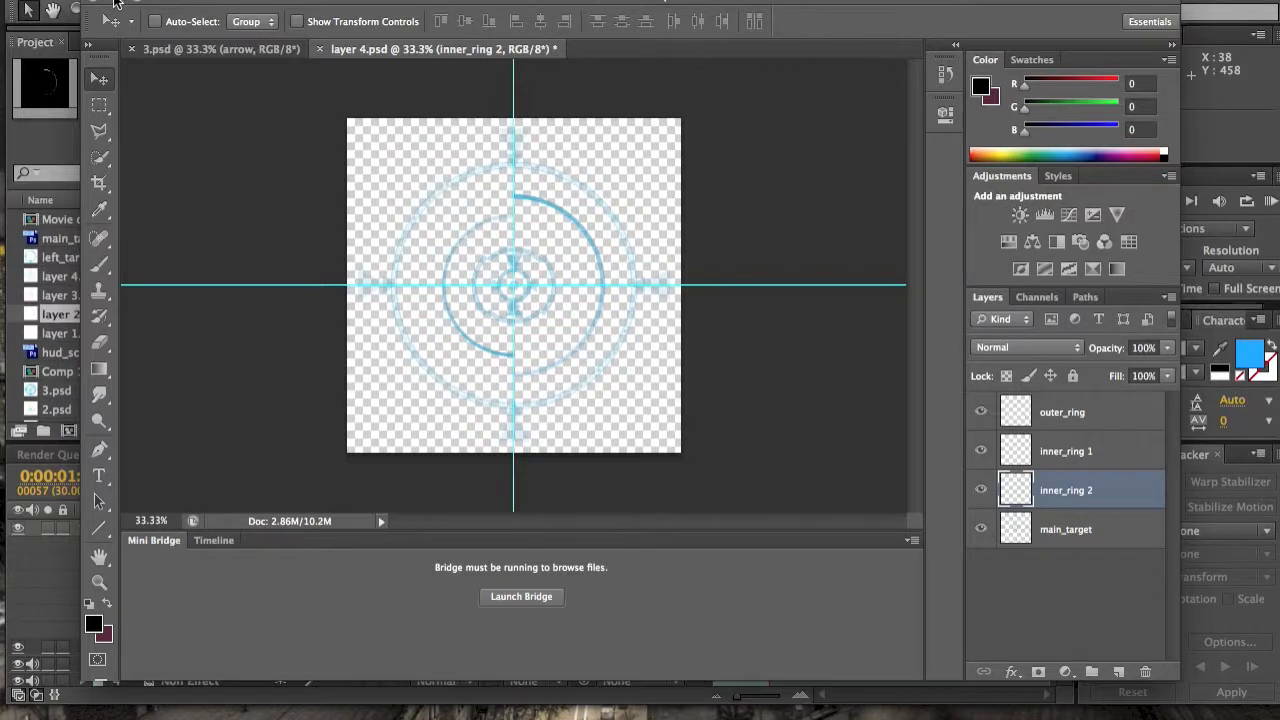
{"action": "key", "text": "super+Tab"}
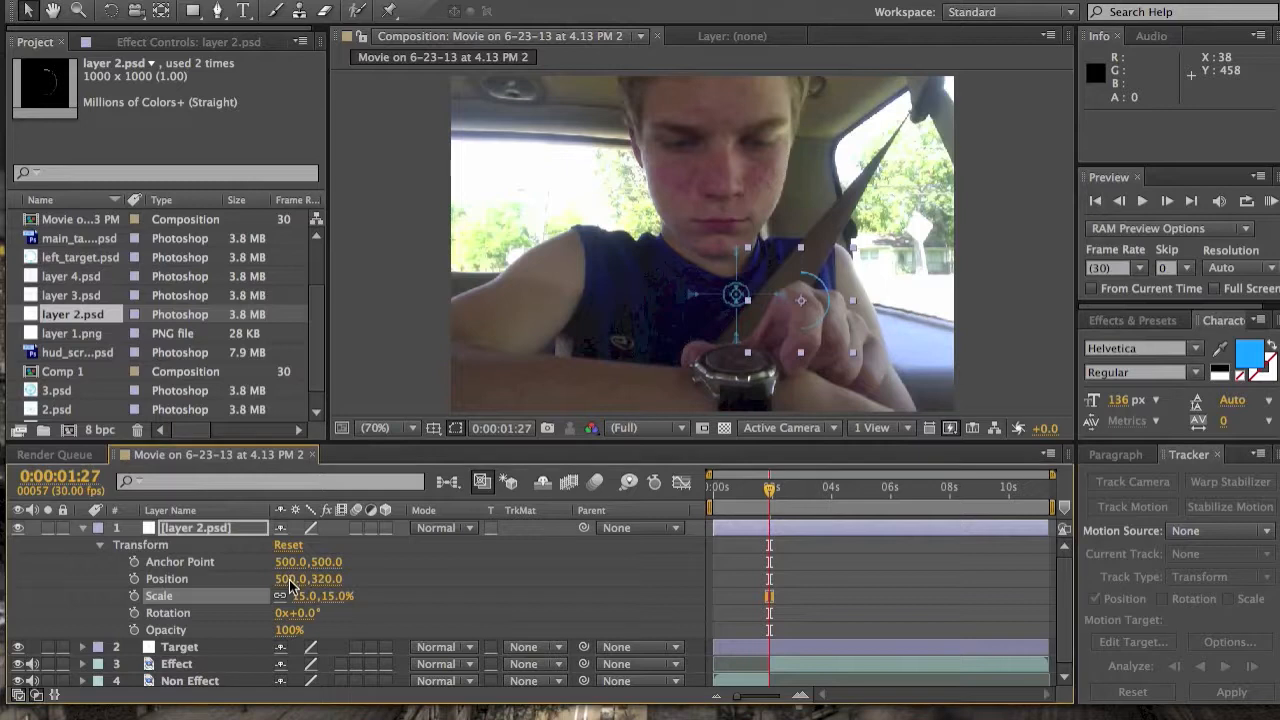
Scrub the ring's Position to 407, 311 so it centres on the Target crosshair
{"action": "left_click_drag", "start_coordinate": [290, 580], "coordinate": [186, 564]}
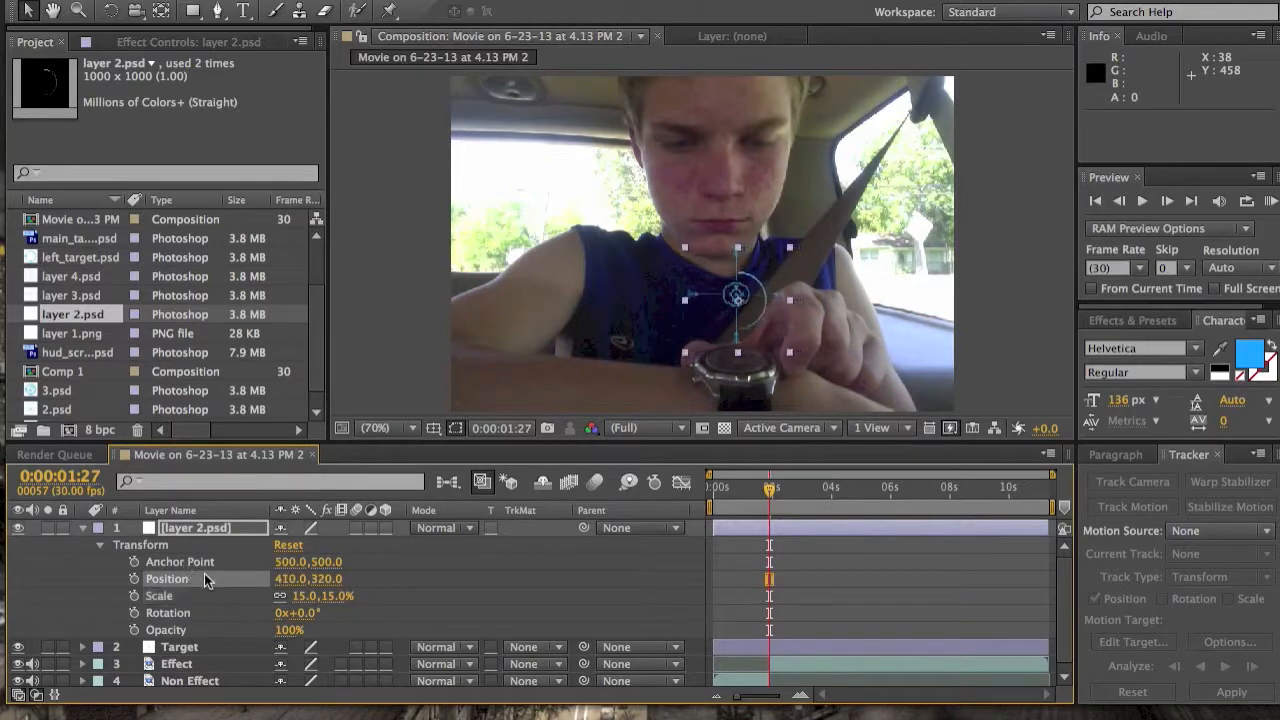
{"action": "left_click_drag", "start_coordinate": [325, 578], "coordinate": [291, 579]}
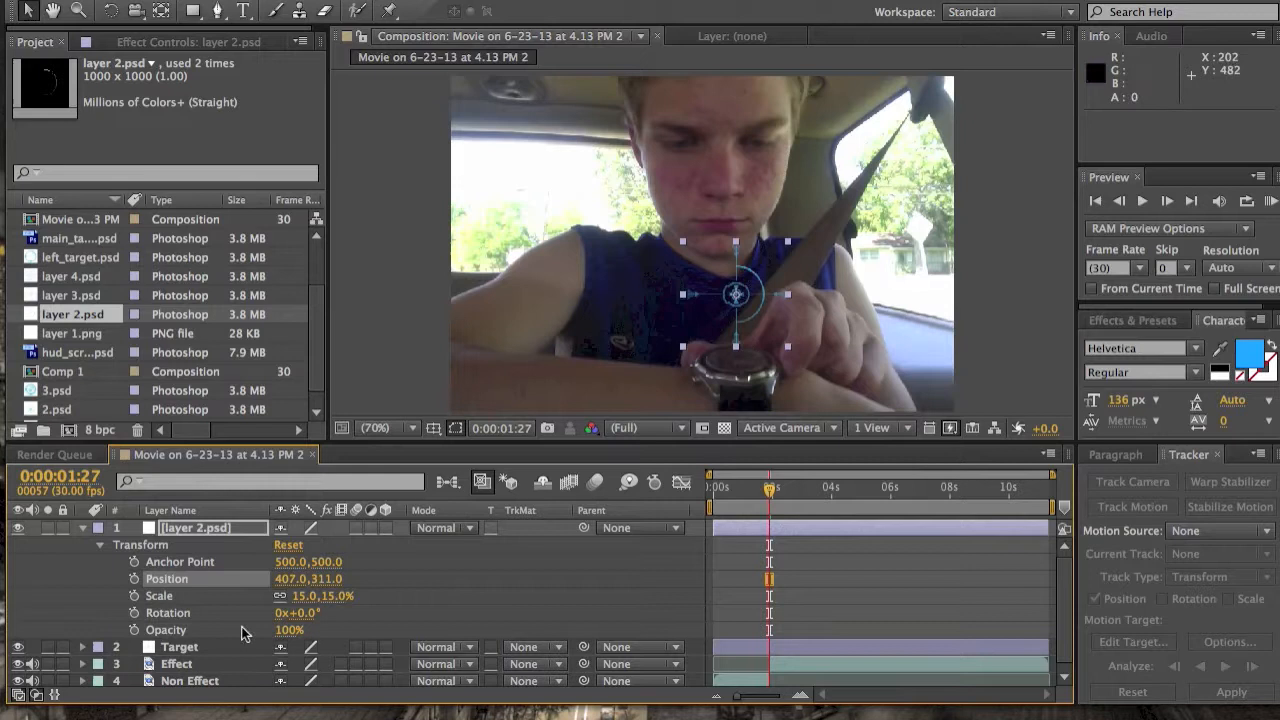
Duplicate the layer 2.psd and Target layers and delete the two originals
{"action": "left_click", "coordinate": [745, 533]}
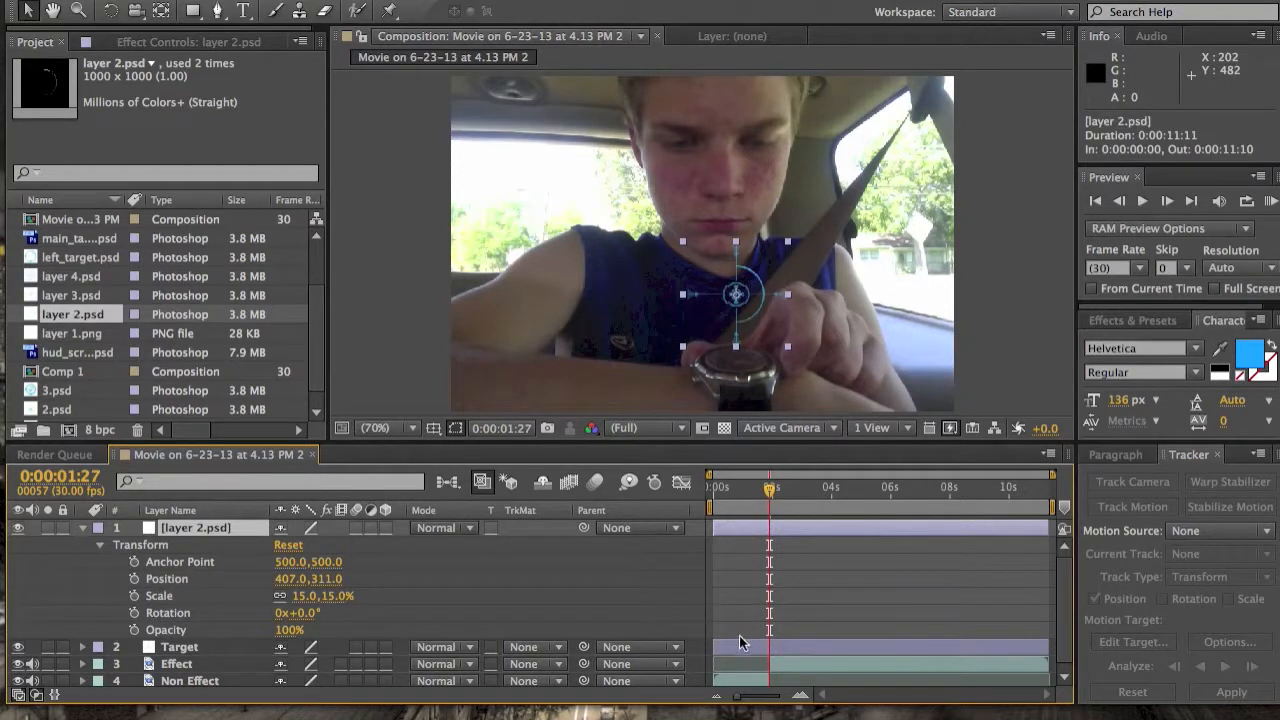
{"action": "left_click", "coordinate": [741, 646], "text": "shift"}
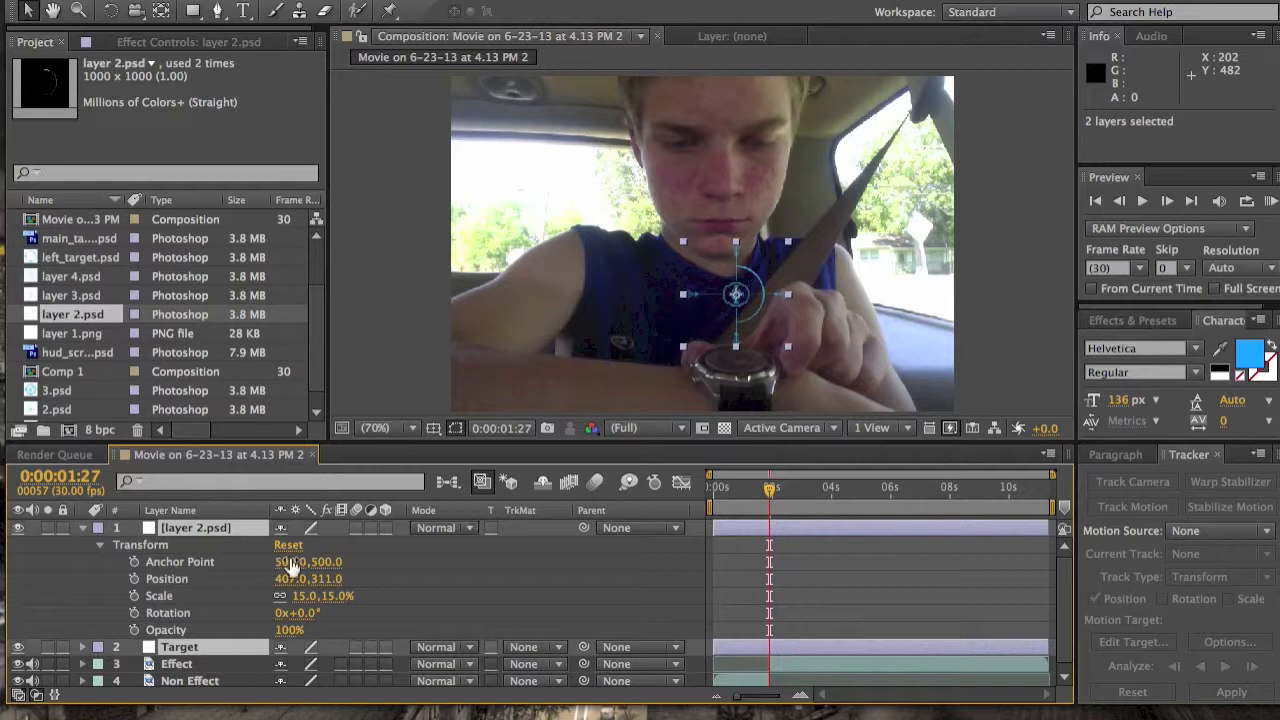
{"action": "key", "text": "ctrl+d"}
{"action": "key", "text": "Delete"}
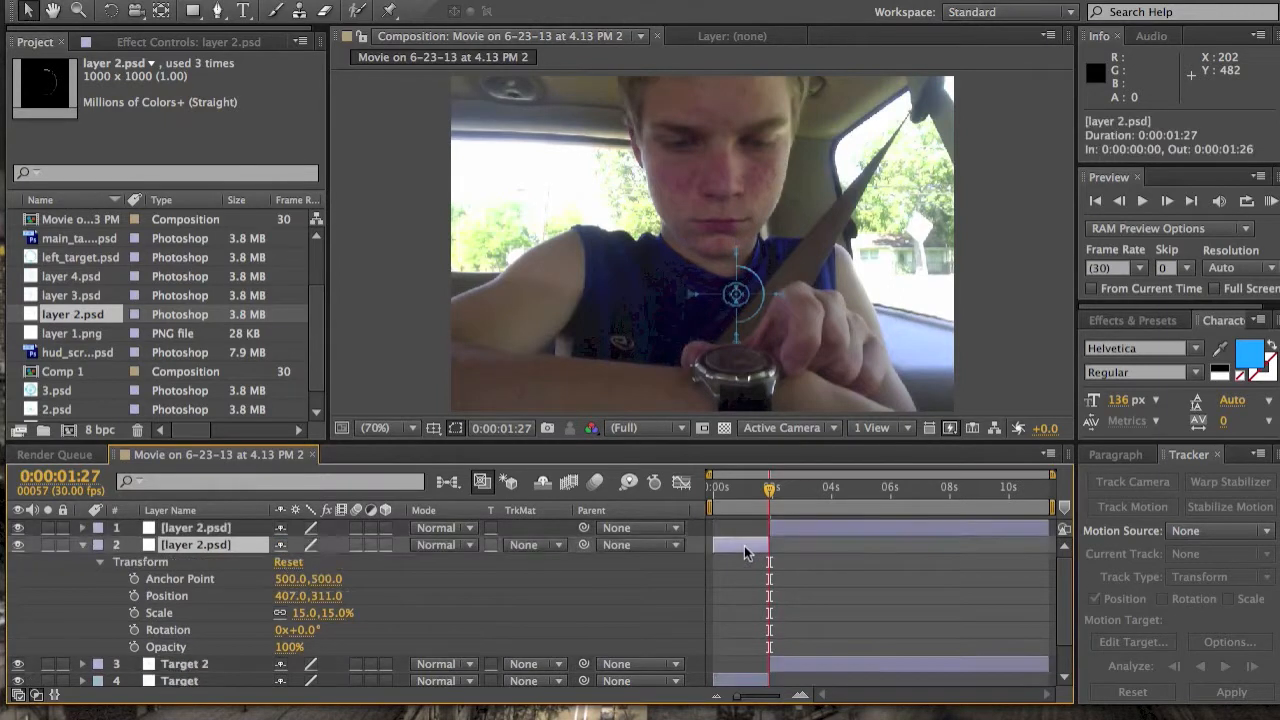
{"action": "left_click", "coordinate": [752, 556]}
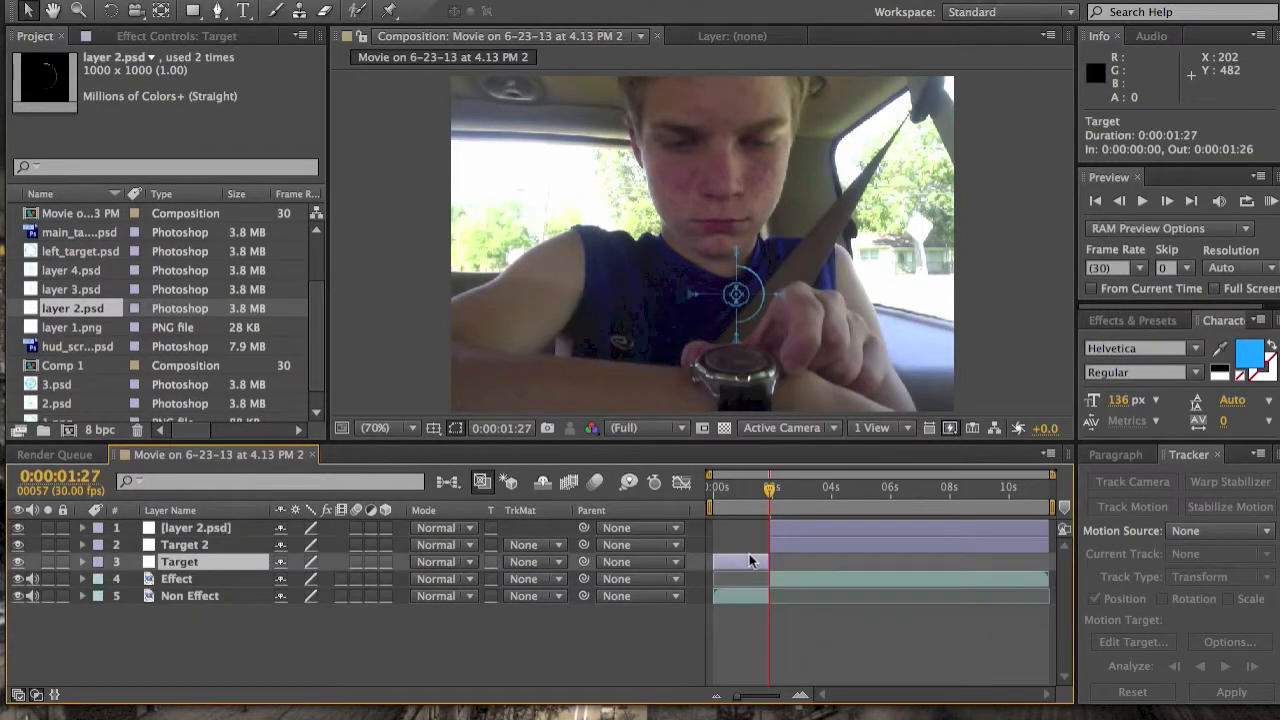
{"action": "key", "text": "Delete"}
Scrub the time indicator back and forth to preview the overlay timing
{"action": "left_click_drag", "start_coordinate": [770, 490], "coordinate": [768, 490]}
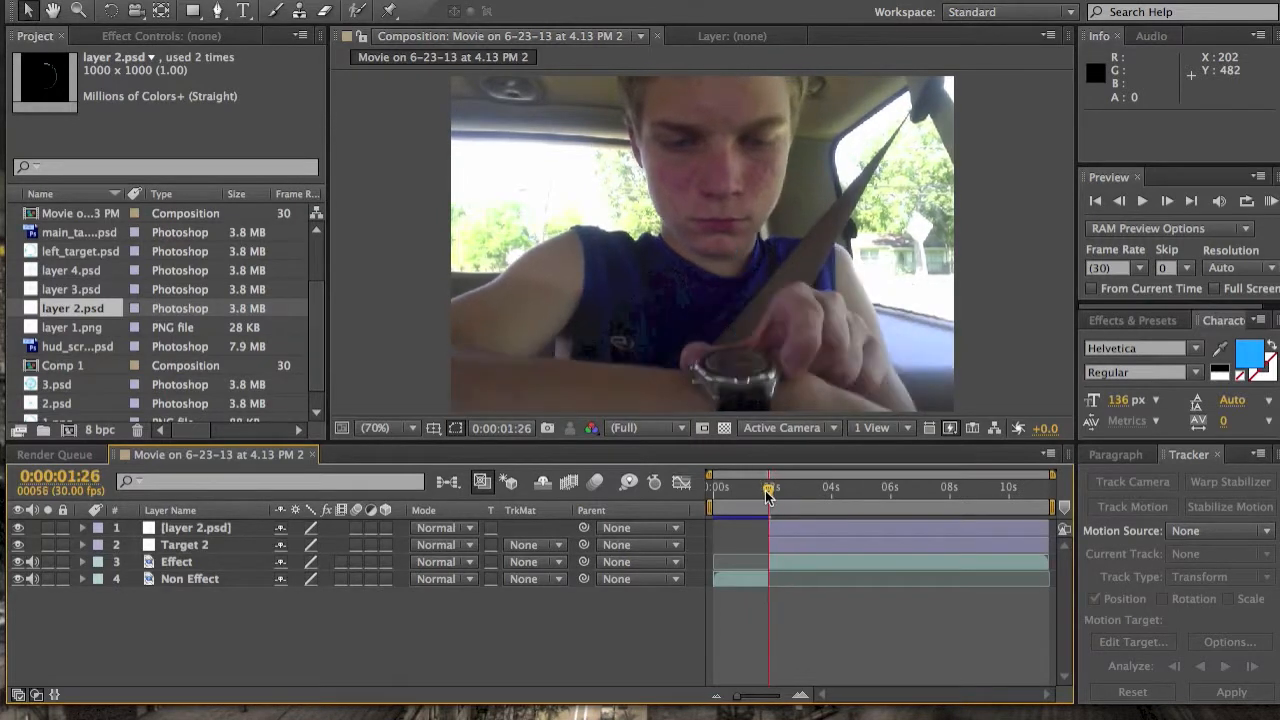
{"action": "left_click_drag", "start_coordinate": [769, 490], "coordinate": [770, 491]}
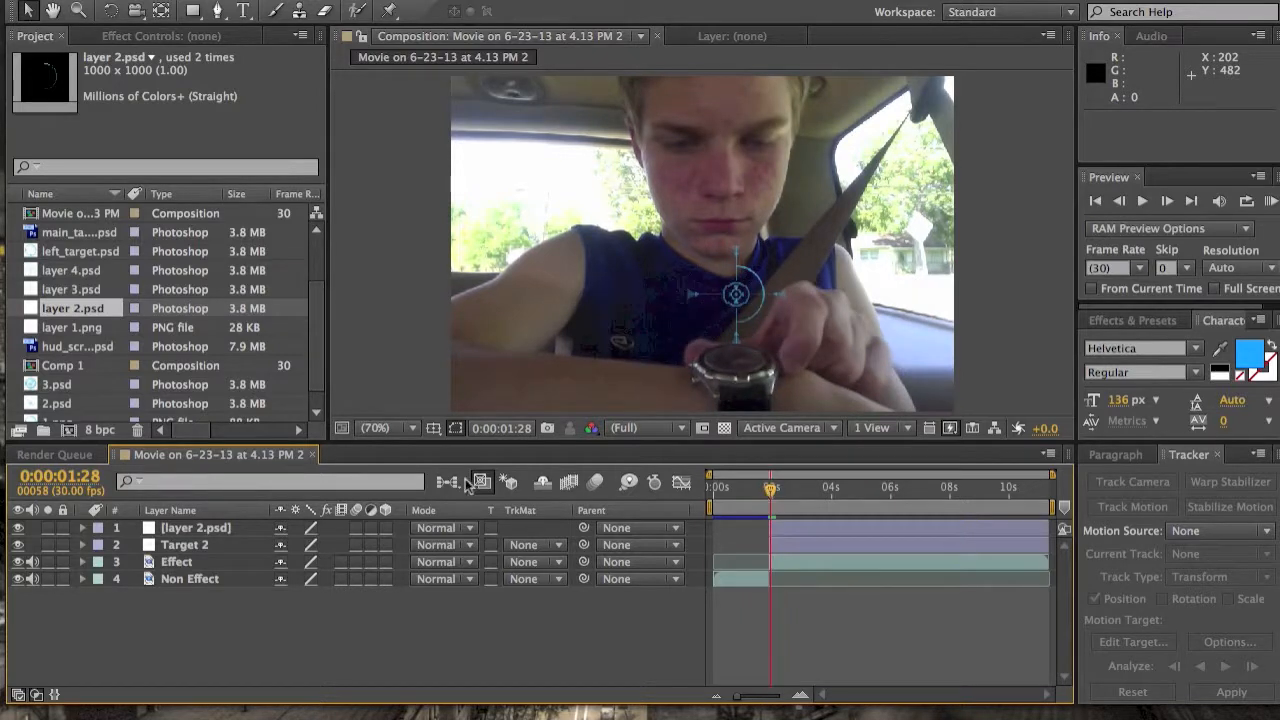
{"action": "left_click_drag", "start_coordinate": [742, 694], "coordinate": [760, 694]}
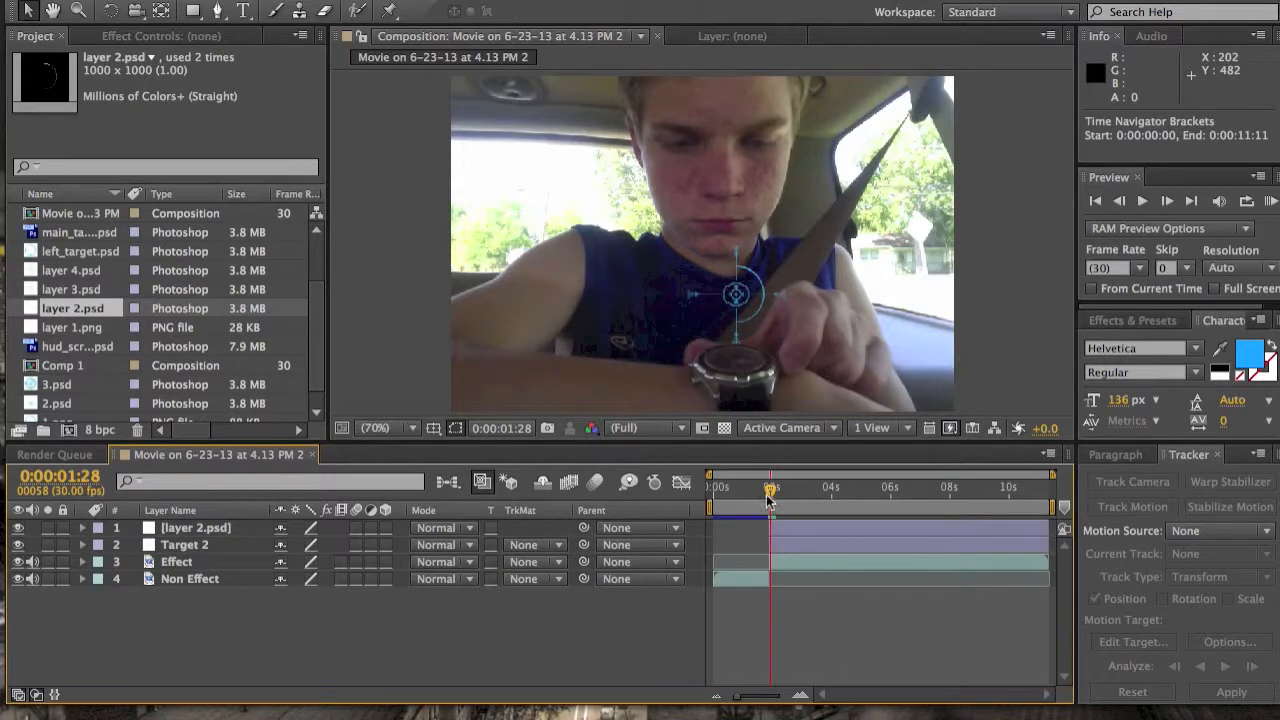
{"action": "left_click_drag", "start_coordinate": [770, 490], "coordinate": [768, 490]}
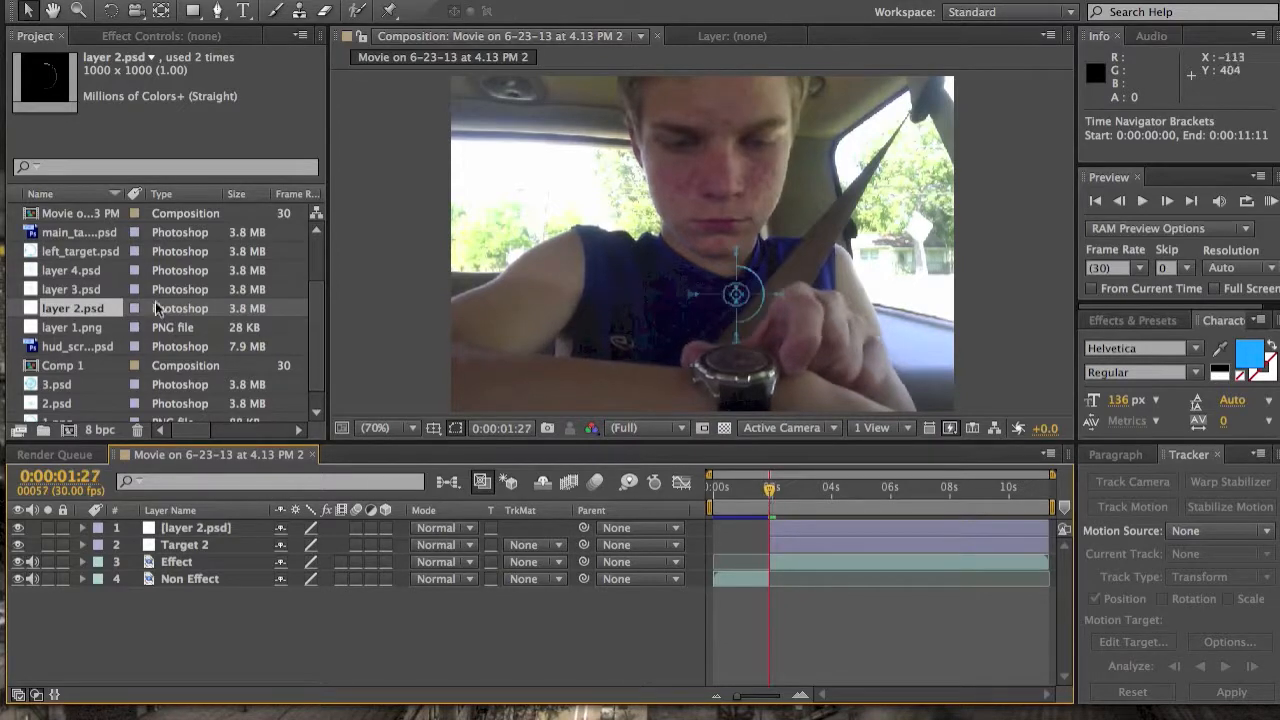
Add layer 1.png to the comp and rename the layer 2.psd layer Spin Left
{"action": "left_click", "coordinate": [80, 328]}
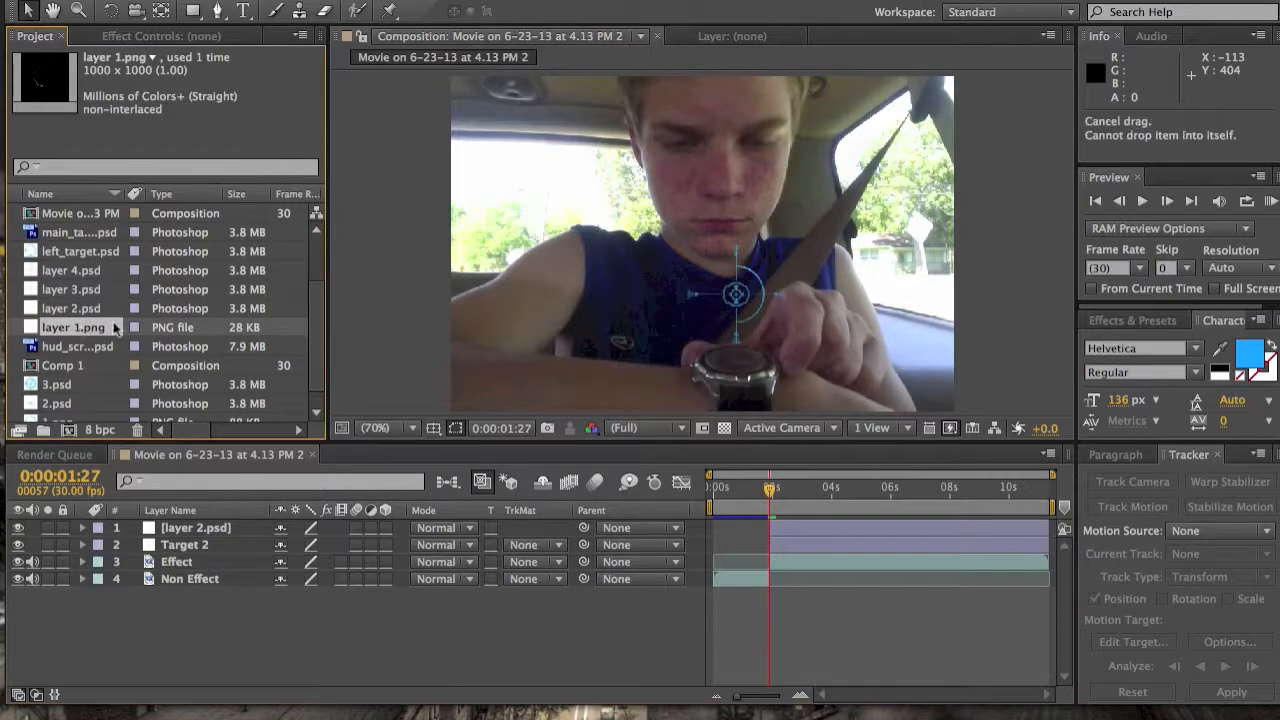
{"action": "left_click_drag", "start_coordinate": [79, 326], "coordinate": [217, 526]}
{"action": "left_click", "coordinate": [215, 546]}
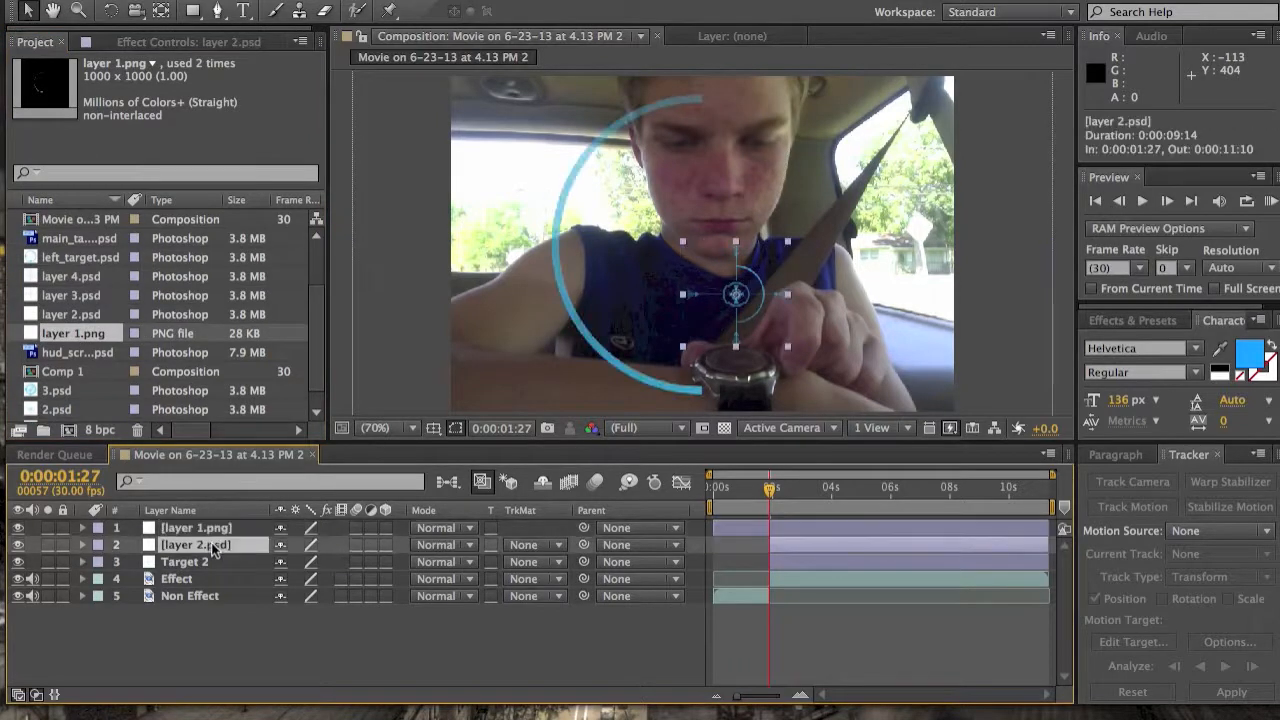
{"action": "right_click", "coordinate": [213, 549]}
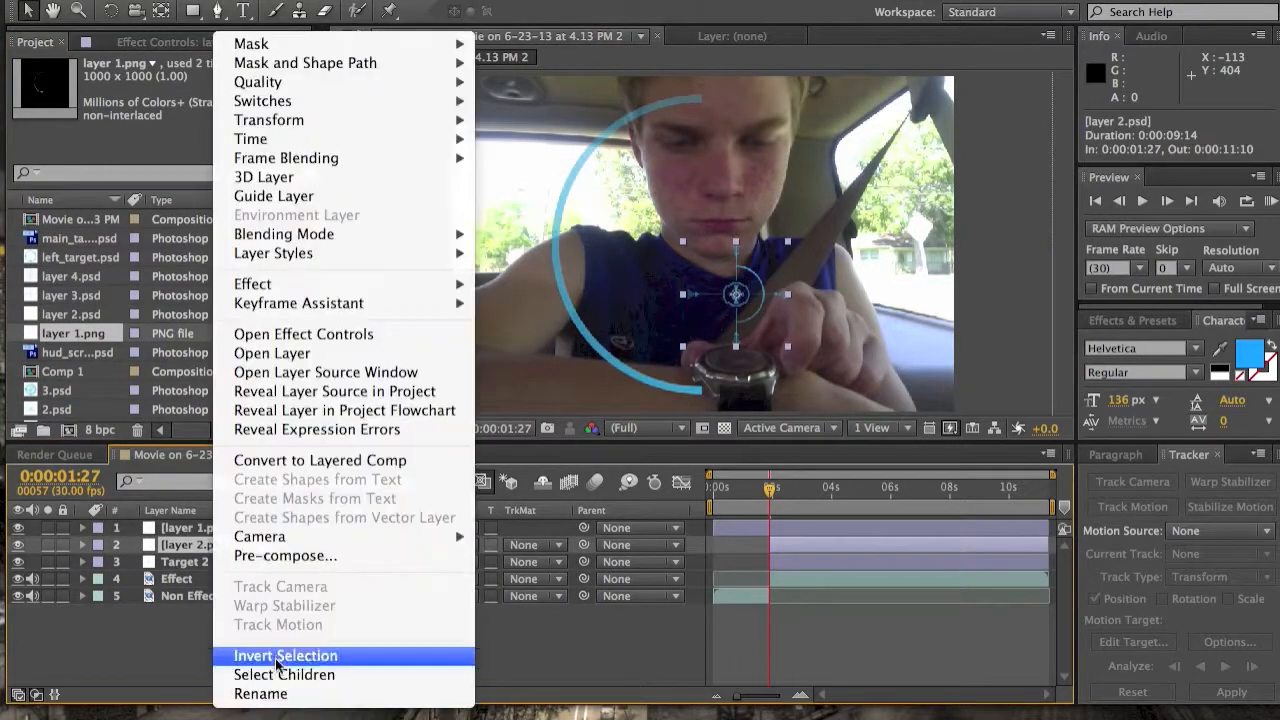
{"action": "left_click", "coordinate": [278, 696]}
{"action": "key", "text": "BackSpace"}
{"action": "type", "text": "Spin Left"}
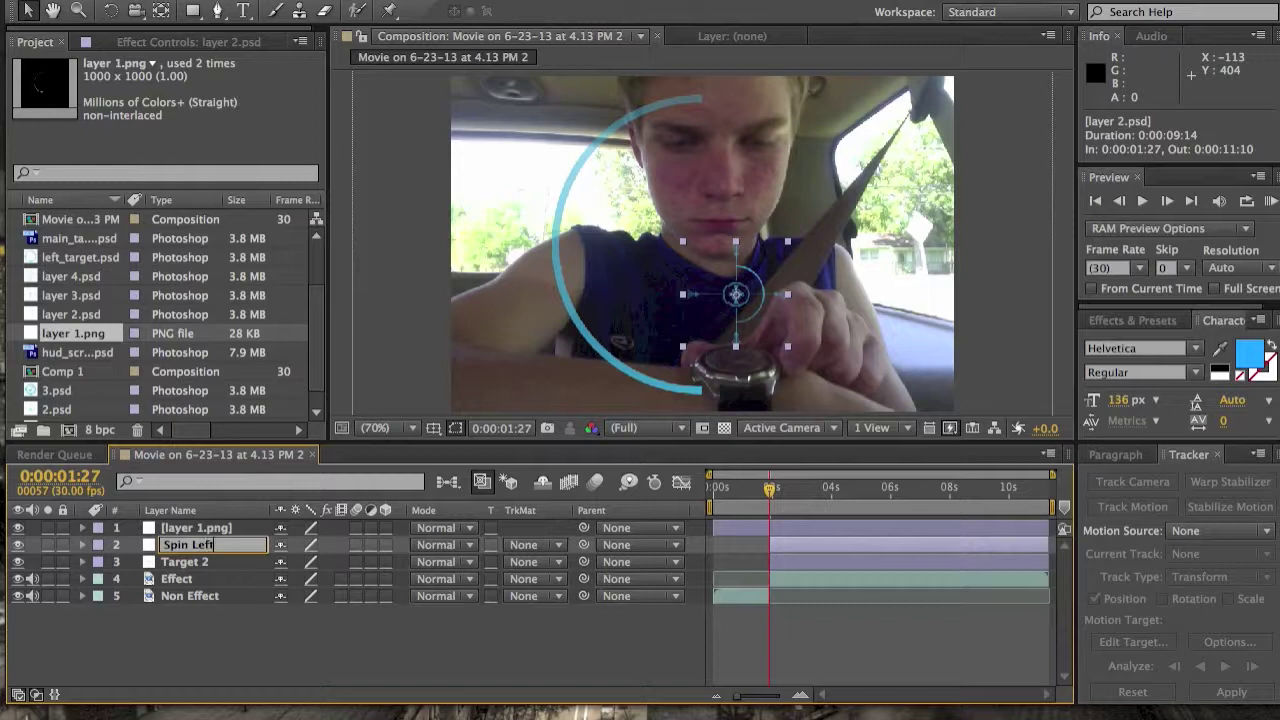
{"action": "key", "text": "Return"}
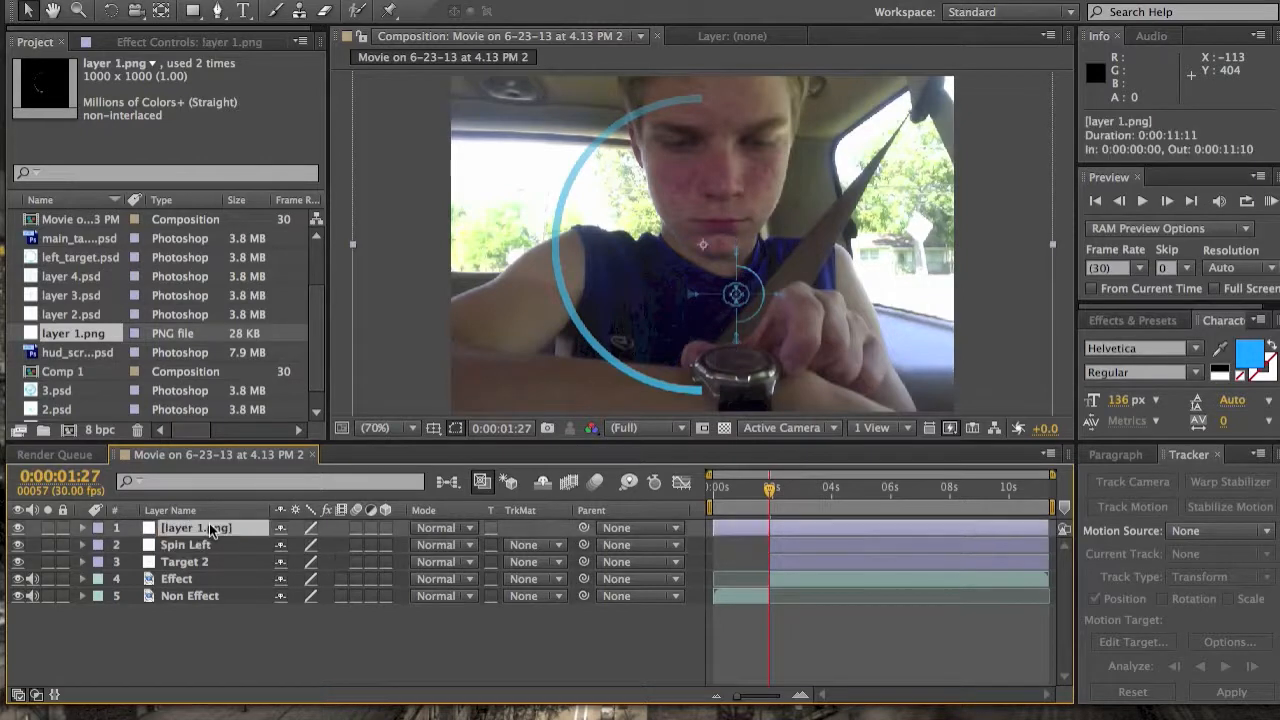
Rename the layer 1.png ring layer Spin Right
{"action": "right_click", "coordinate": [212, 528]}
{"action": "left_click", "coordinate": [258, 694]}
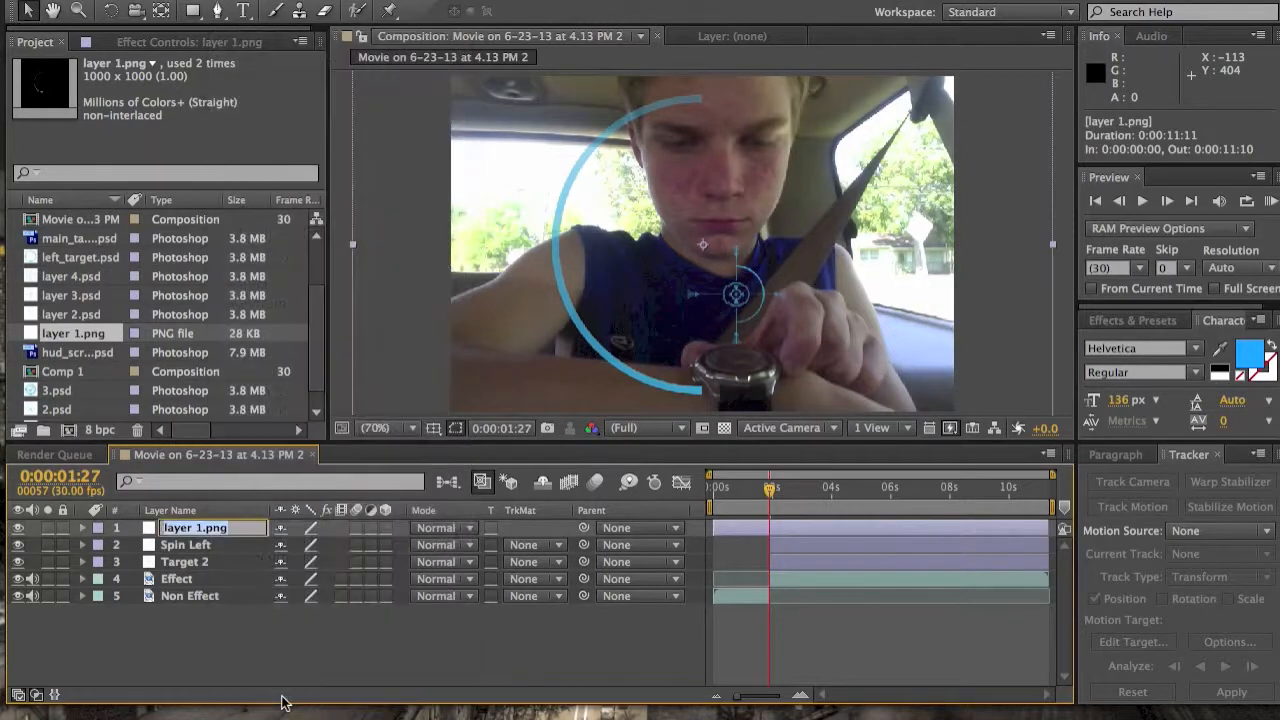
{"action": "key", "text": "BackSpace"}
{"action": "type", "text": "Spin Rig"}
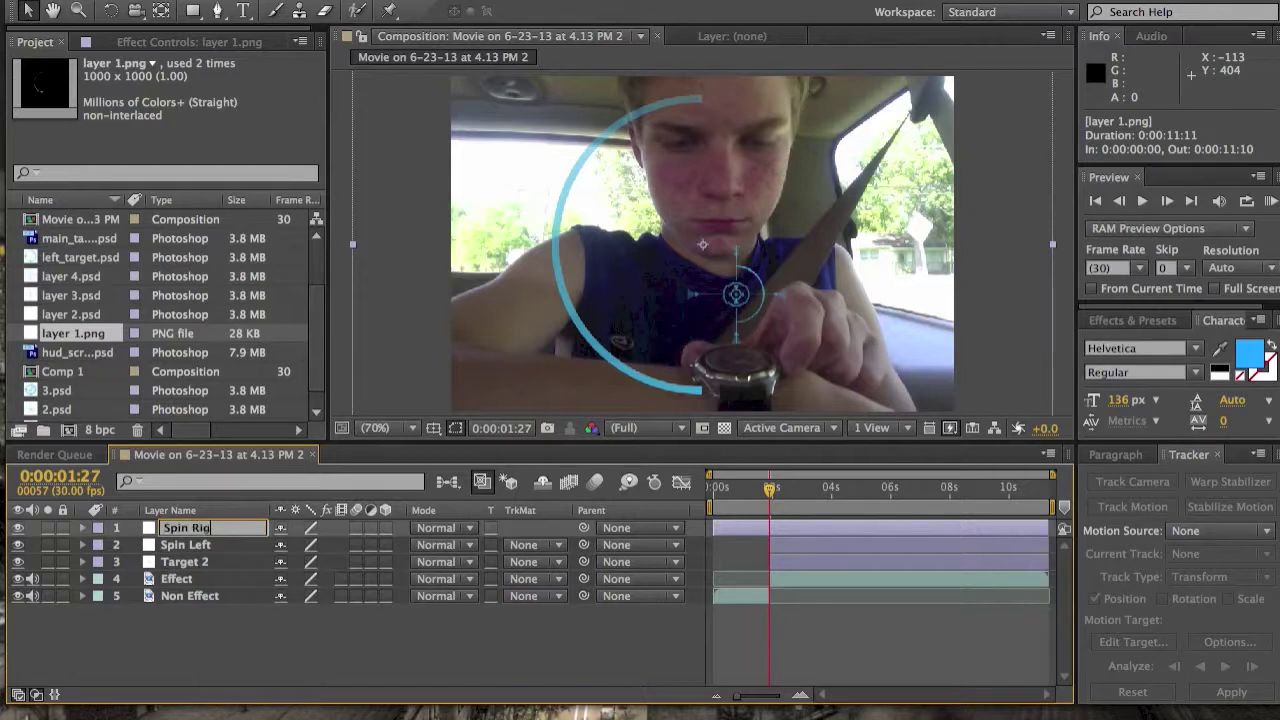
{"action": "type", "text": "ht"}
{"action": "key", "text": "Return"}
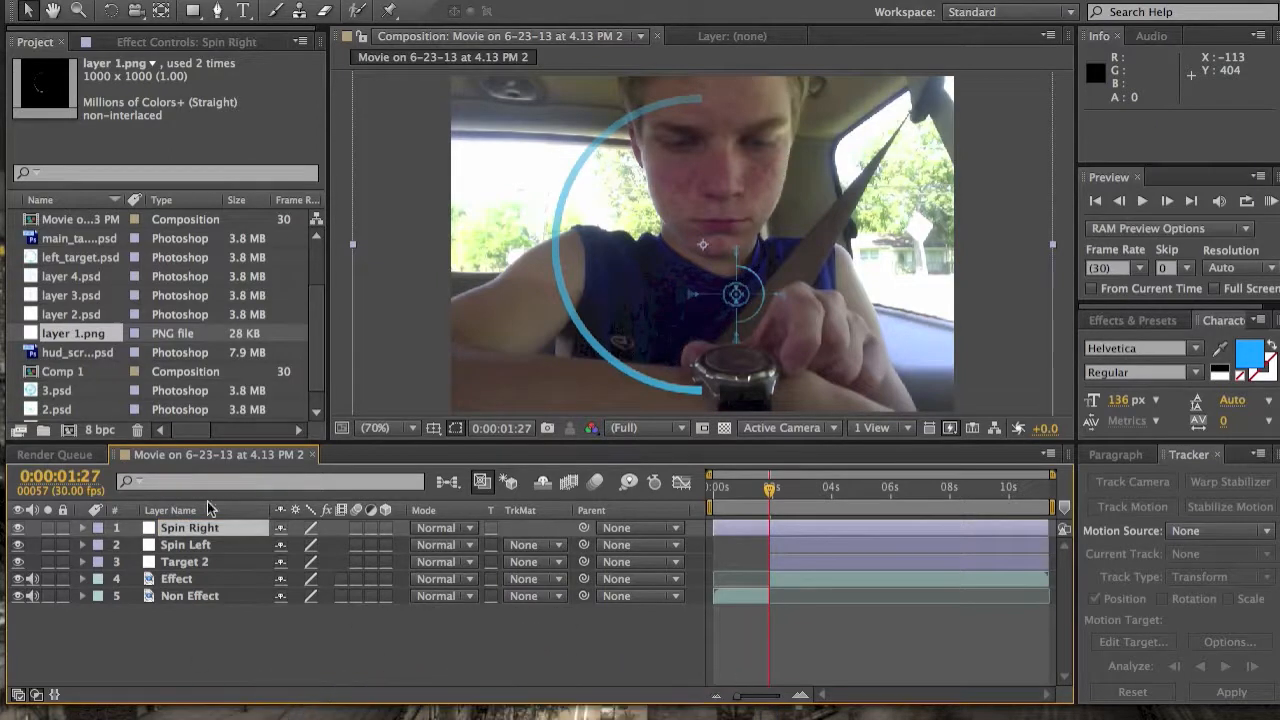
Scale the Spin Right ring down to 15% in its Transform properties
{"action": "left_click", "coordinate": [82, 528]}
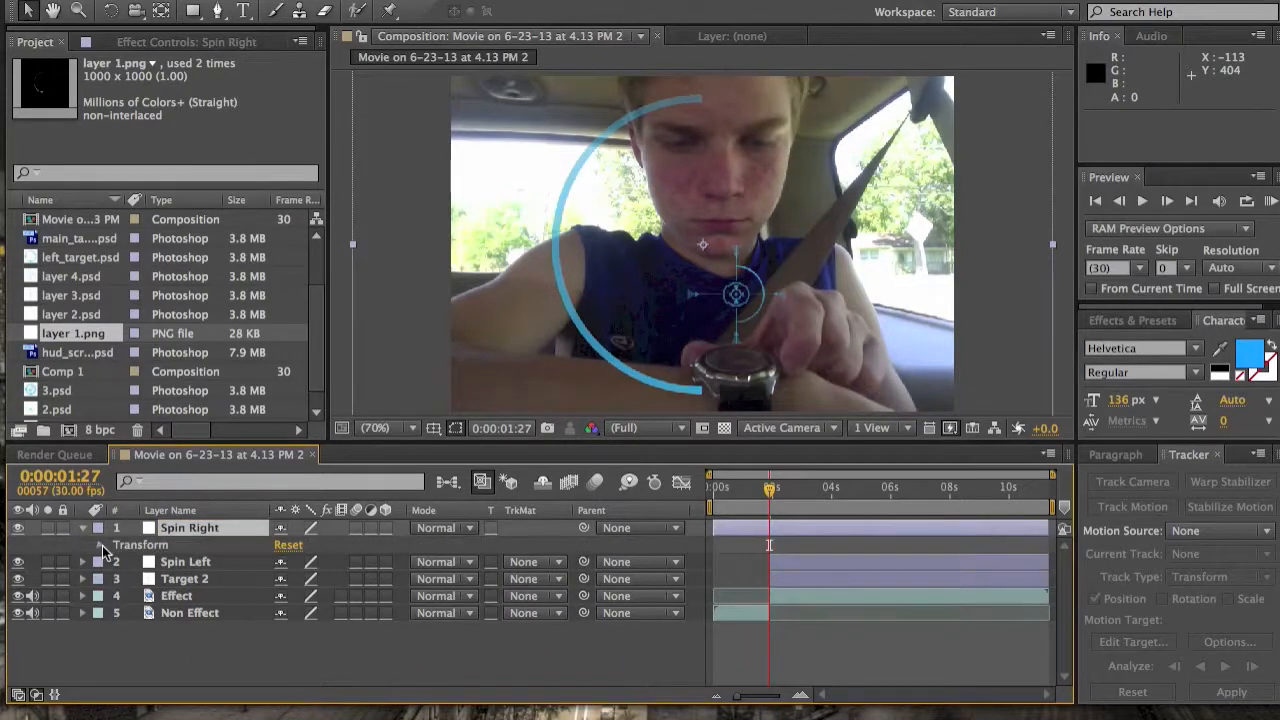
{"action": "left_click", "coordinate": [100, 545]}
{"action": "left_click", "coordinate": [300, 596]}
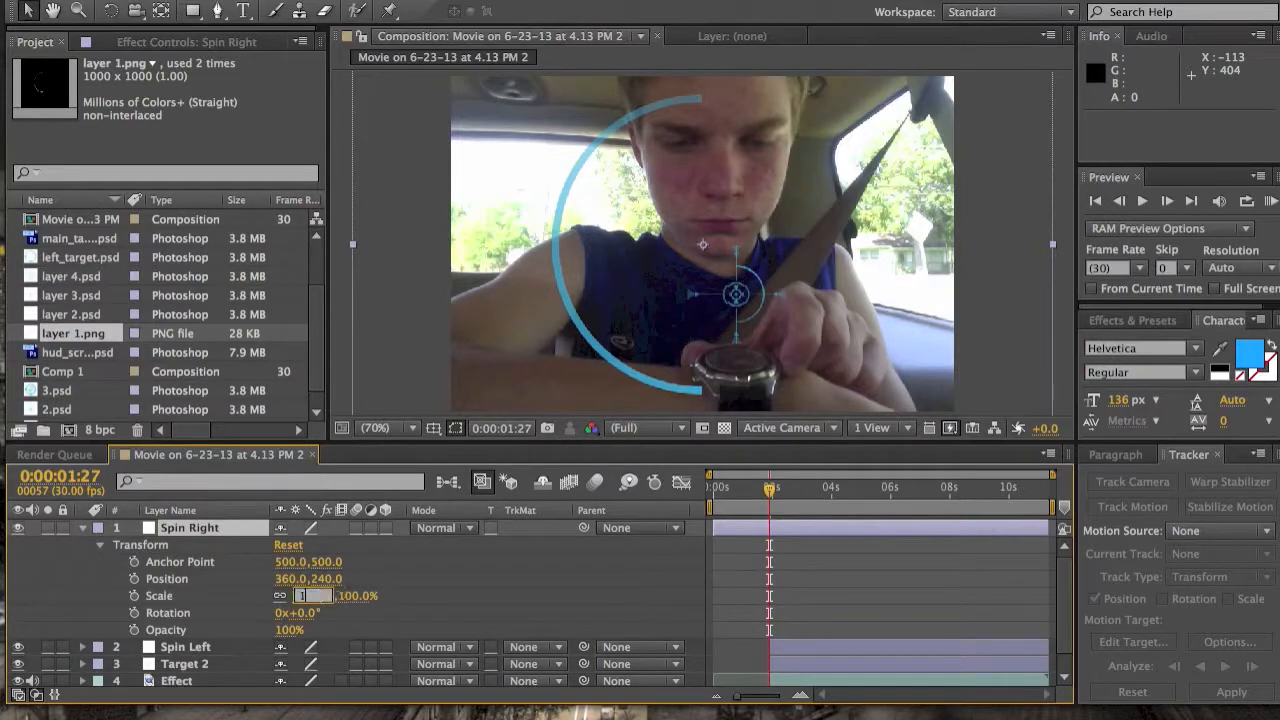
{"action": "type", "text": "5.0,15.0"}
{"action": "key", "text": "Return"}
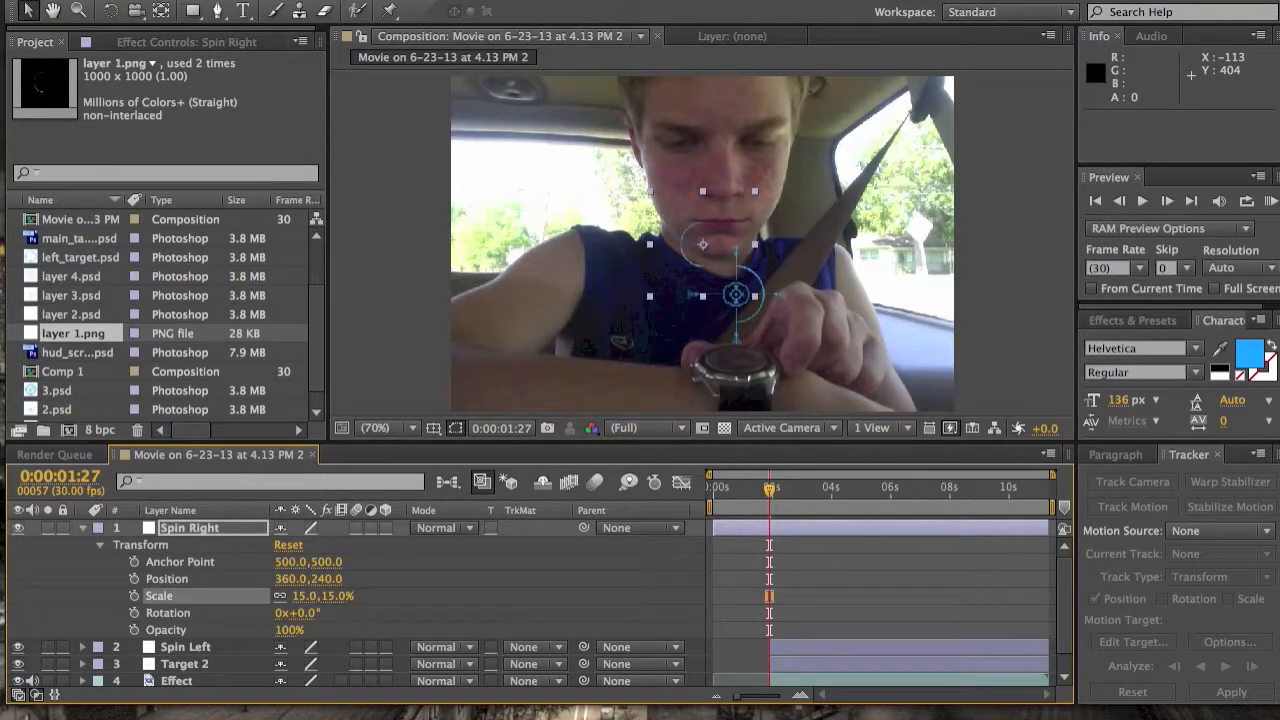
Position the ring at about 407, 310 so it sits centred on the target graphic
{"action": "mouse_move", "coordinate": [290, 580]}
{"action": "left_mouse_down"}
{"action": "mouse_move", "coordinate": [360, 597]}
{"action": "mouse_move", "coordinate": [408, 574]}
{"action": "left_mouse_up"}
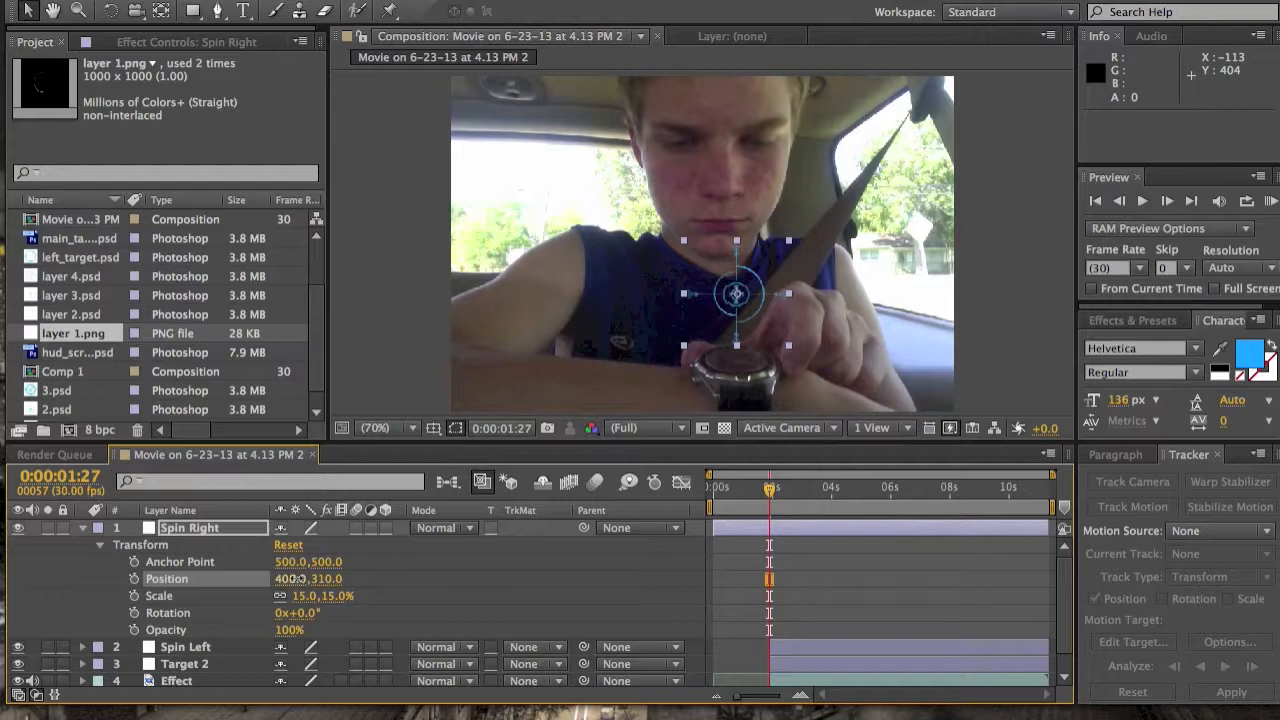
{"action": "left_click_drag", "start_coordinate": [292, 578], "coordinate": [296, 578]}
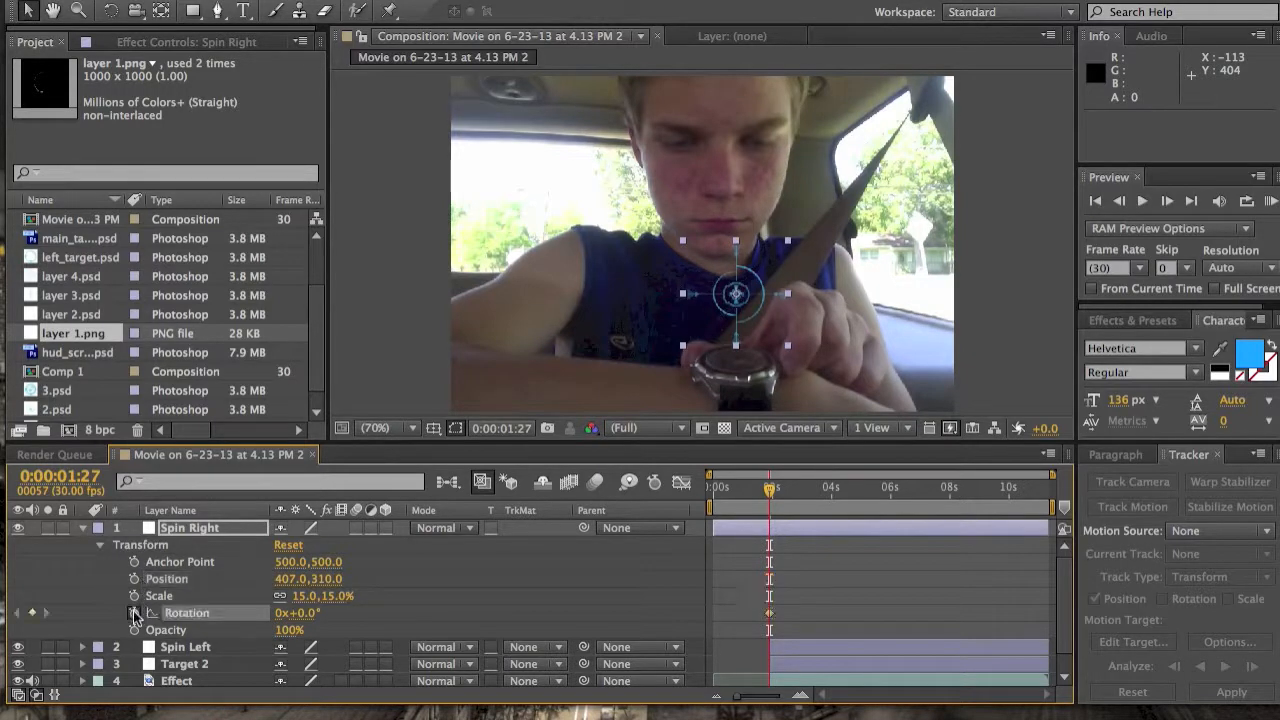
Keyframe Spin Right's rotation from 0°, rotating it to about -160° a moment later
{"action": "left_click", "coordinate": [135, 612]}
{"action": "key", "text": "space"}
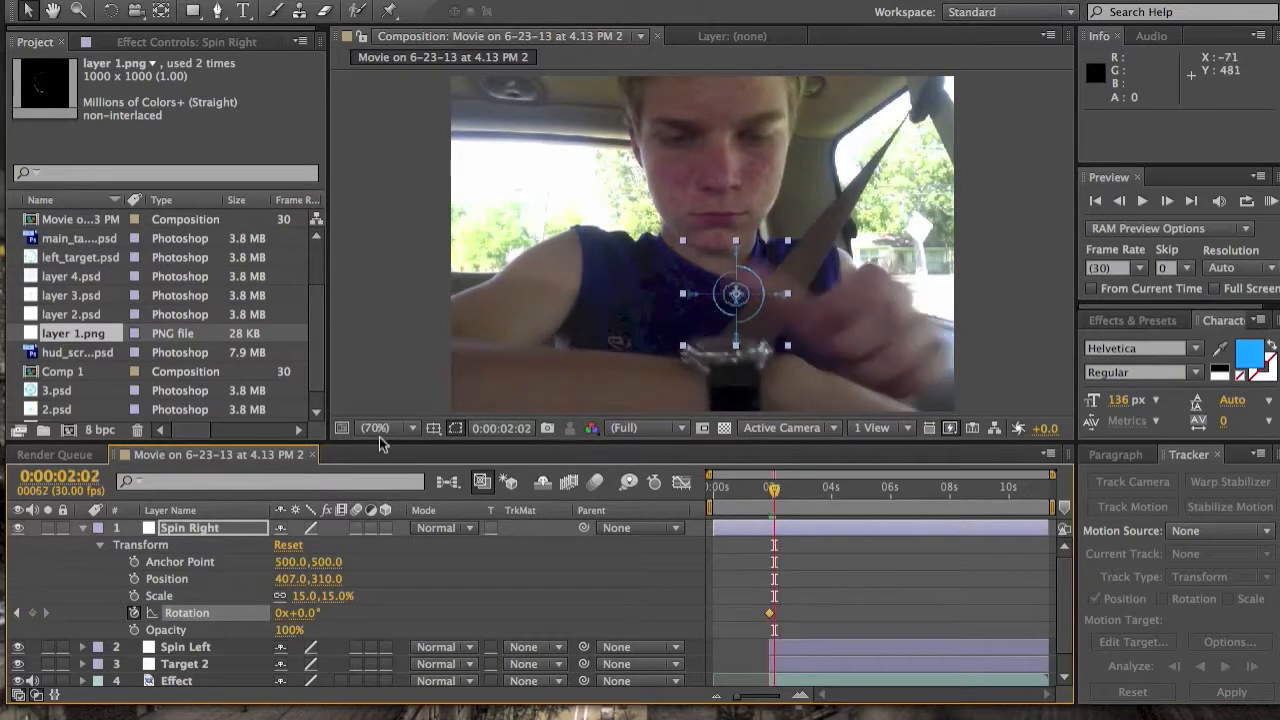
{"action": "left_click_drag", "start_coordinate": [300, 612], "coordinate": [417, 612]}
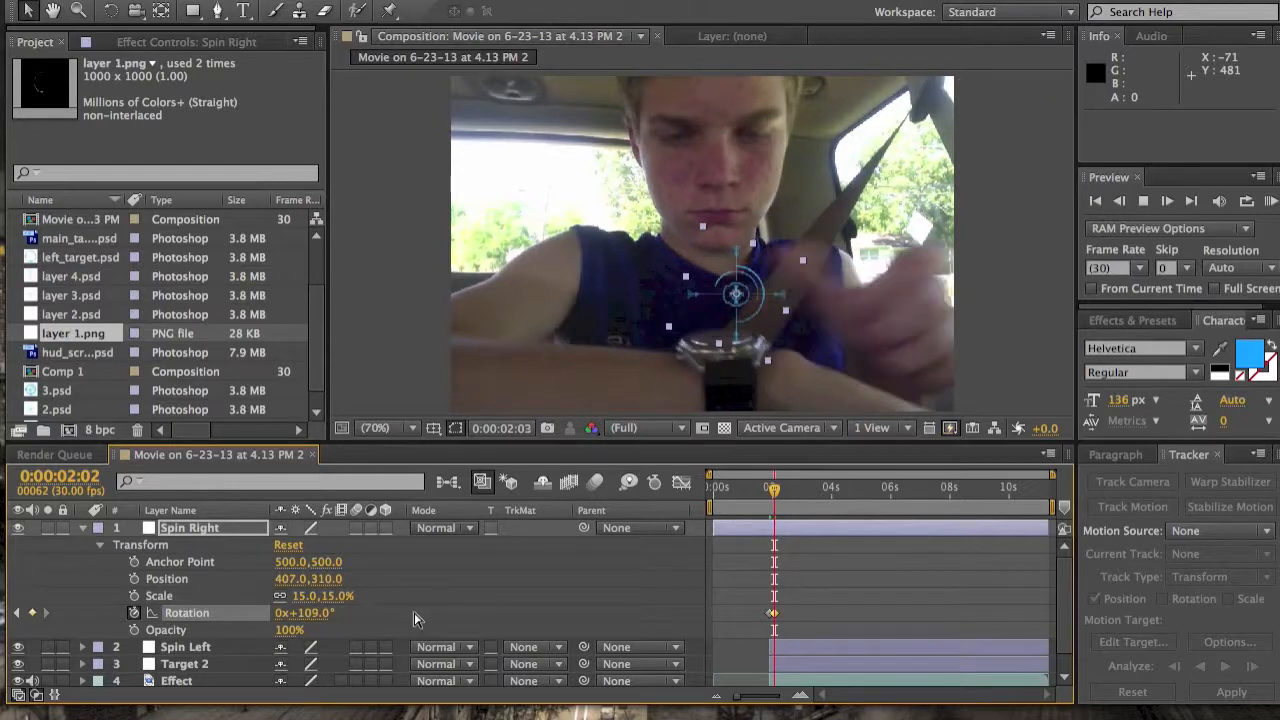
{"action": "left_click_drag", "start_coordinate": [338, 613], "coordinate": [210, 620]}
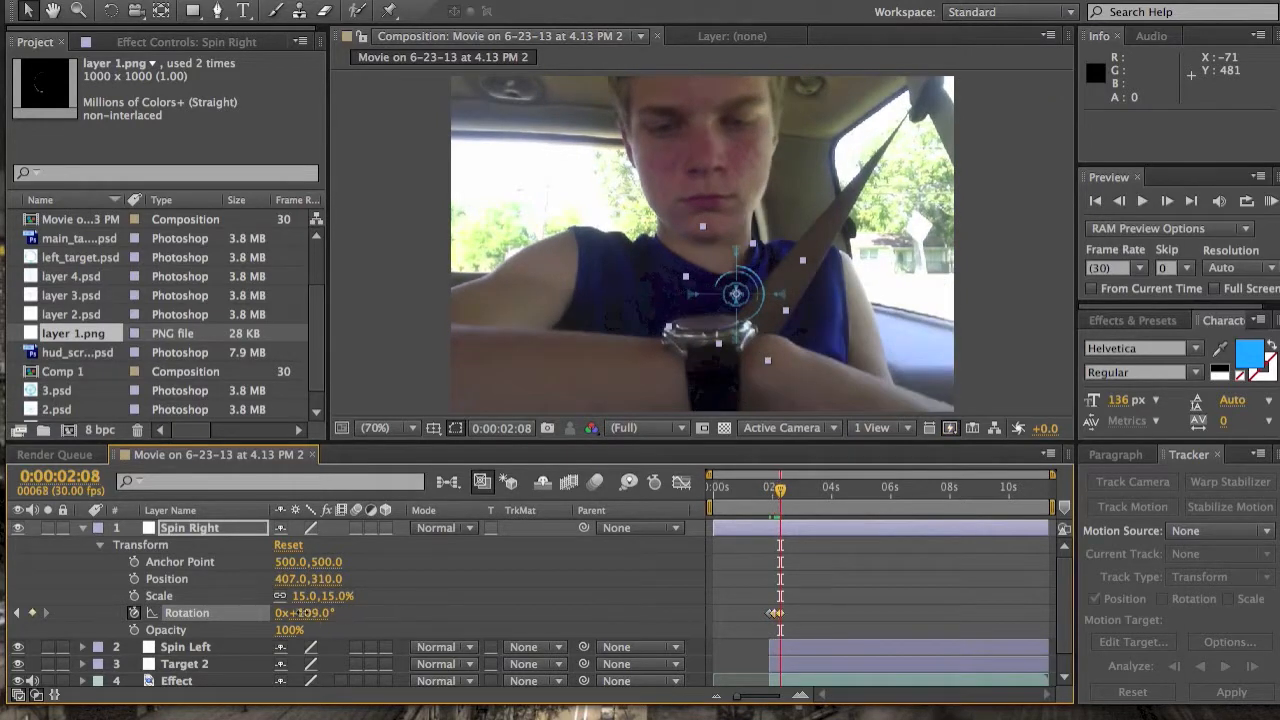
{"action": "left_click_drag", "start_coordinate": [100, 638], "coordinate": [72, 645]}
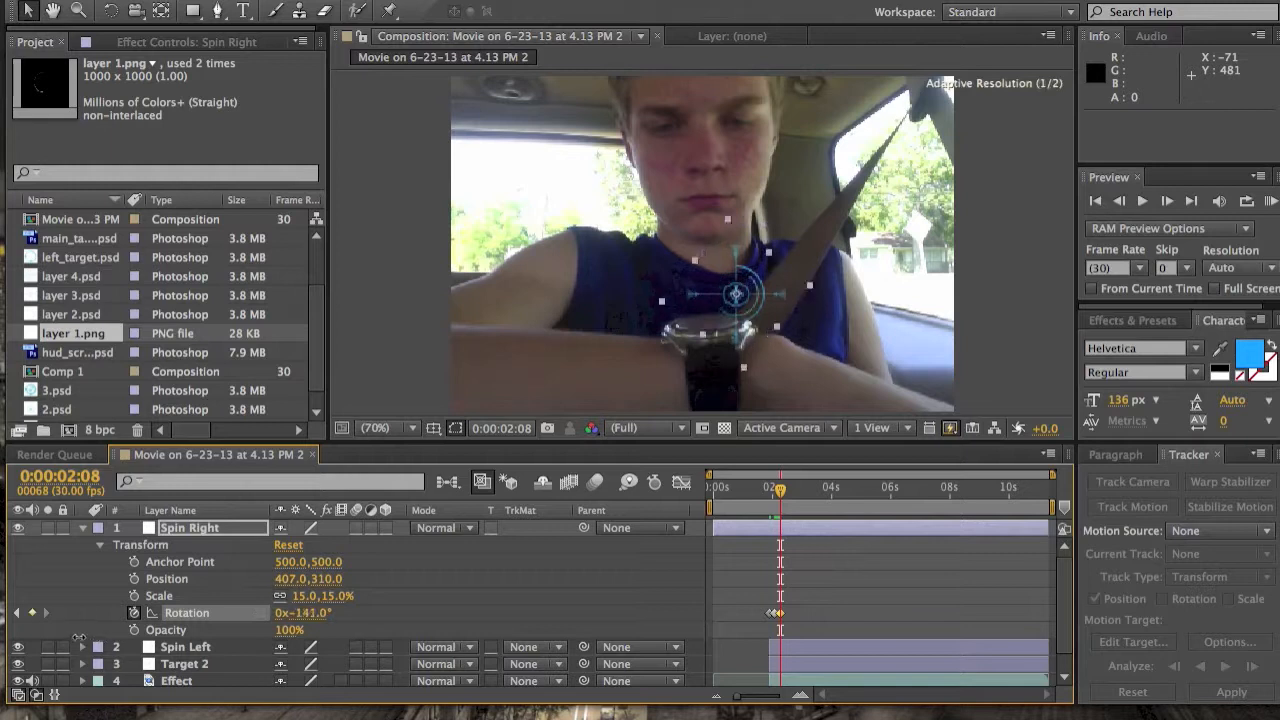
Add a further rotation keyframe at 121° near two seconds, then return the playhead earlier
{"action": "key", "text": "space"}
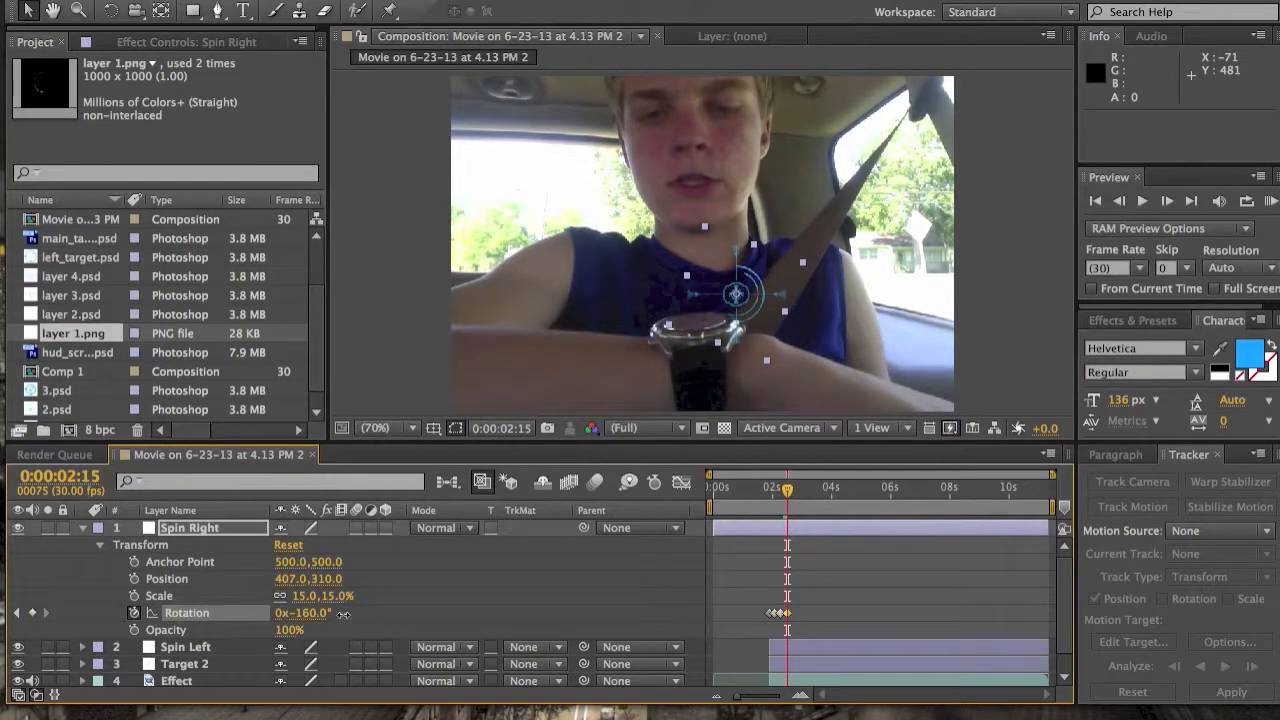
{"action": "left_click_drag", "start_coordinate": [303, 614], "coordinate": [433, 614]}
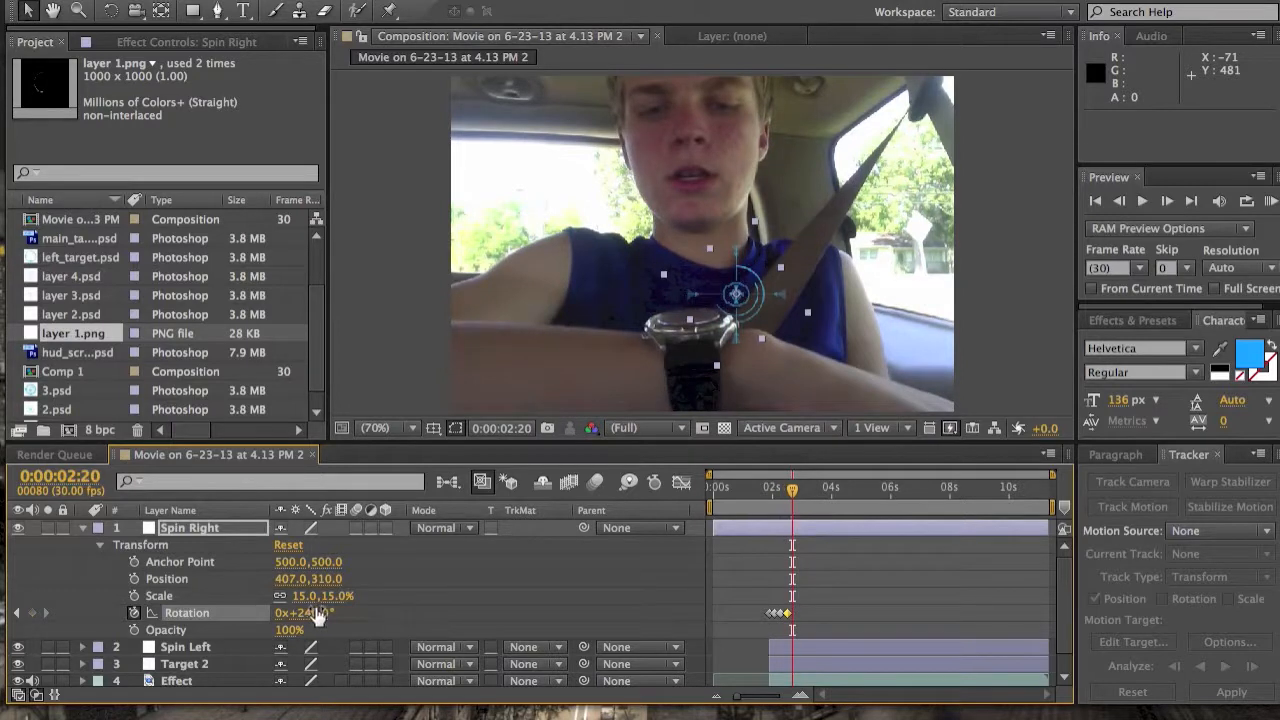
{"action": "left_click_drag", "start_coordinate": [320, 613], "coordinate": [200, 605]}
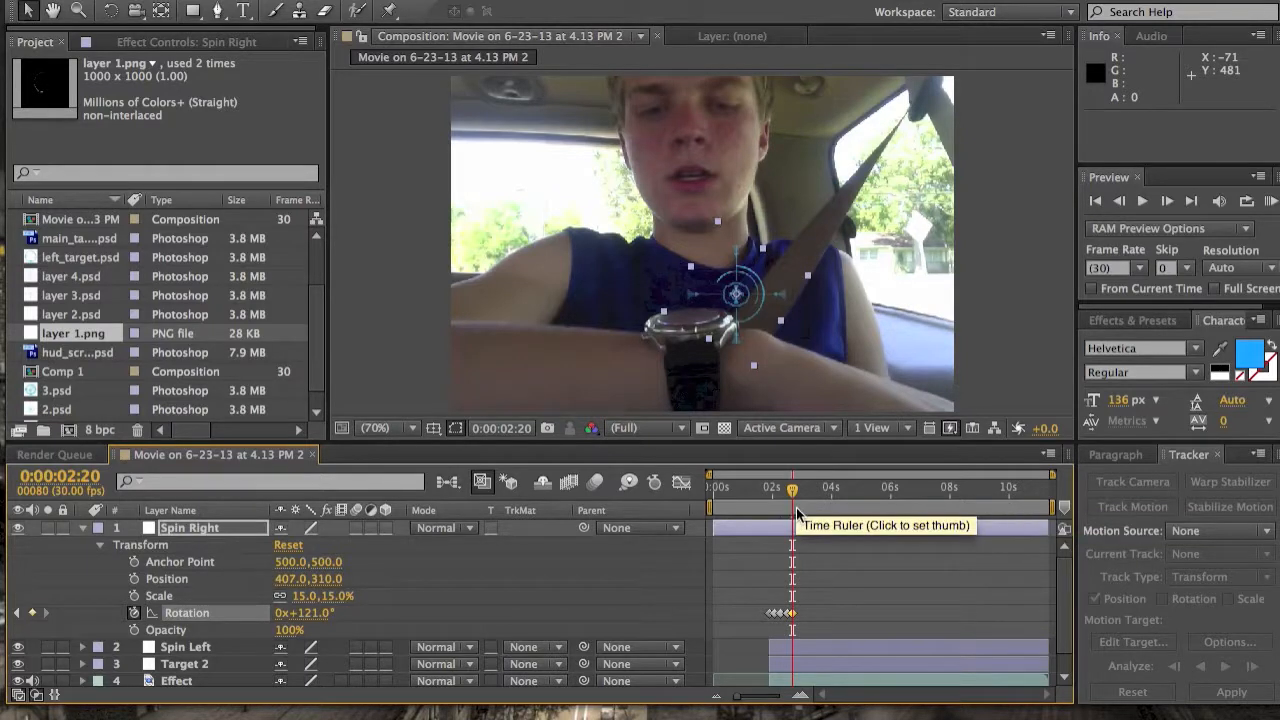
{"action": "left_click_drag", "start_coordinate": [793, 490], "coordinate": [771, 490]}
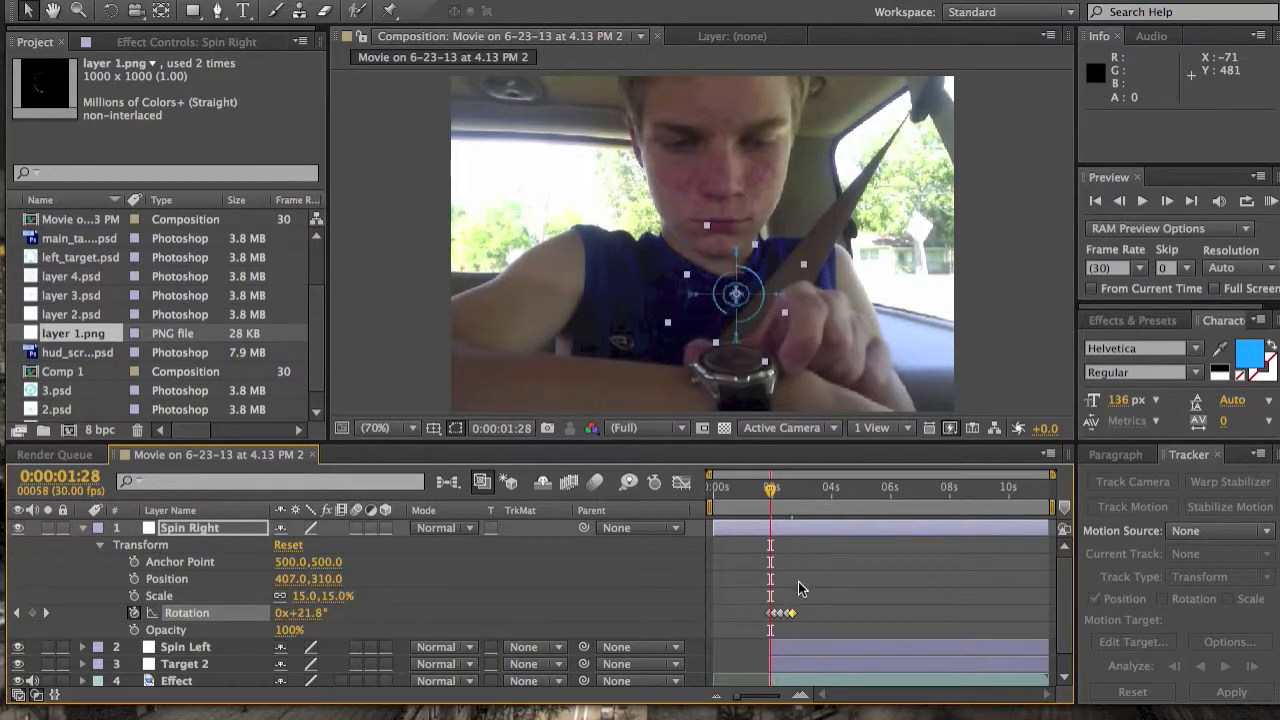
At the first keyframe's frame, enable rotation keyframing on the Spin Left layer
{"action": "left_click_drag", "start_coordinate": [728, 700], "coordinate": [820, 700]}
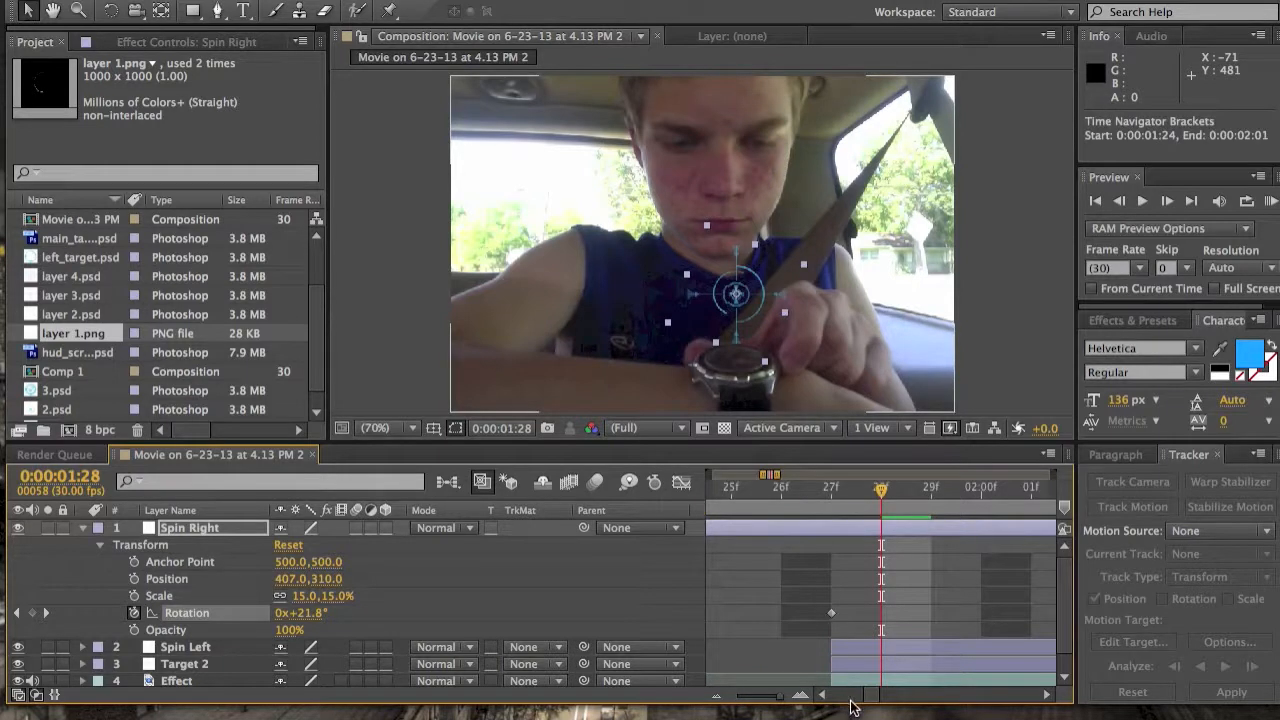
{"action": "left_click", "coordinate": [830, 490]}
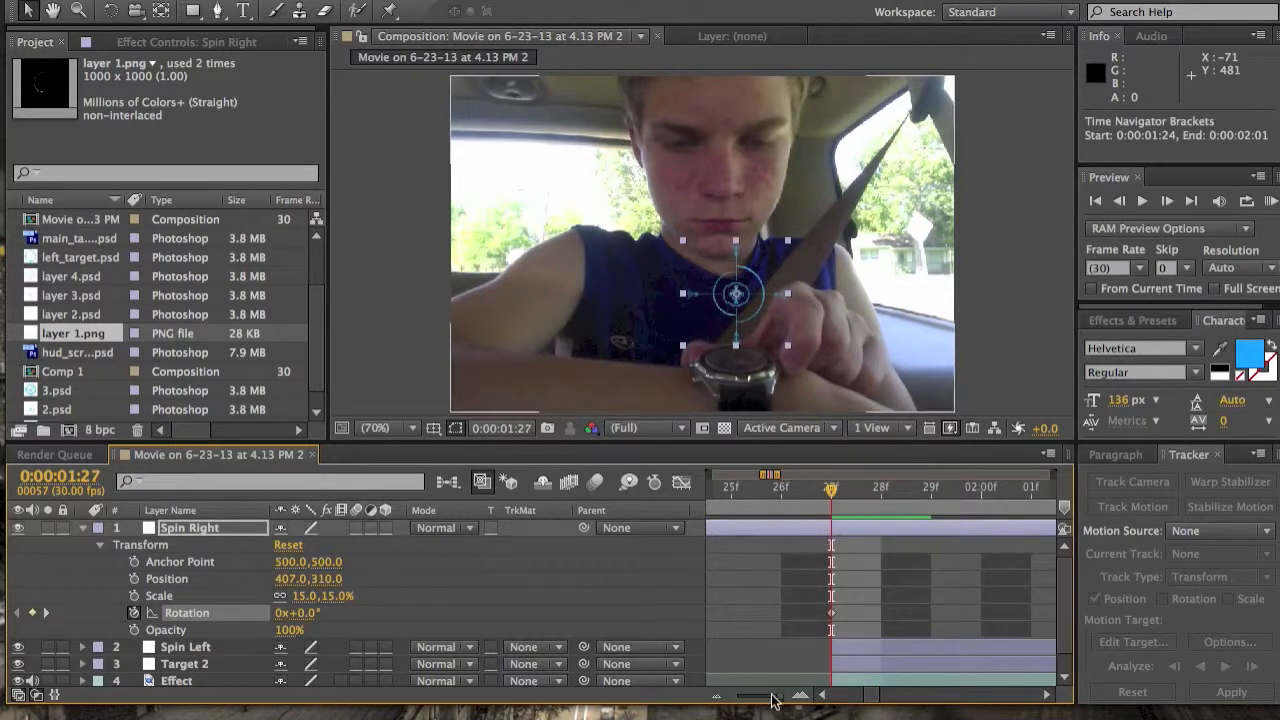
{"action": "left_click_drag", "start_coordinate": [820, 700], "coordinate": [740, 700]}
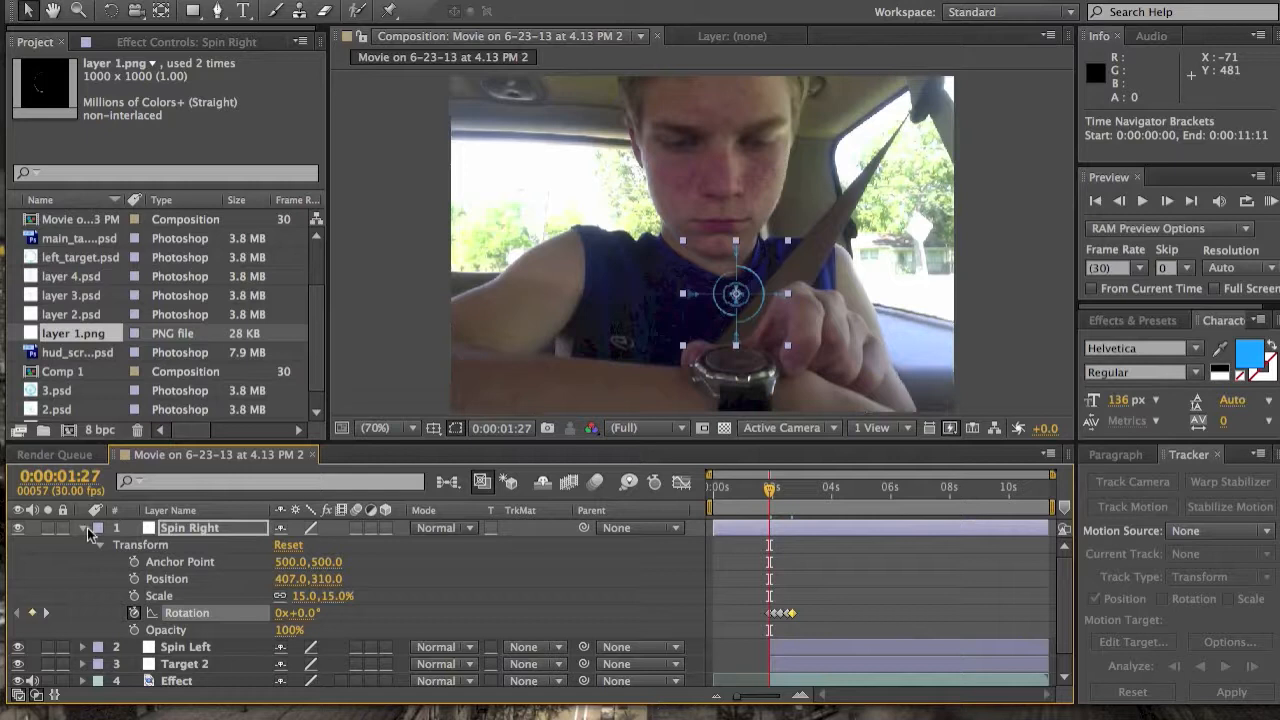
{"action": "left_click", "coordinate": [84, 528]}
{"action": "left_click", "coordinate": [180, 545]}
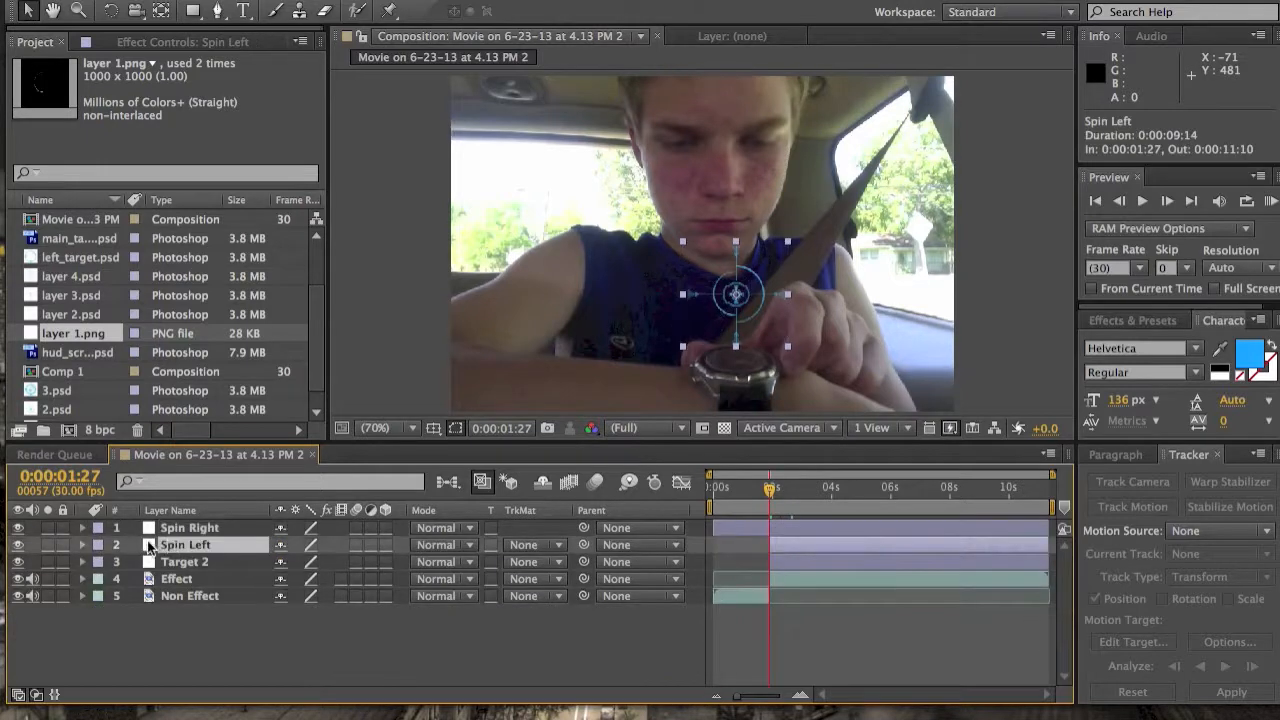
{"action": "left_click", "coordinate": [82, 544]}
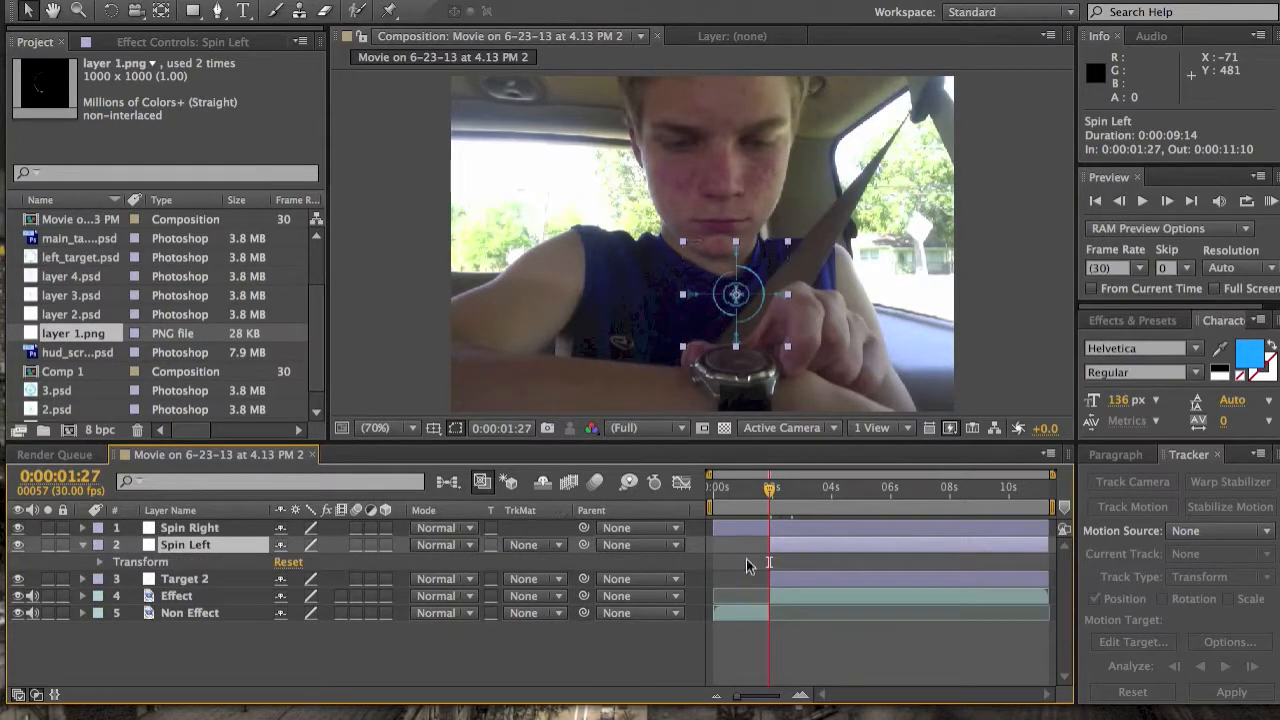
{"action": "left_click", "coordinate": [100, 561]}
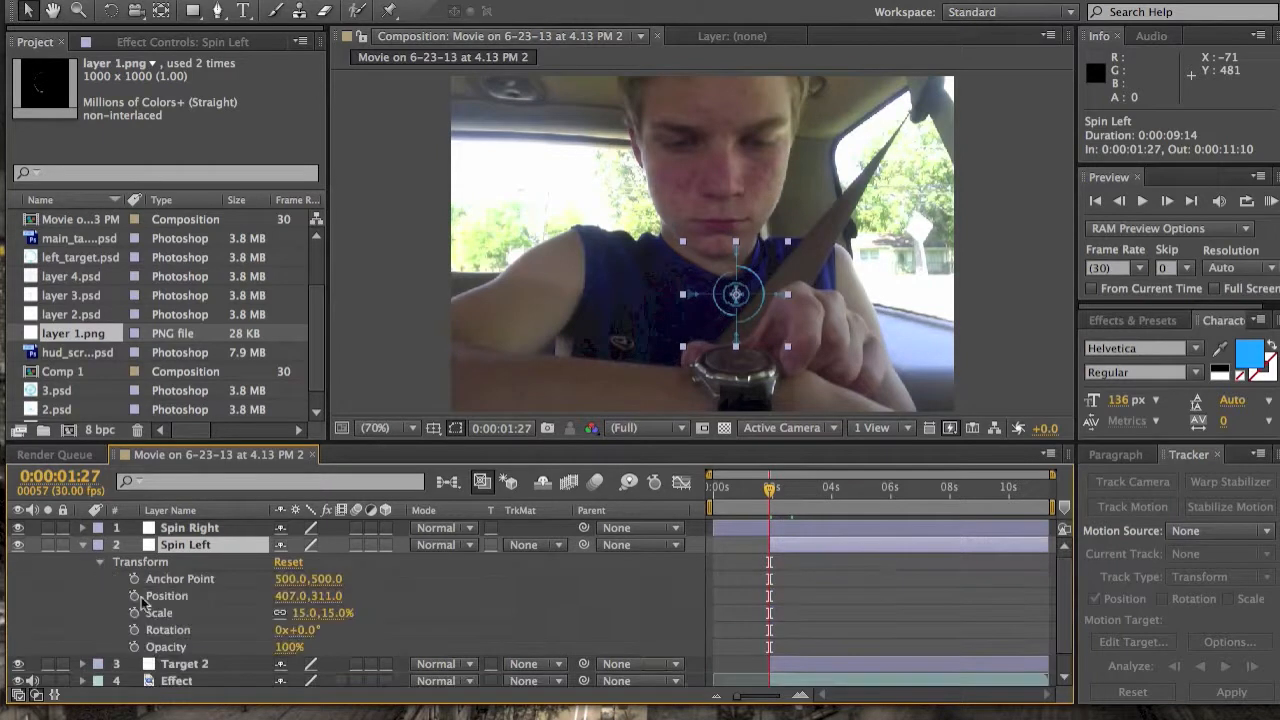
{"action": "left_click", "coordinate": [134, 630]}
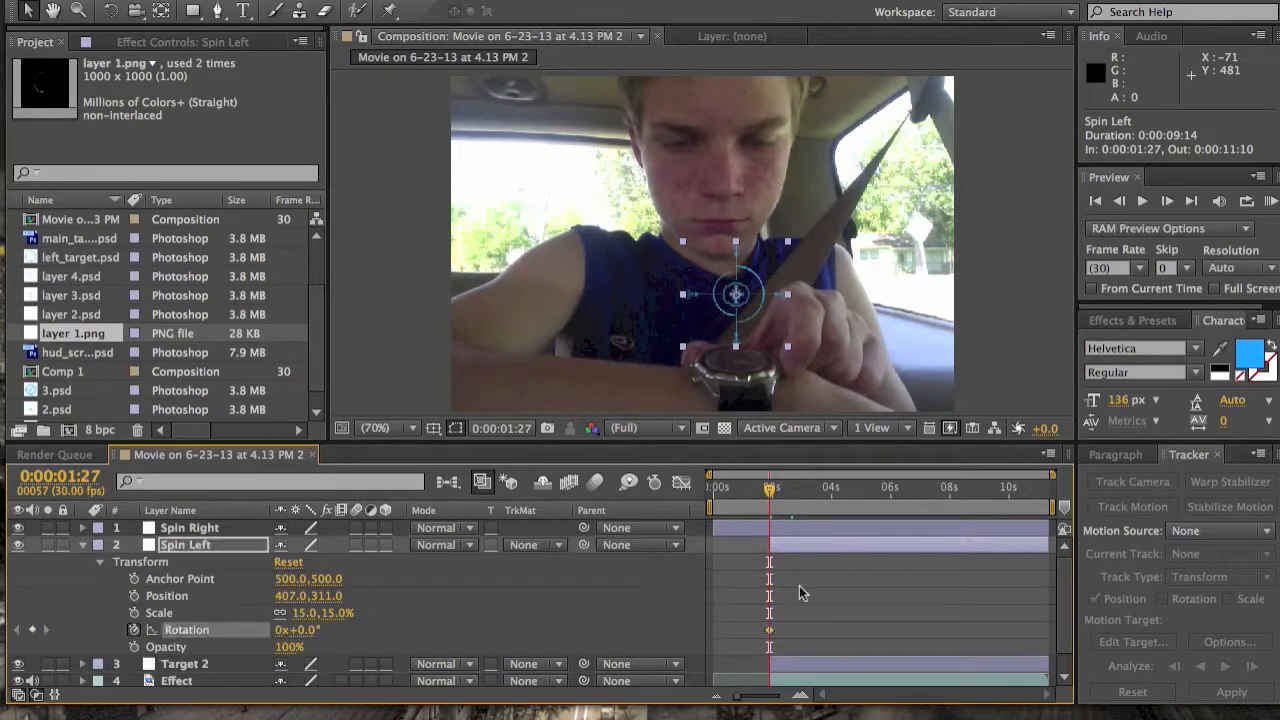
Keyframe Spin Left's rotation to -121° and then back to -34° at later moments
{"action": "key", "text": "space"}
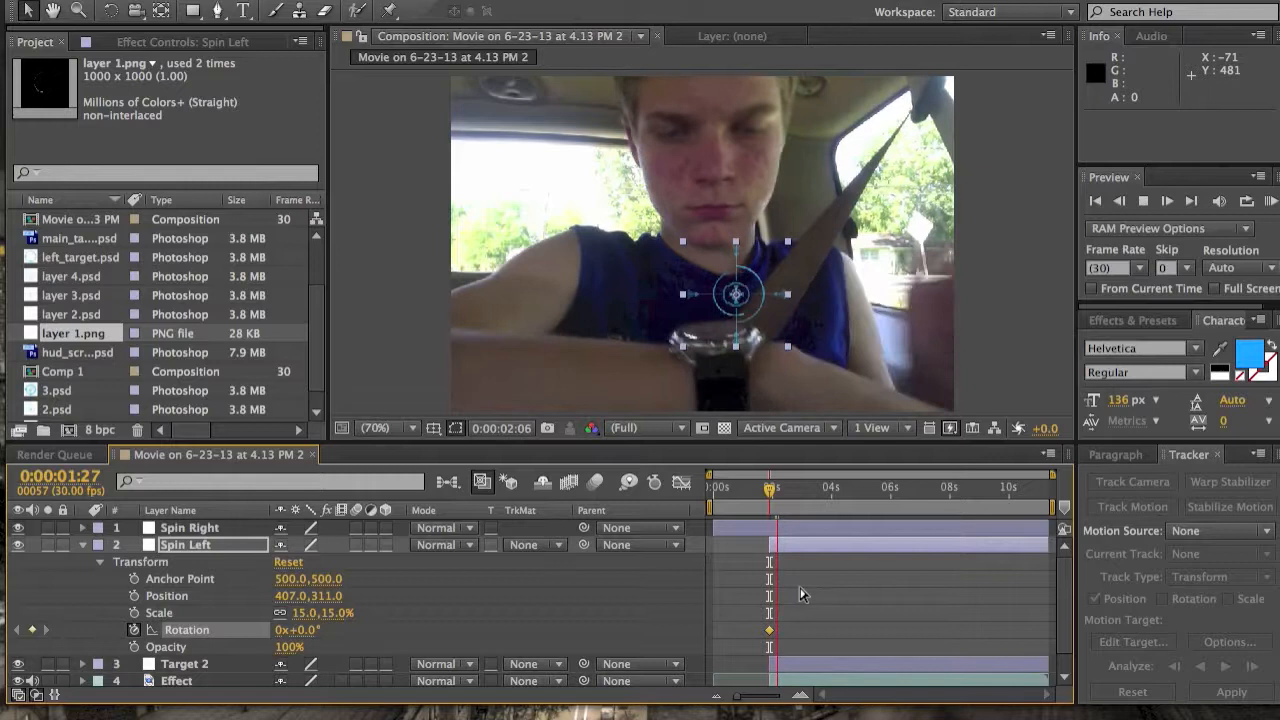
{"action": "key", "text": "space"}
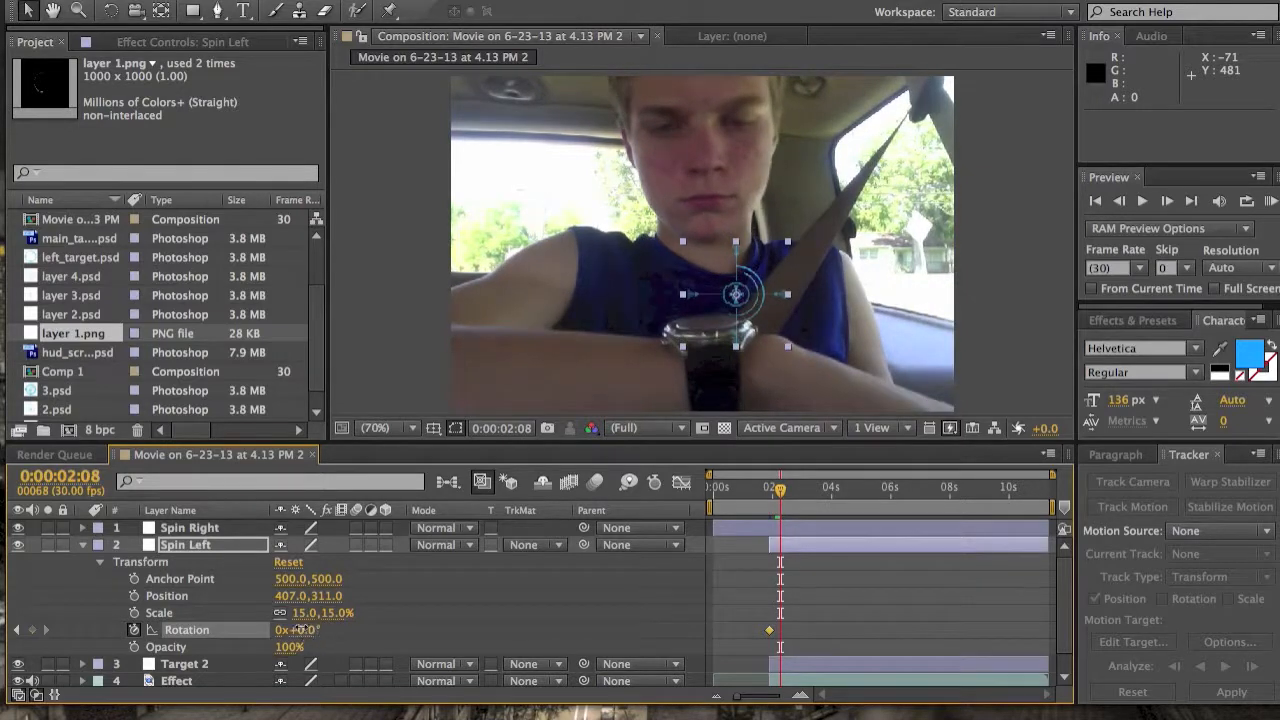
{"action": "left_click_drag", "start_coordinate": [300, 629], "coordinate": [185, 629]}
{"action": "key", "text": "space"}
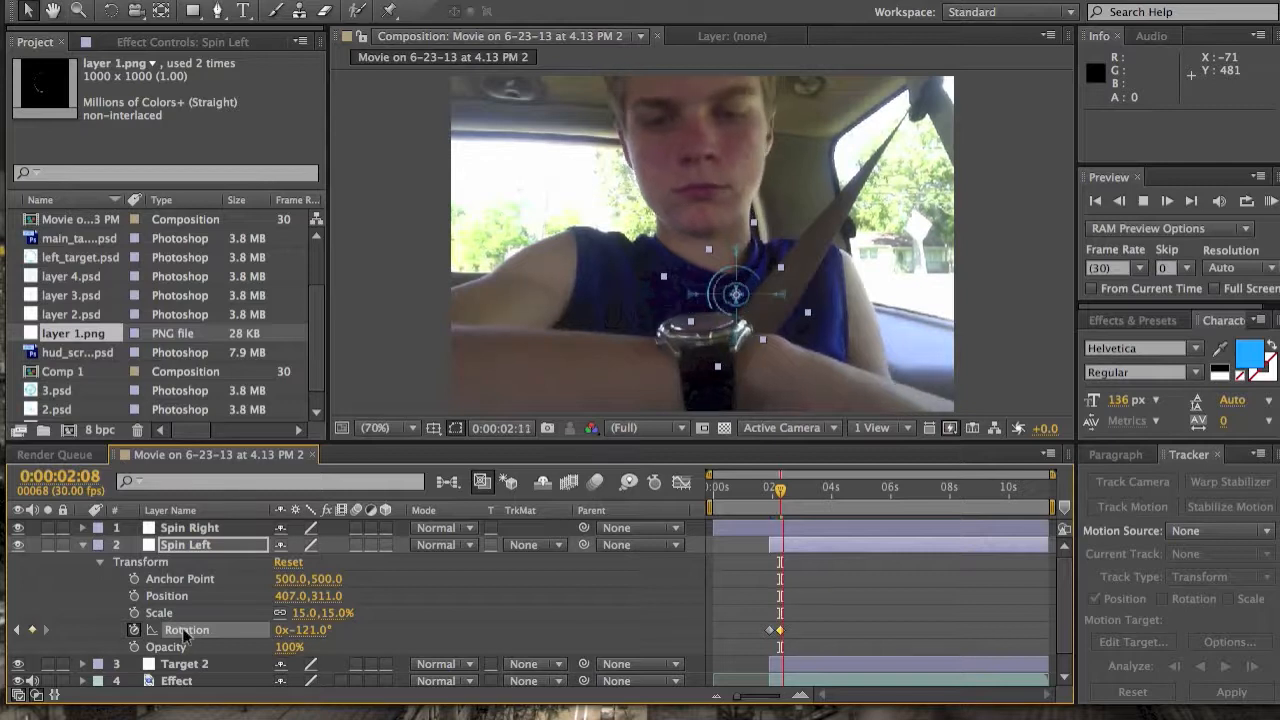
{"action": "key", "text": "space"}
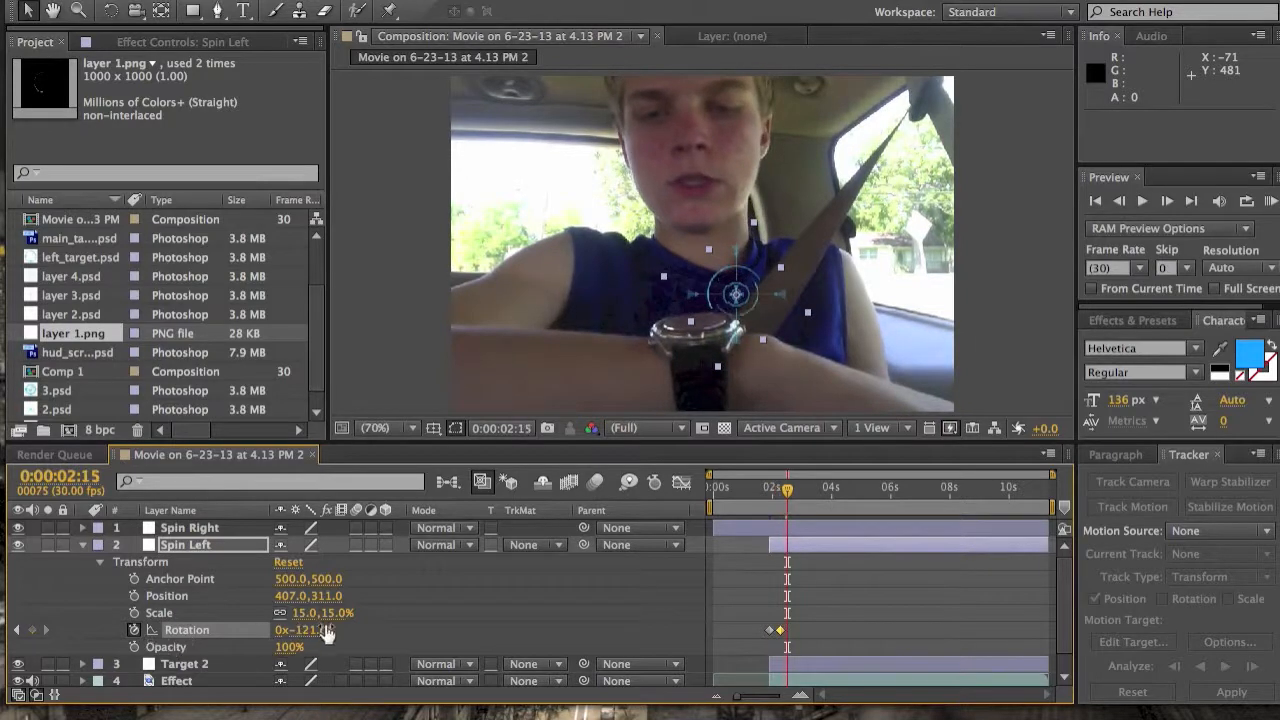
{"action": "left_click_drag", "start_coordinate": [300, 629], "coordinate": [432, 658]}
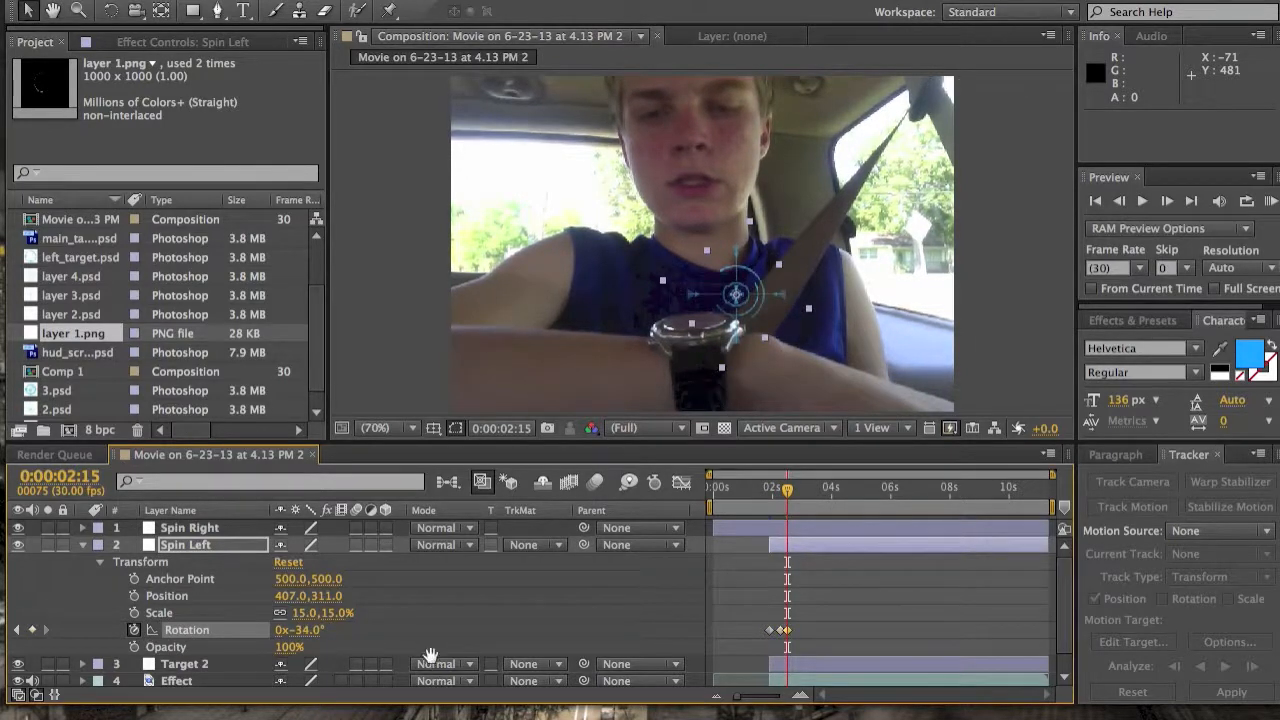
Add a +42° rotation keyframe a few frames on, preview, and return to about 1:29
{"action": "key", "text": "space"}
{"action": "key", "text": "space"}
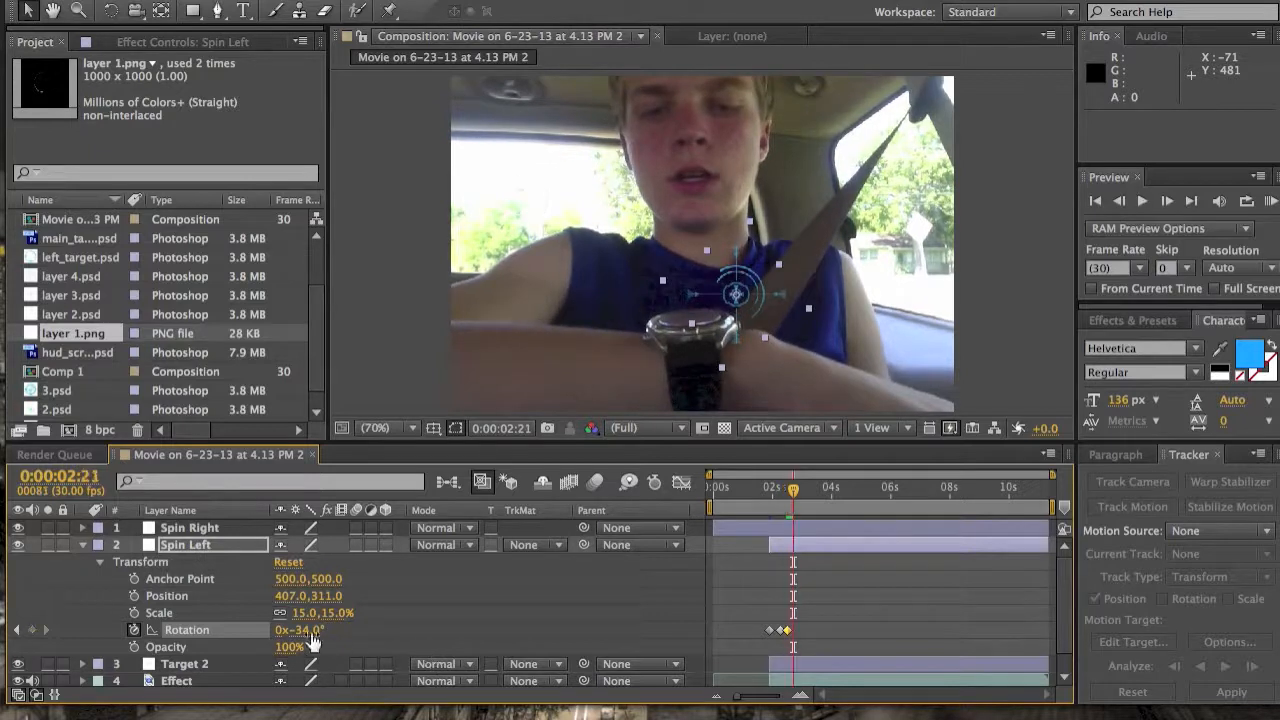
{"action": "left_click_drag", "start_coordinate": [300, 629], "coordinate": [394, 645]}
{"action": "key", "text": "space"}
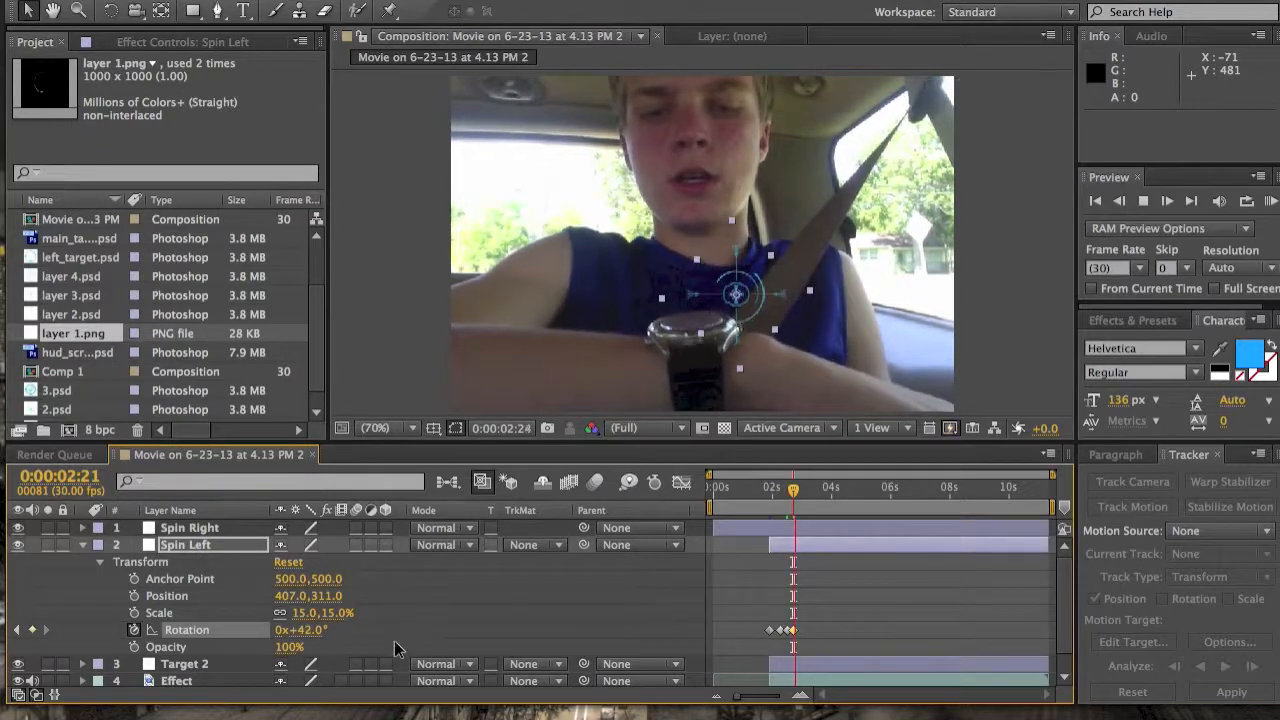
{"action": "key", "text": "space"}
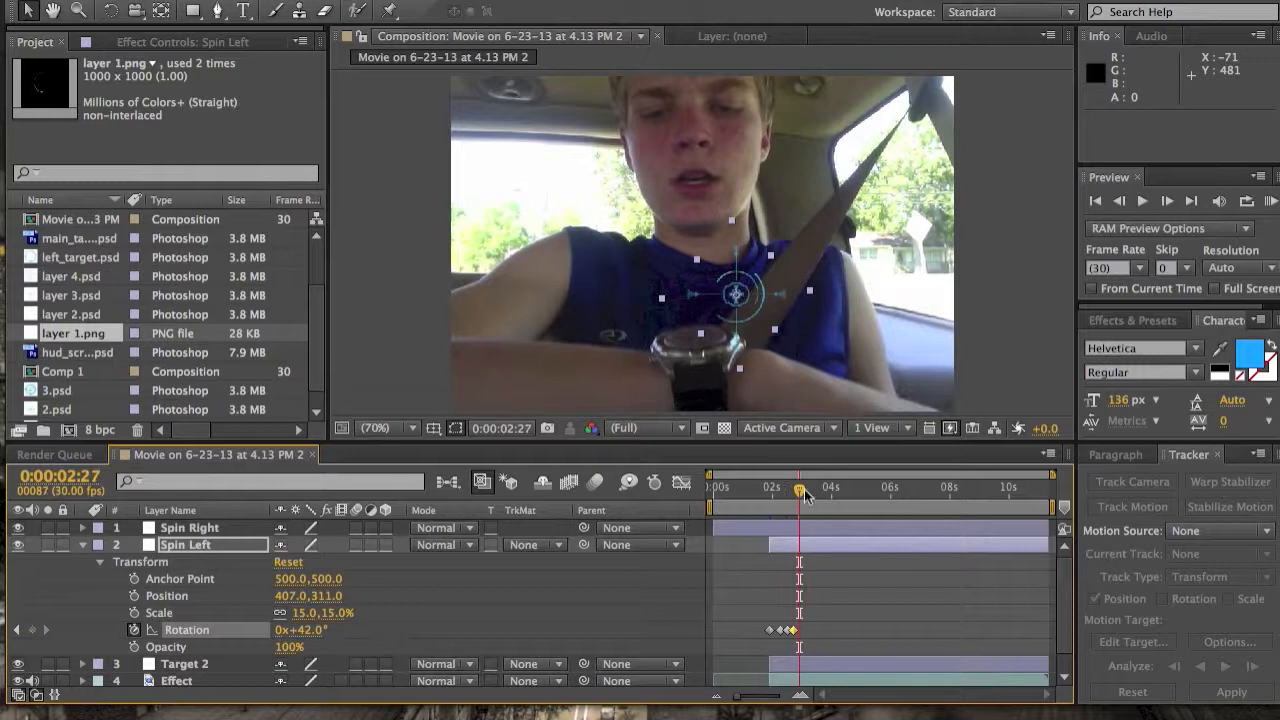
{"action": "left_click_drag", "start_coordinate": [804, 492], "coordinate": [770, 494]}
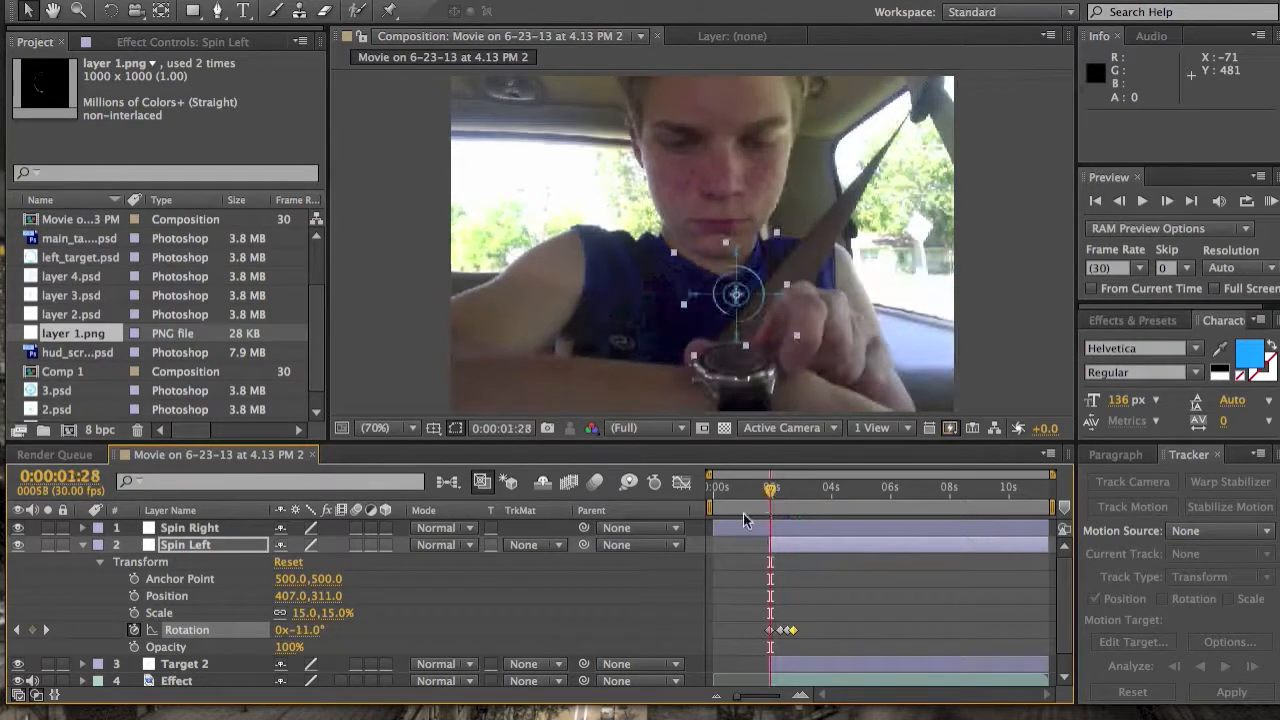
Split Spin Right at 1:27 and delete the earlier piece, leaving Spin Right 2
{"action": "left_click", "coordinate": [742, 521]}
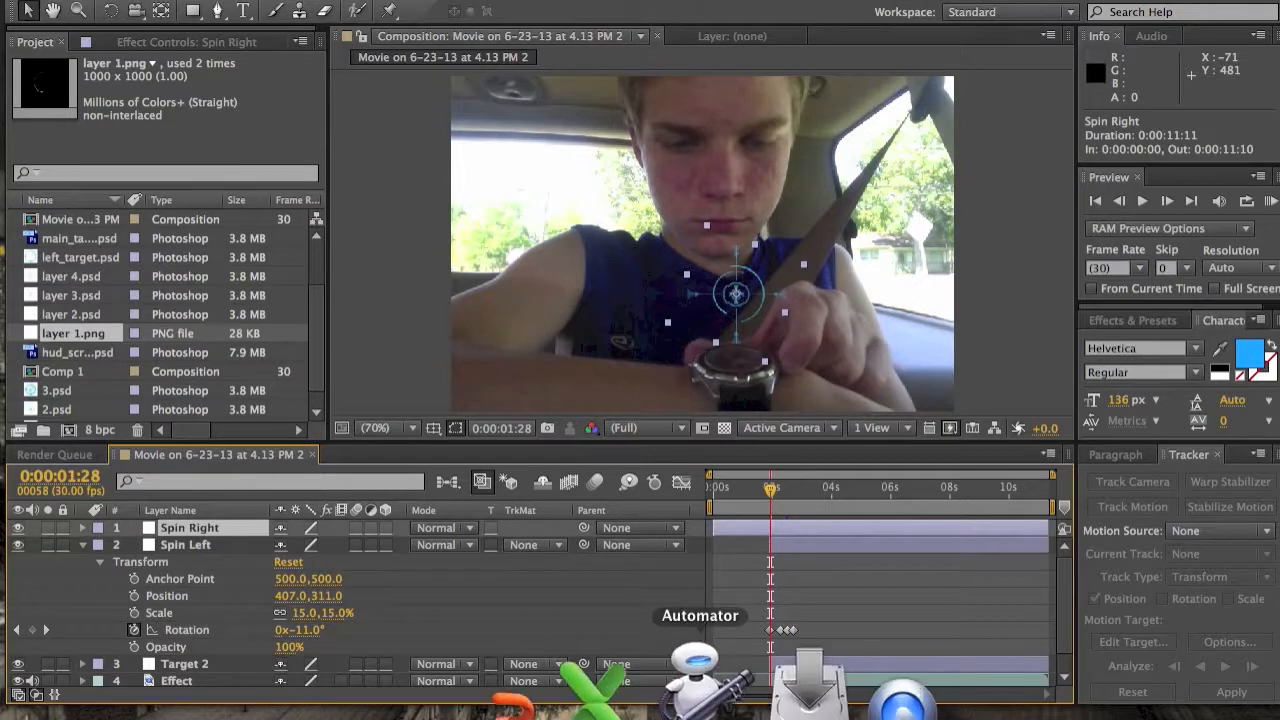
{"action": "left_click_drag", "start_coordinate": [740, 694], "coordinate": [824, 694]}
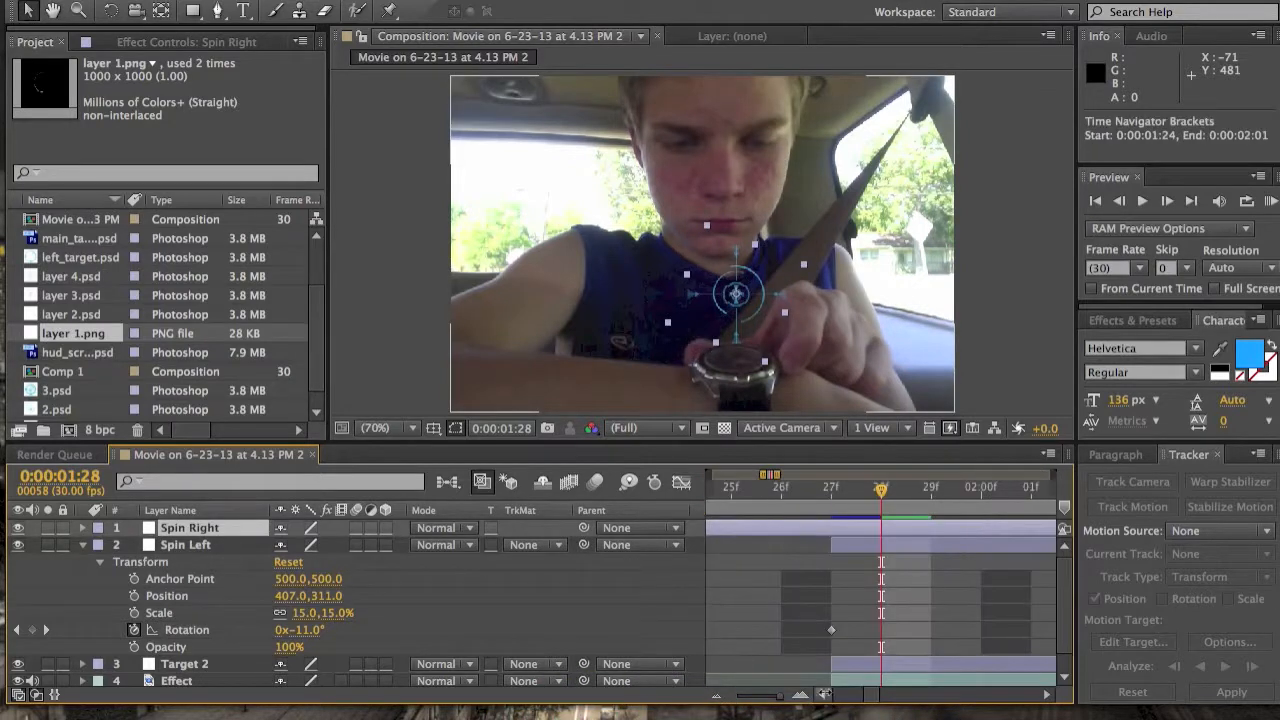
{"action": "key", "text": "Page_Up"}
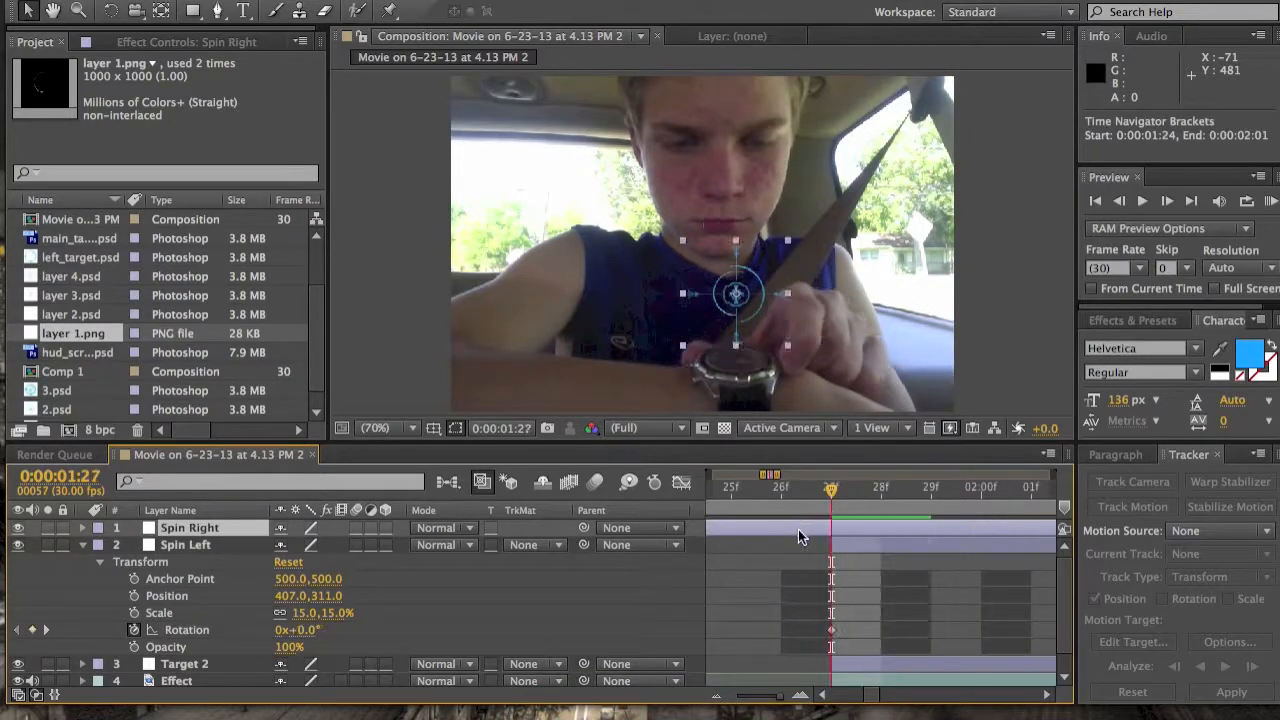
{"action": "key", "text": "super+shift+d"}
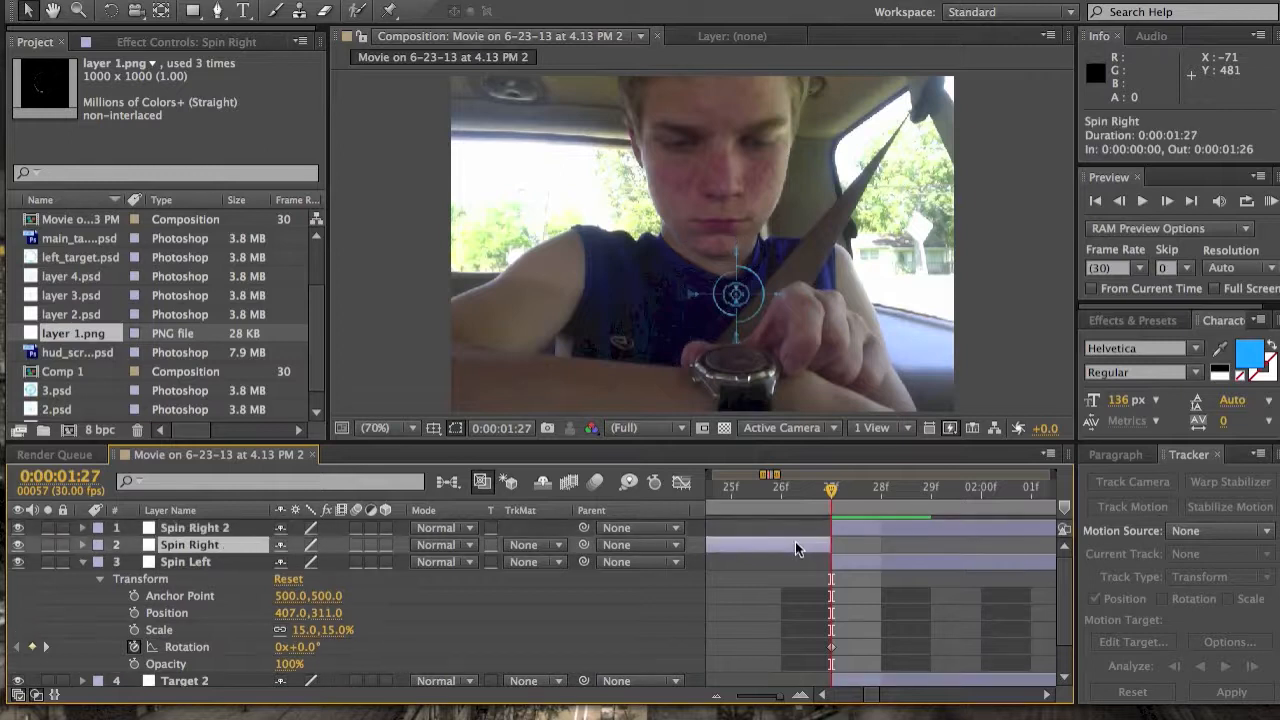
{"action": "key", "text": "Delete"}
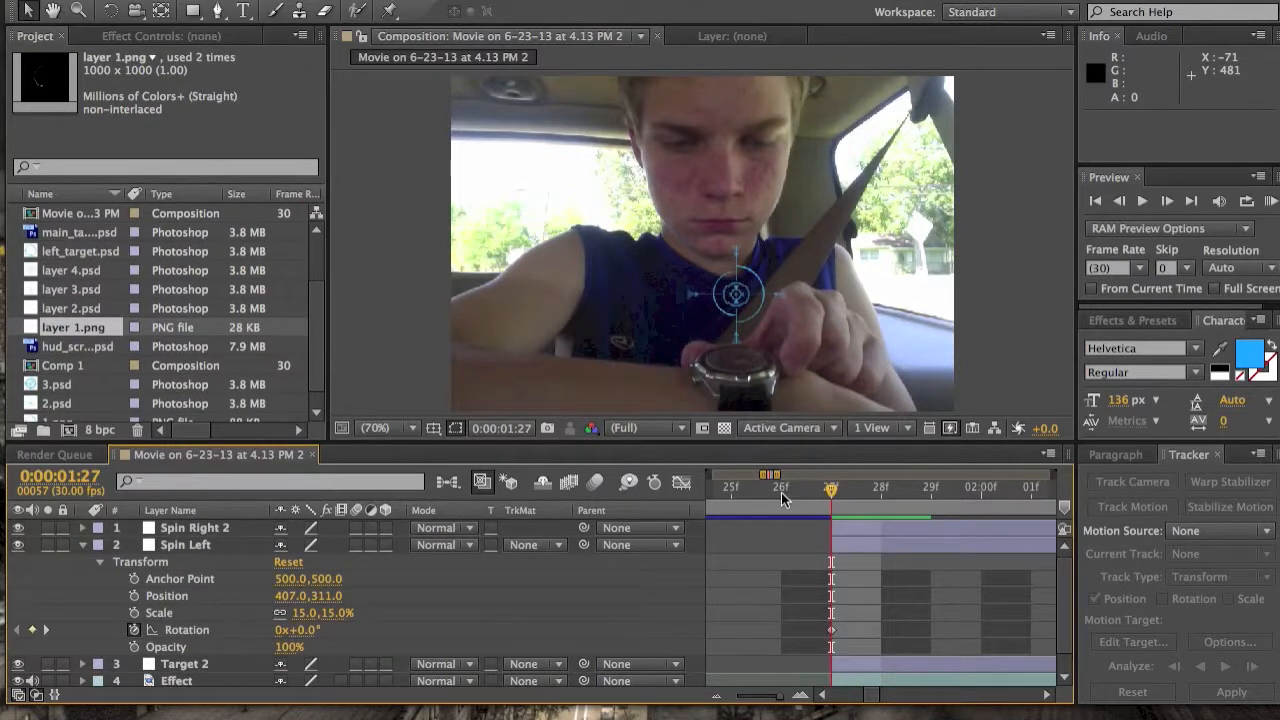
{"action": "left_click_drag", "start_coordinate": [781, 492], "coordinate": [830, 492]}
{"action": "left_click", "coordinate": [60, 385]}
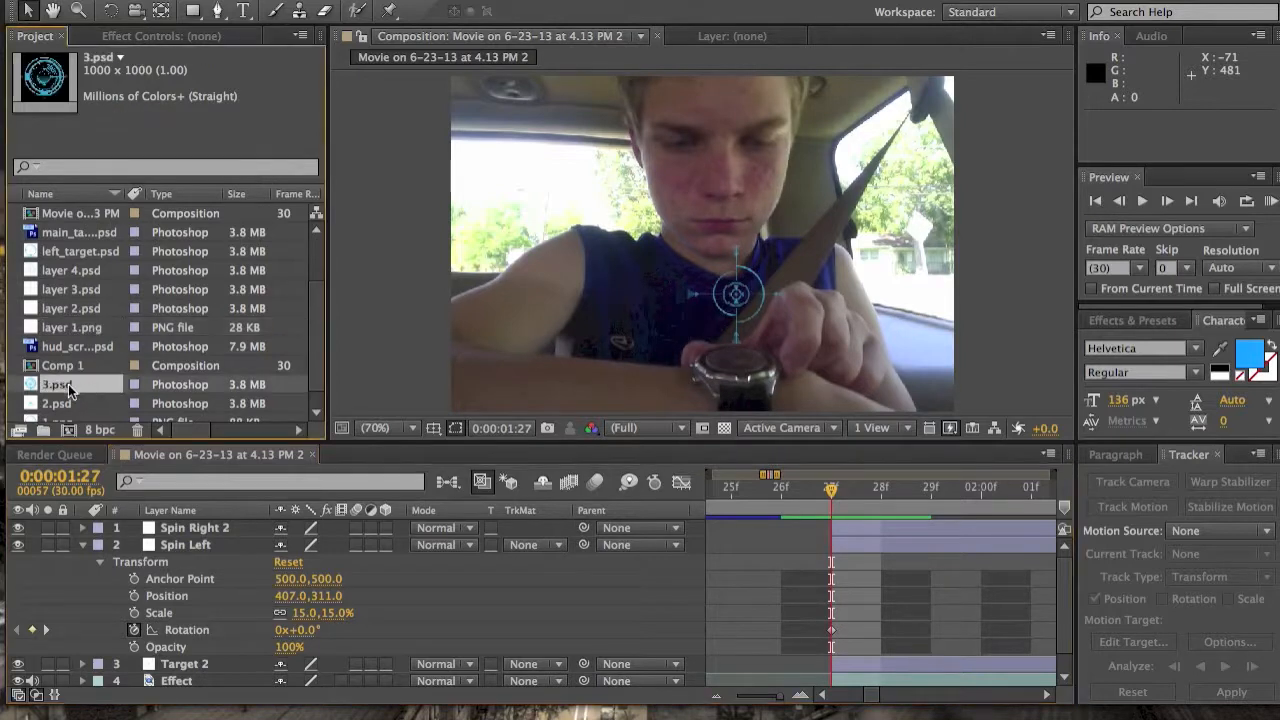
Add the 1.png ring graphic as a new layer and rename it Base Target
{"action": "left_click", "coordinate": [57, 403]}
{"action": "scroll", "coordinate": [68, 400], "scroll_direction": "down", "scroll_amount": 1}
{"action": "left_click", "coordinate": [52, 403]}
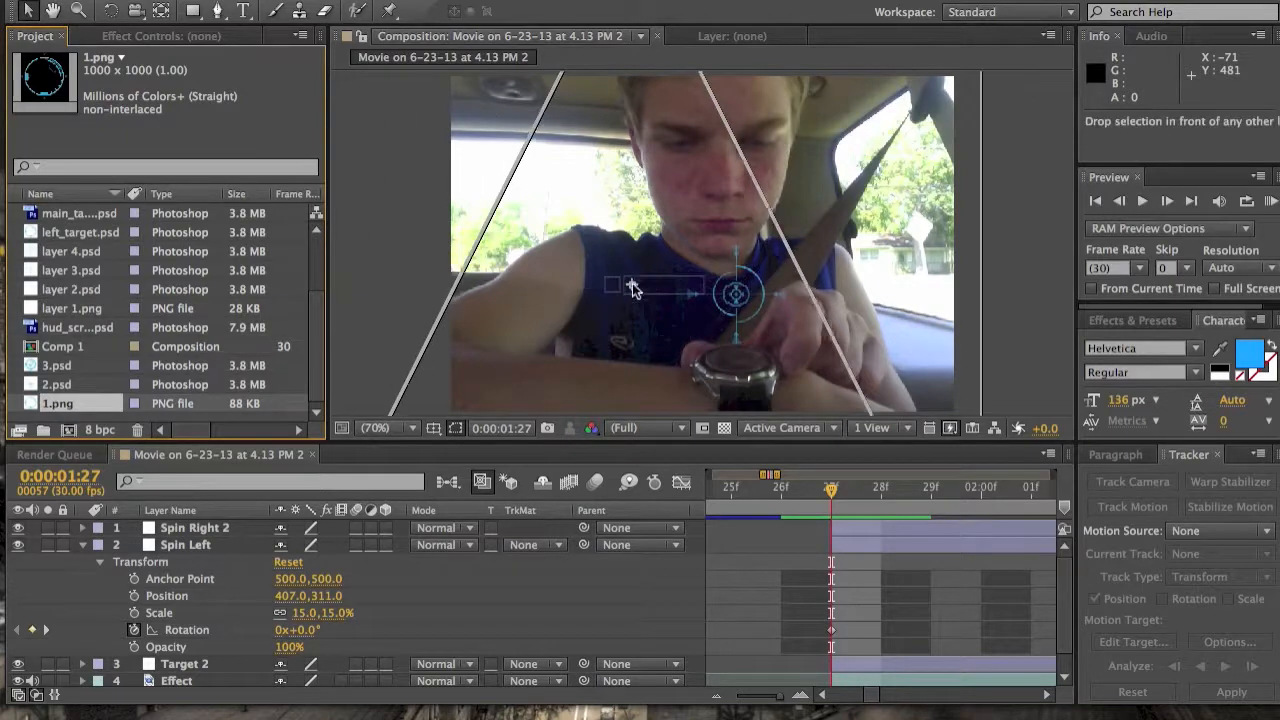
{"action": "left_click_drag", "start_coordinate": [50, 405], "coordinate": [378, 463]}
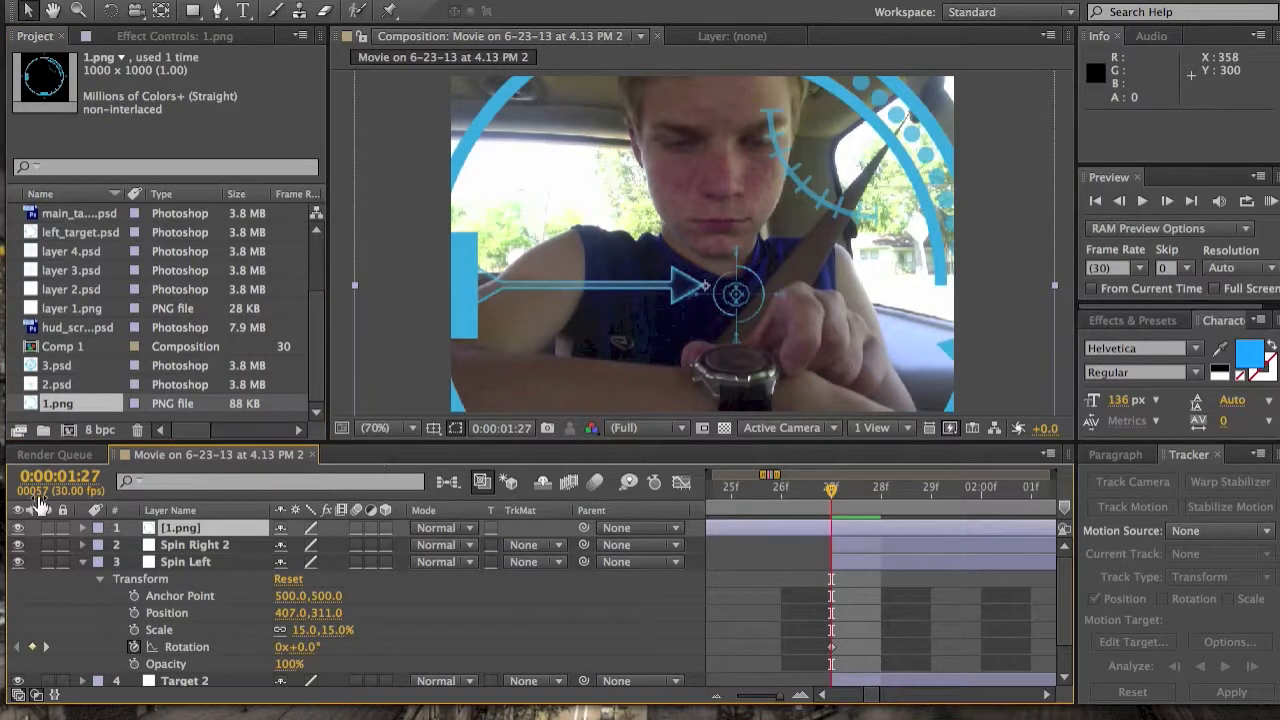
{"action": "left_click", "coordinate": [83, 528]}
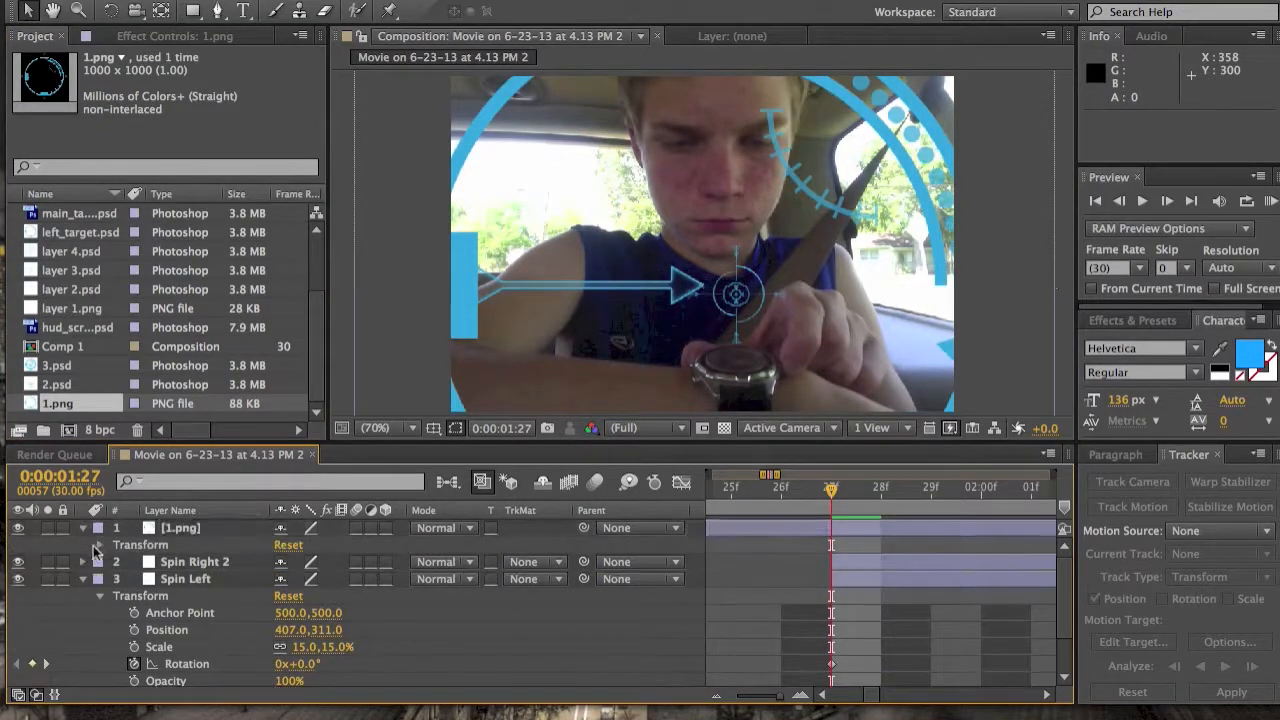
{"action": "left_click", "coordinate": [100, 545]}
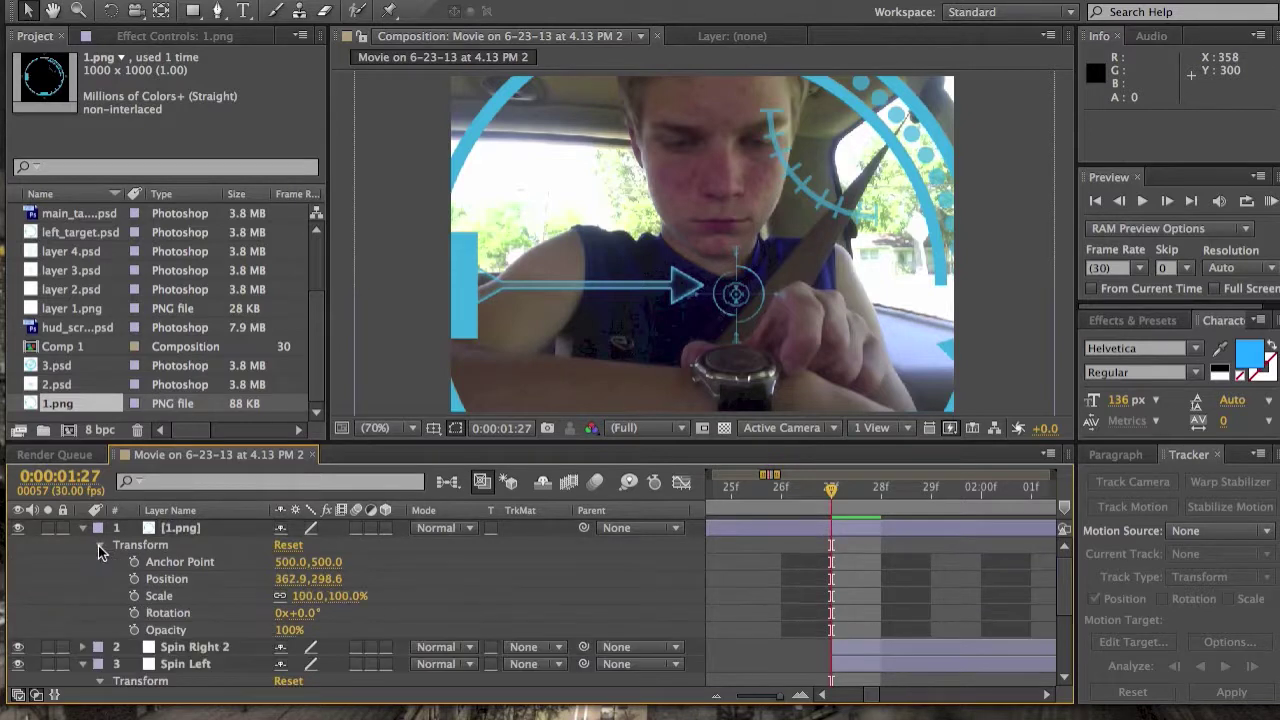
{"action": "right_click", "coordinate": [185, 528]}
{"action": "left_click", "coordinate": [238, 694]}
{"action": "type", "text": "Base Target"}
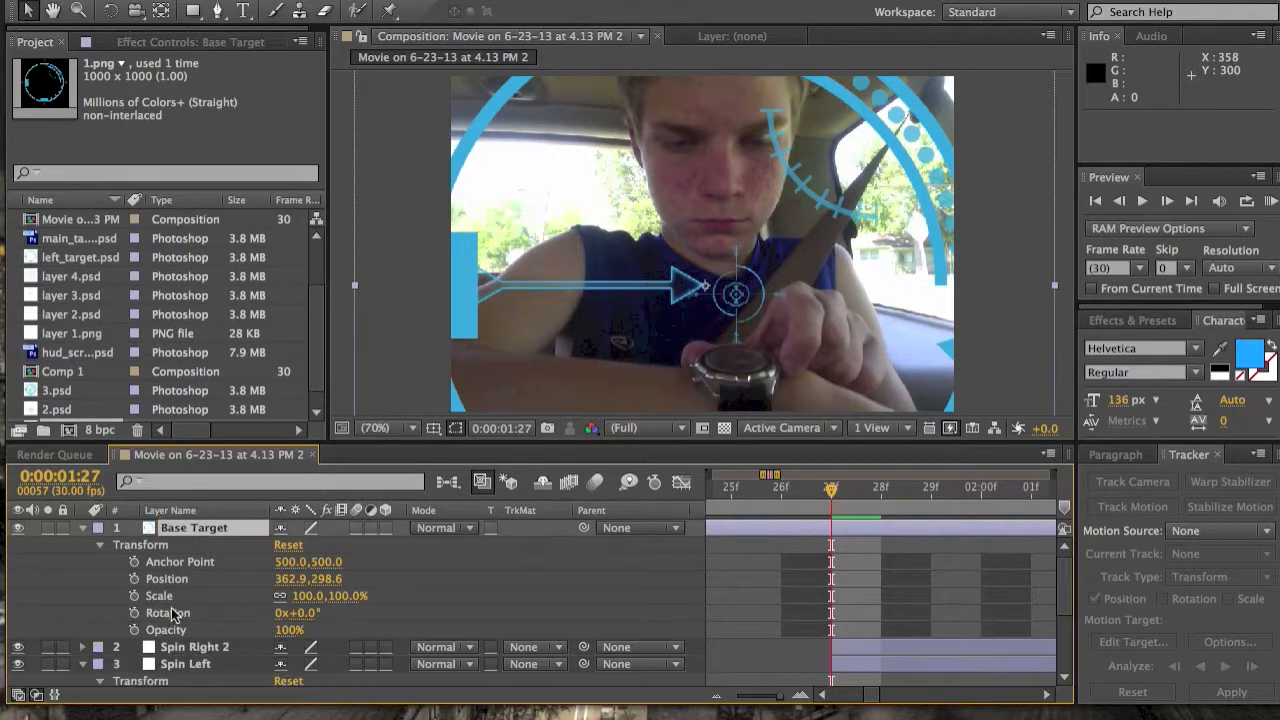
Scale Base Target to 21% and nudge its position to centre it on the reticle
{"action": "left_click", "coordinate": [309, 596]}
{"action": "type", "text": "1"}
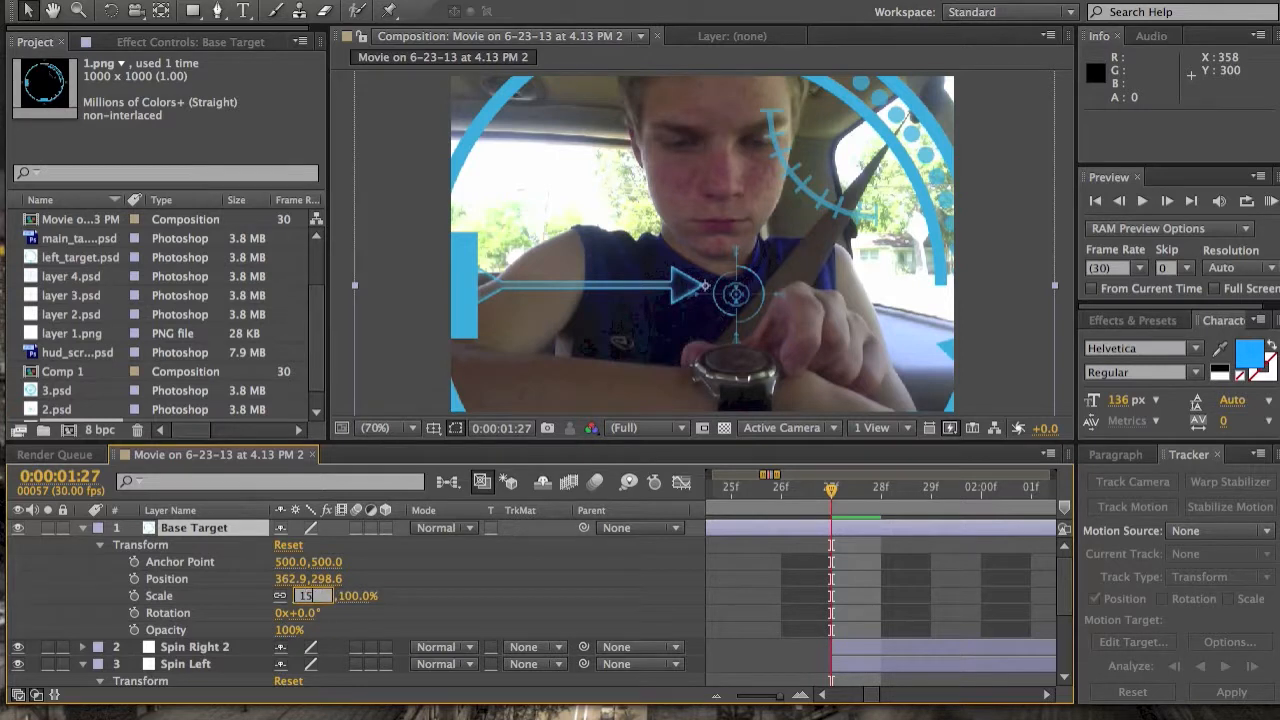
{"action": "type", "text": "5"}
{"action": "key", "text": "Return"}
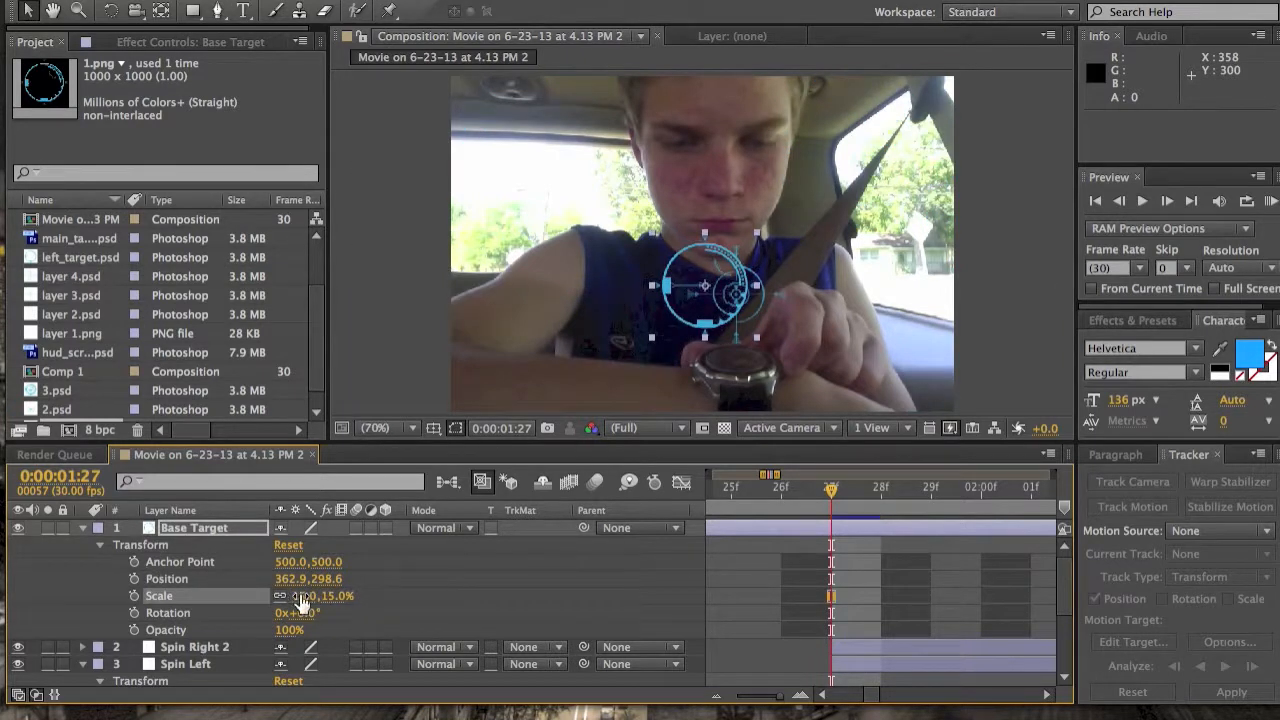
{"action": "mouse_move", "coordinate": [300, 596]}
{"action": "left_mouse_down"}
{"action": "mouse_move", "coordinate": [316, 596]}
{"action": "mouse_move", "coordinate": [300, 596]}
{"action": "left_mouse_up"}
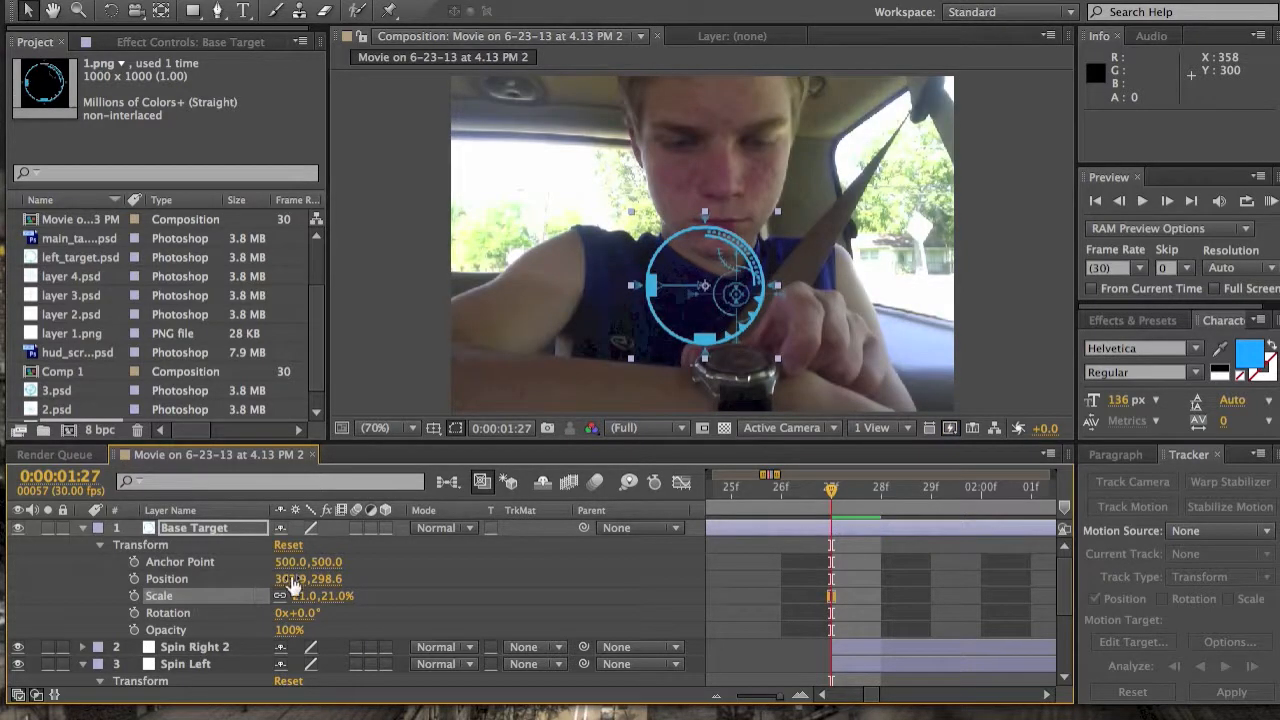
{"action": "mouse_move", "coordinate": [290, 580]}
{"action": "left_mouse_down"}
{"action": "mouse_move", "coordinate": [340, 581]}
{"action": "mouse_move", "coordinate": [293, 583]}
{"action": "left_mouse_up"}
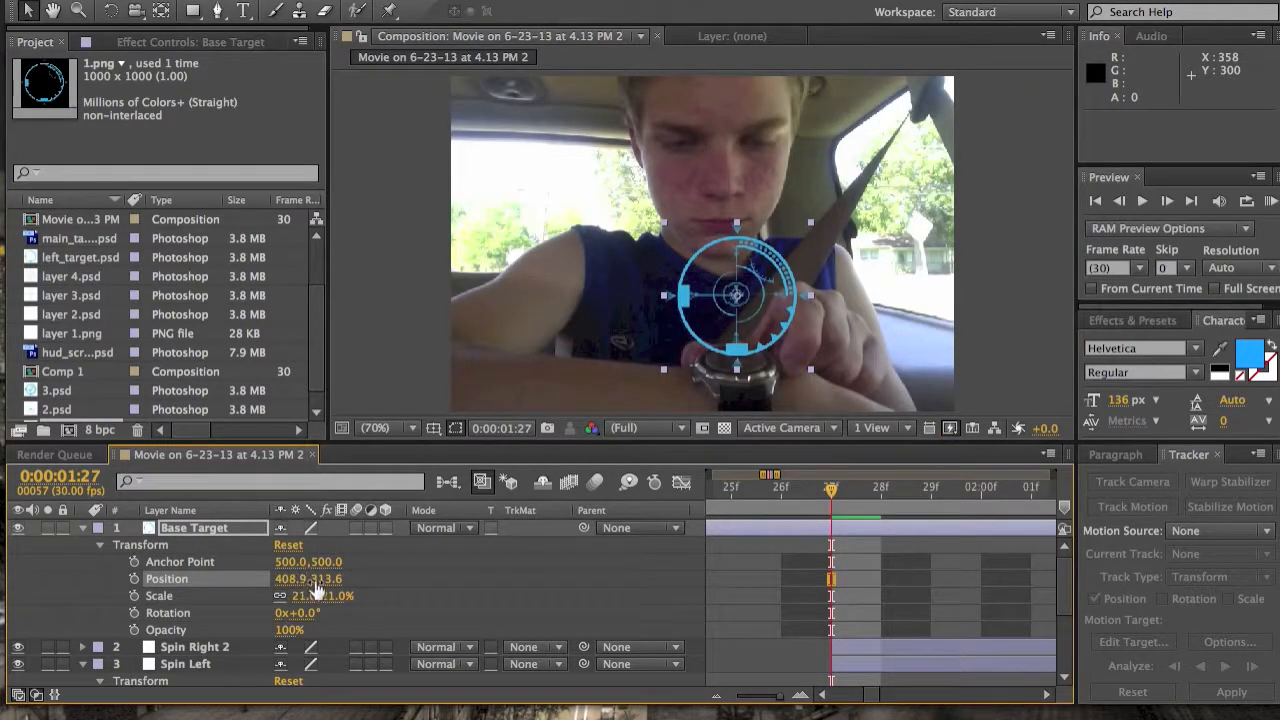
{"action": "left_click_drag", "start_coordinate": [325, 581], "coordinate": [322, 576]}
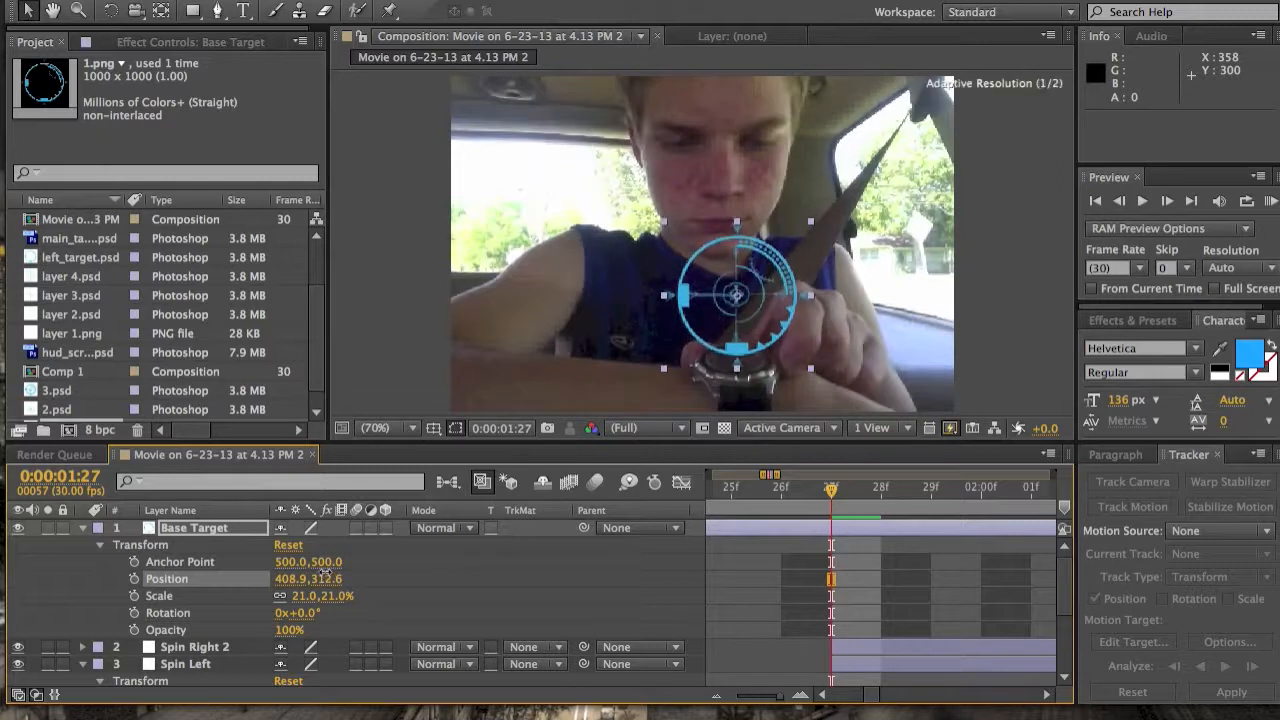
Move Spin Right 2, Spin Left and Target 2 above the Base Target layer
{"action": "left_click", "coordinate": [82, 527]}
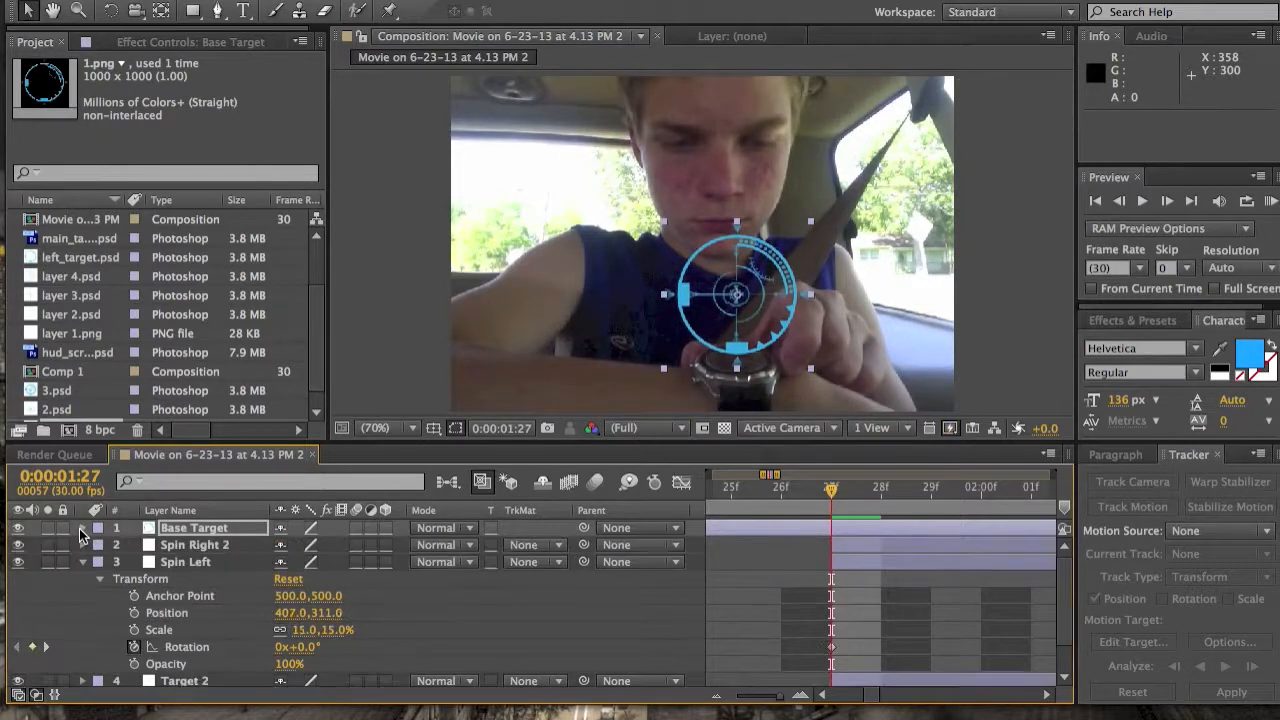
{"action": "left_click", "coordinate": [82, 562]}
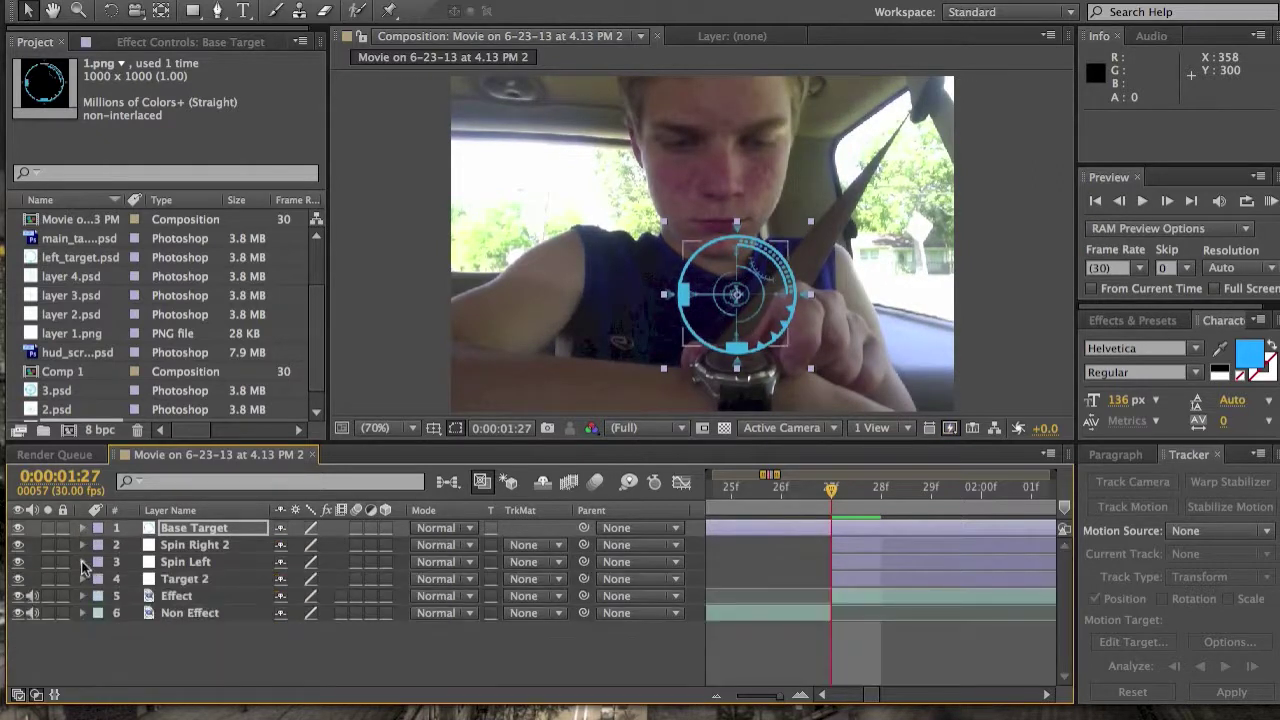
{"action": "left_click", "coordinate": [187, 580]}
{"action": "left_click", "coordinate": [185, 562], "text": "shift"}
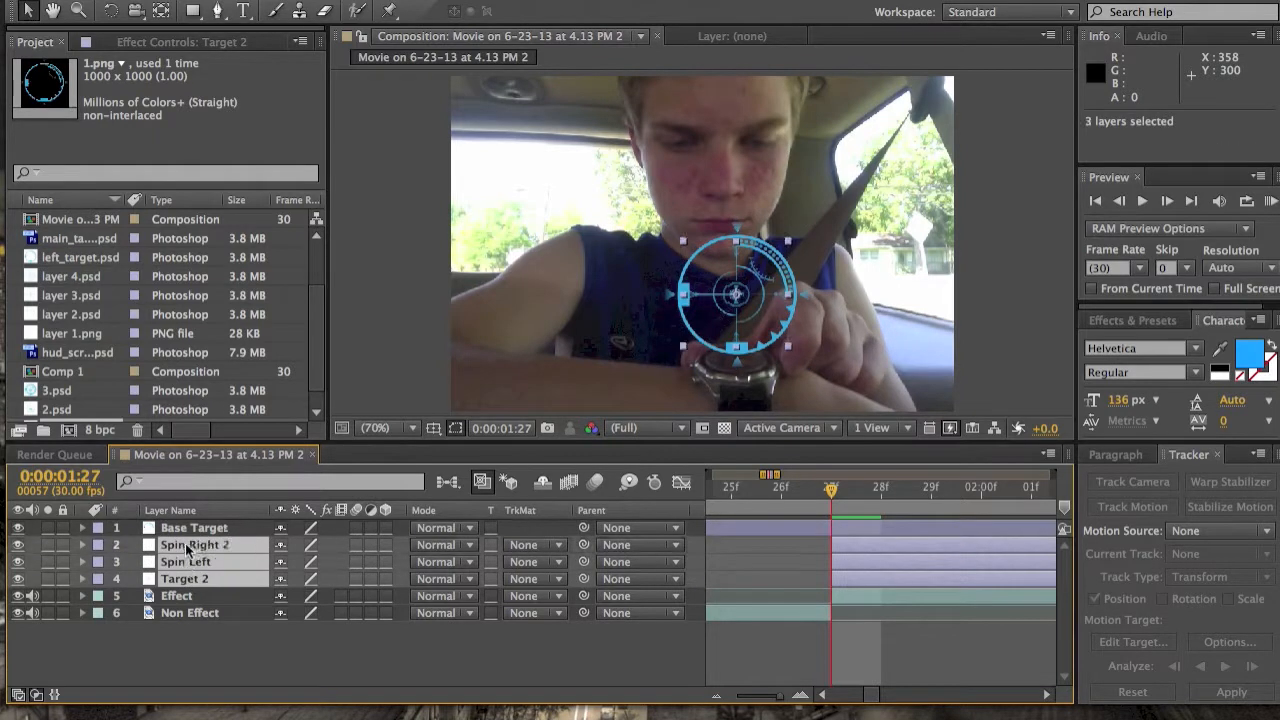
{"action": "left_click_drag", "start_coordinate": [190, 543], "coordinate": [202, 524]}
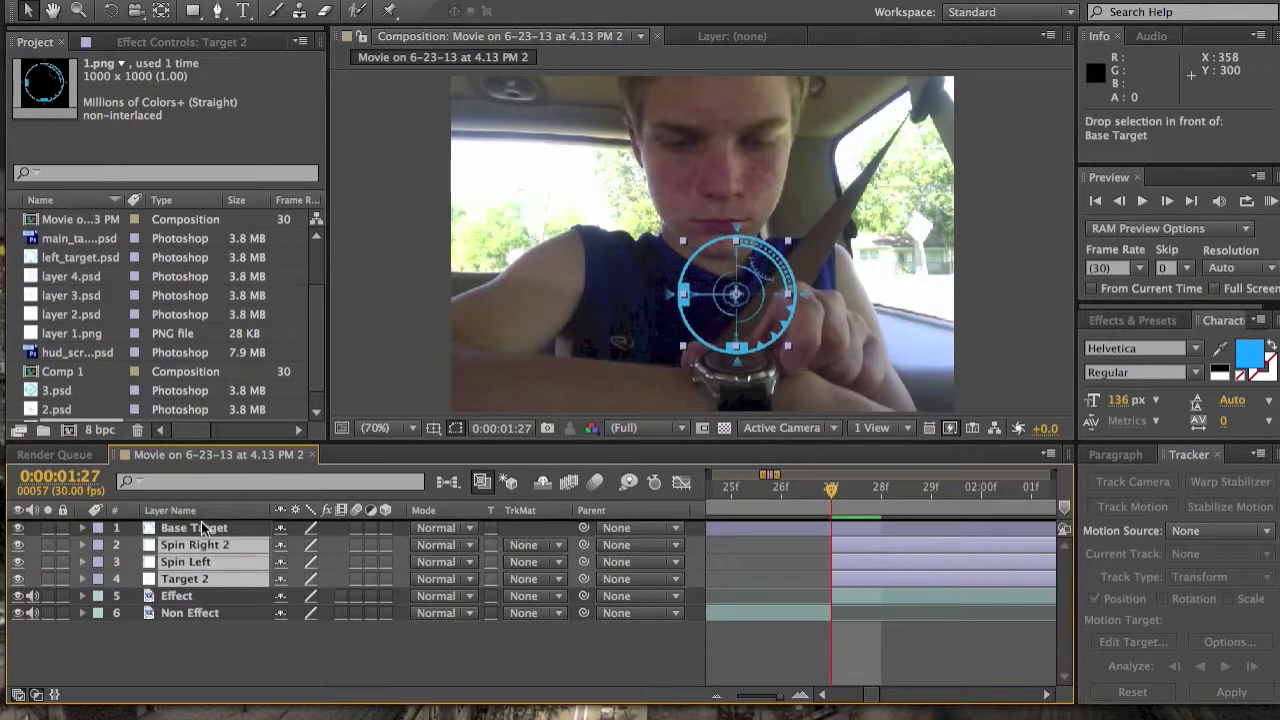
Split Base Target at 1:27 and delete its earlier piece, leaving Base Target 2
{"action": "left_click", "coordinate": [194, 579]}
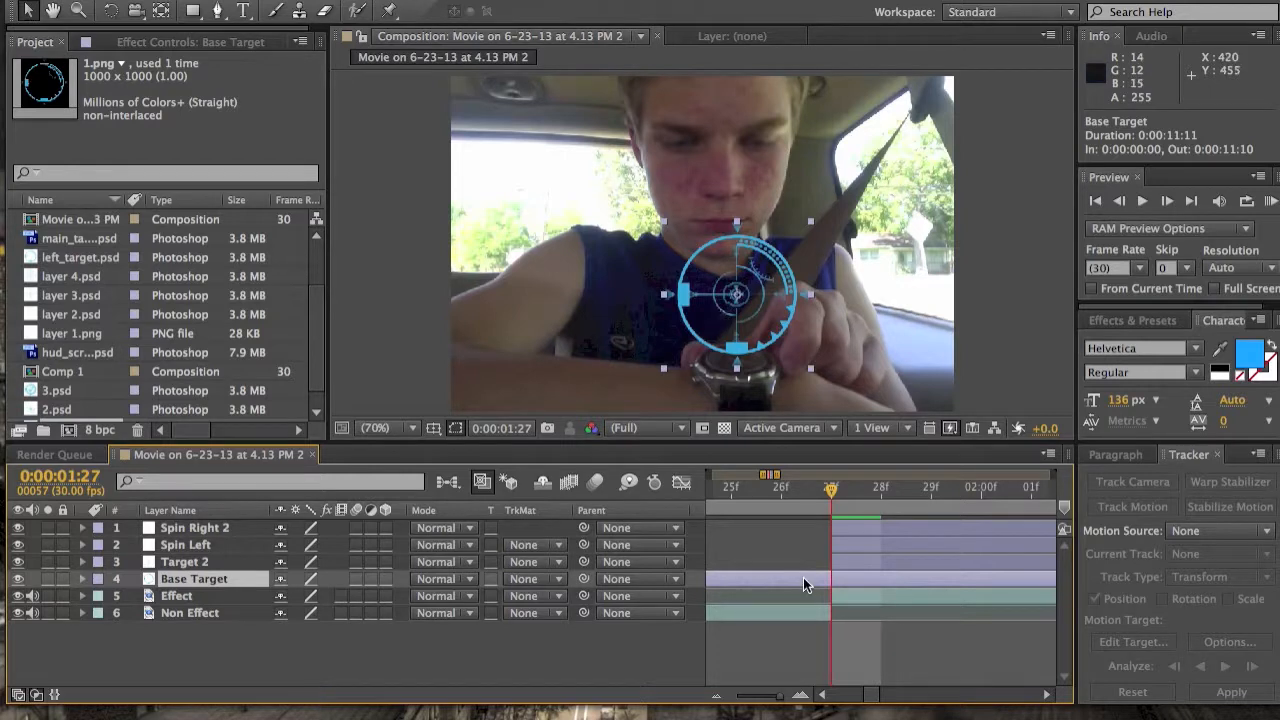
{"action": "key", "text": "ctrl+shift+d"}
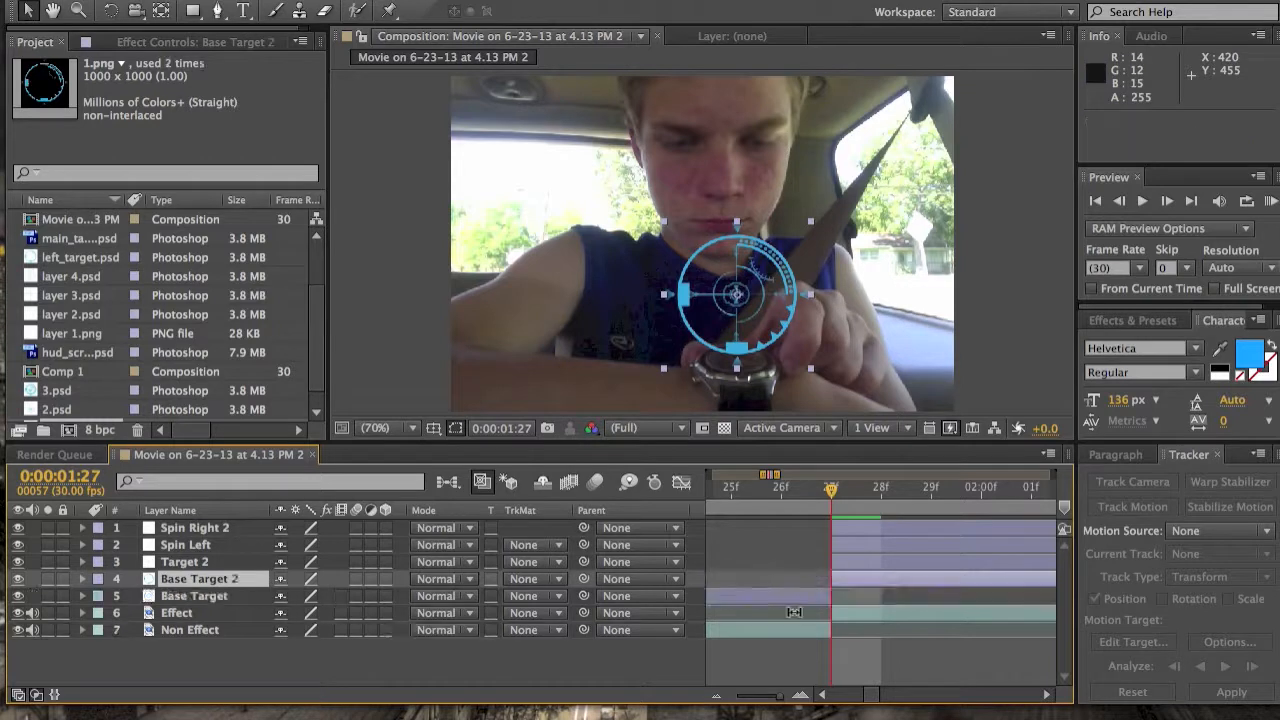
{"action": "key", "text": "Delete"}
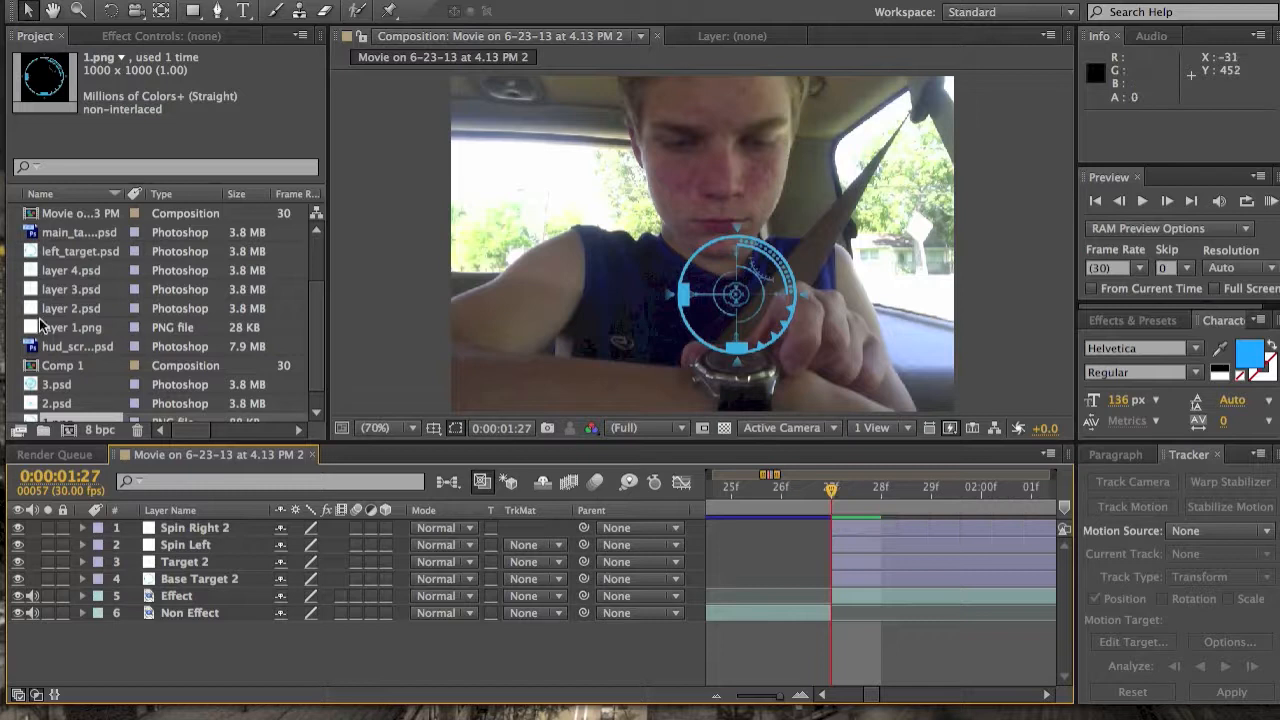
Add hud_screen.psd to the composition and set its blending mode to Screen
{"action": "left_click", "coordinate": [70, 346]}
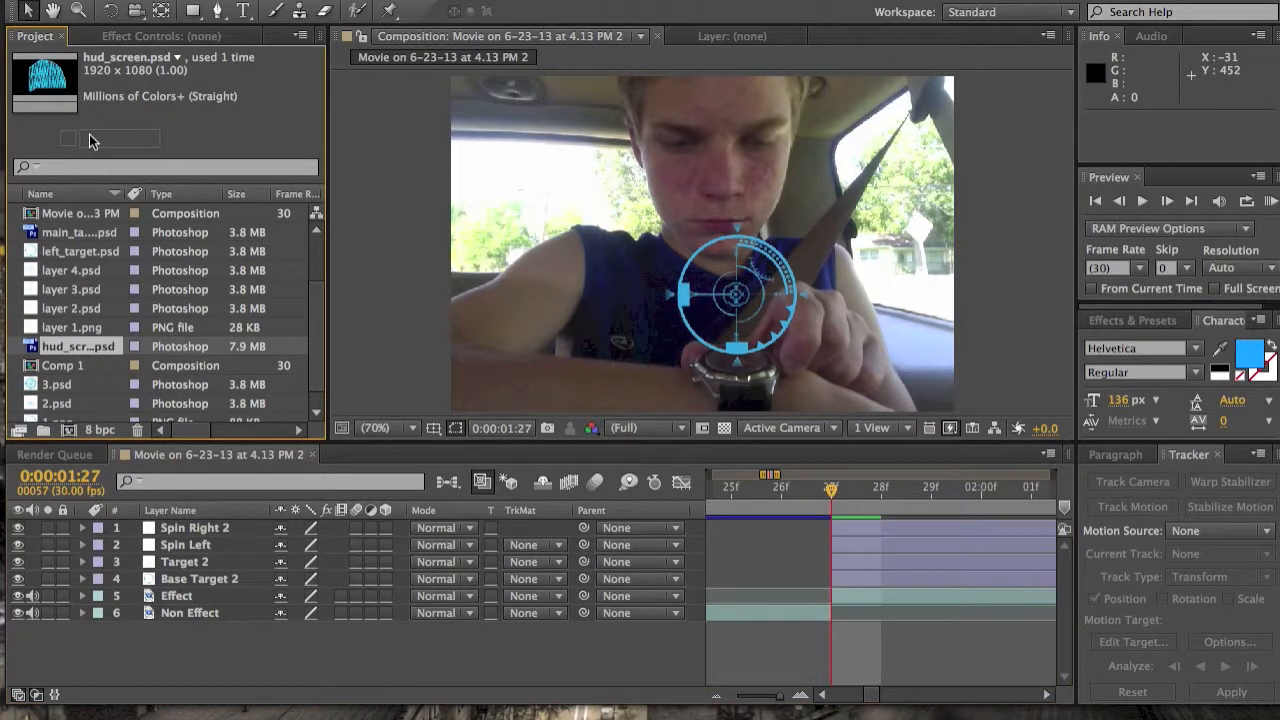
{"action": "left_click_drag", "start_coordinate": [70, 346], "coordinate": [727, 288]}
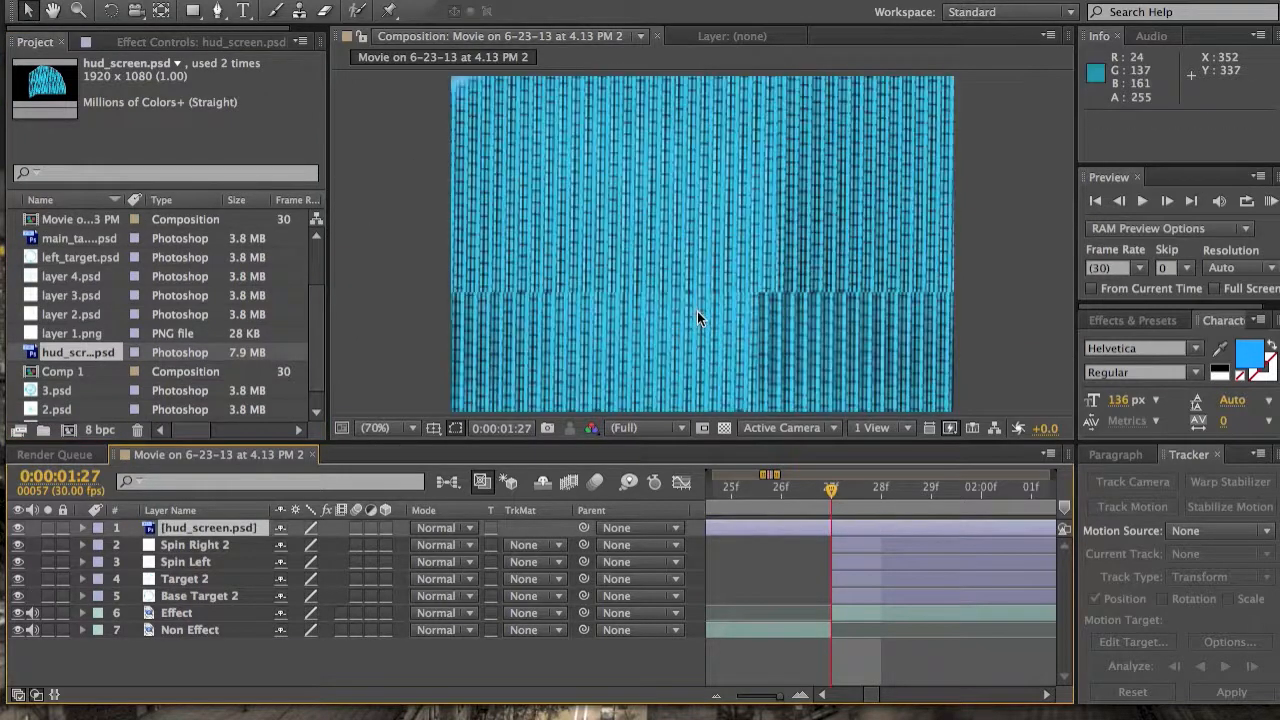
{"action": "left_click", "coordinate": [445, 527]}
{"action": "scroll", "coordinate": [480, 660], "scroll_direction": "down", "scroll_amount": 3}
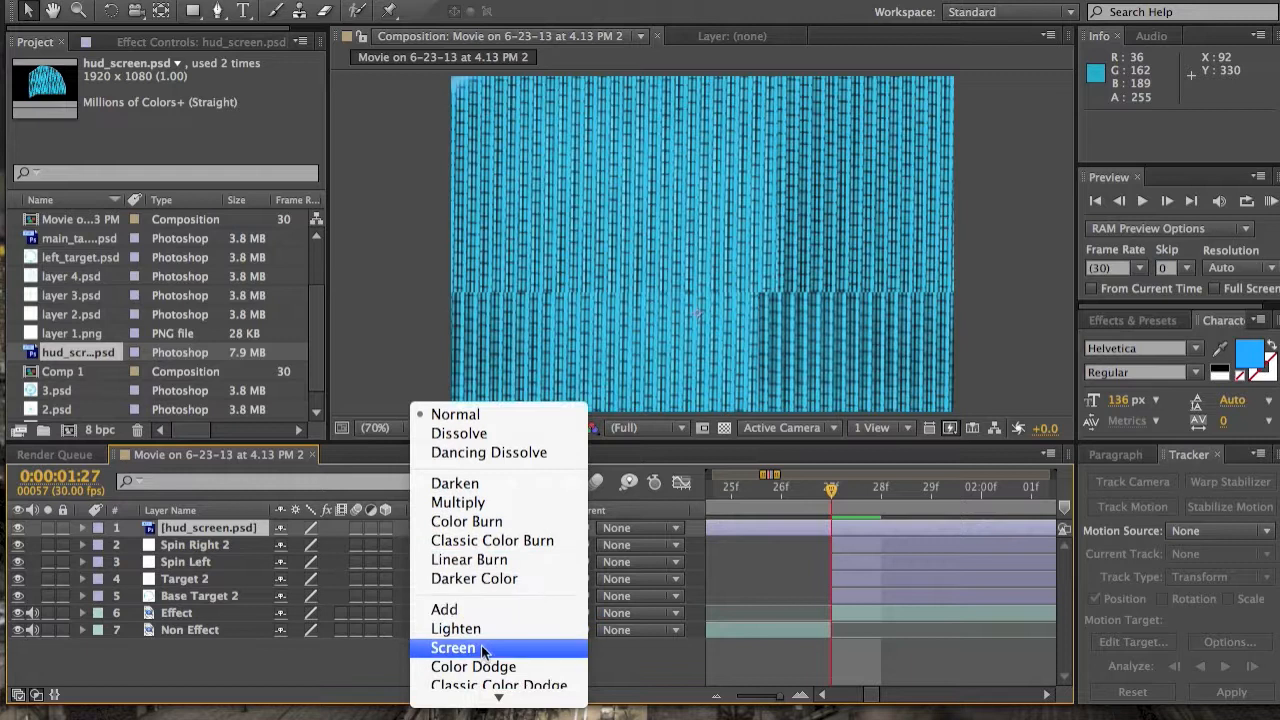
{"action": "left_click", "coordinate": [482, 648]}
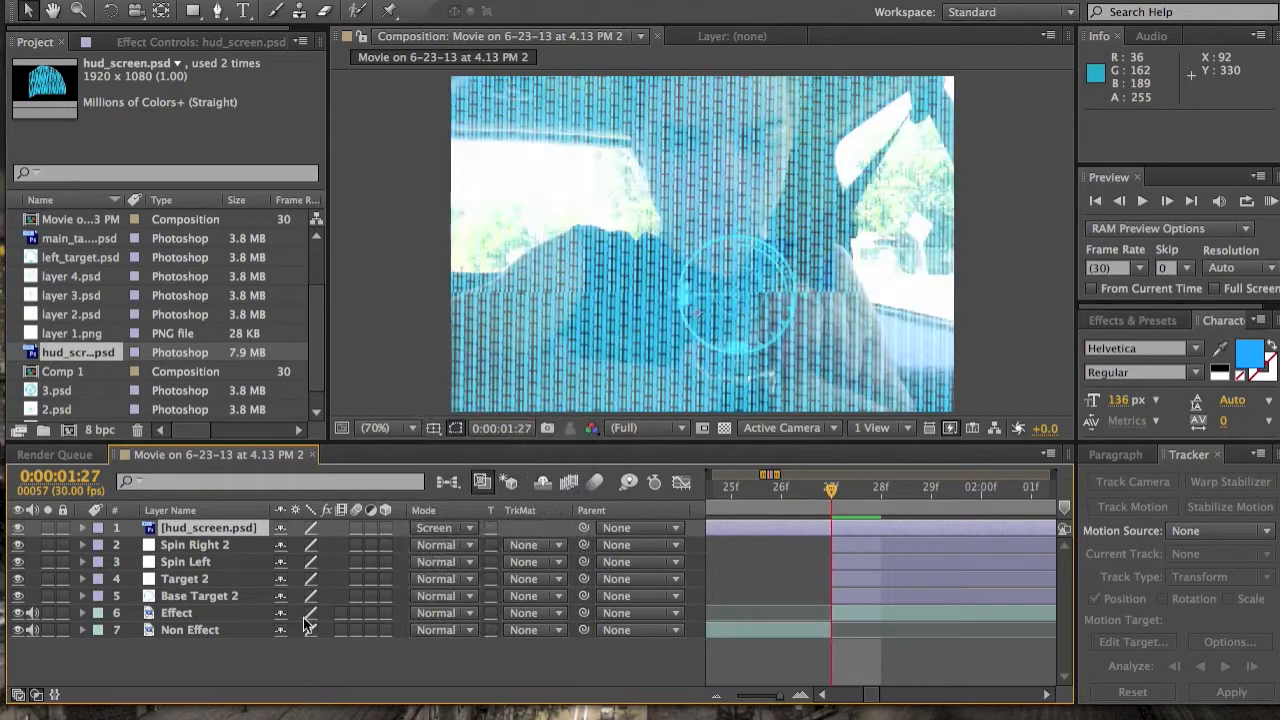
Scale the HUD to 27%, position it over the watch at 388.4, 322.1, and set opacity to 72%
{"action": "left_click", "coordinate": [84, 528]}
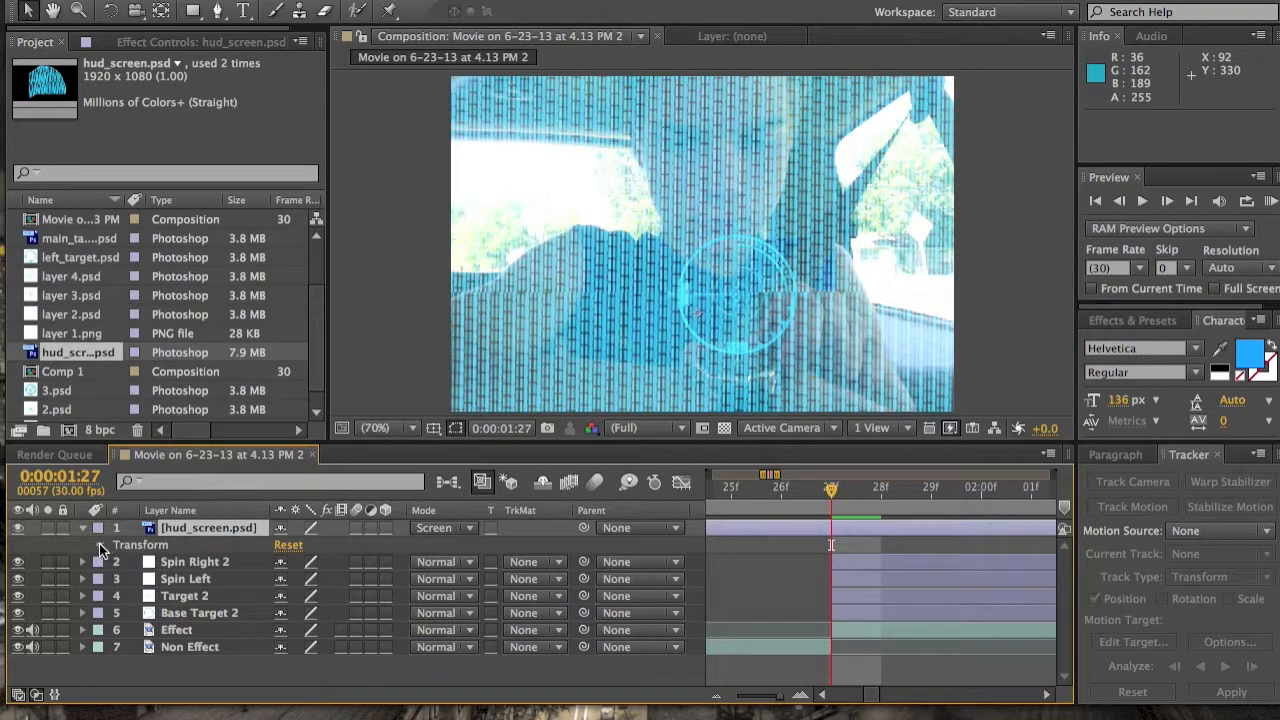
{"action": "left_click", "coordinate": [100, 547]}
{"action": "left_click_drag", "start_coordinate": [310, 597], "coordinate": [232, 597]}
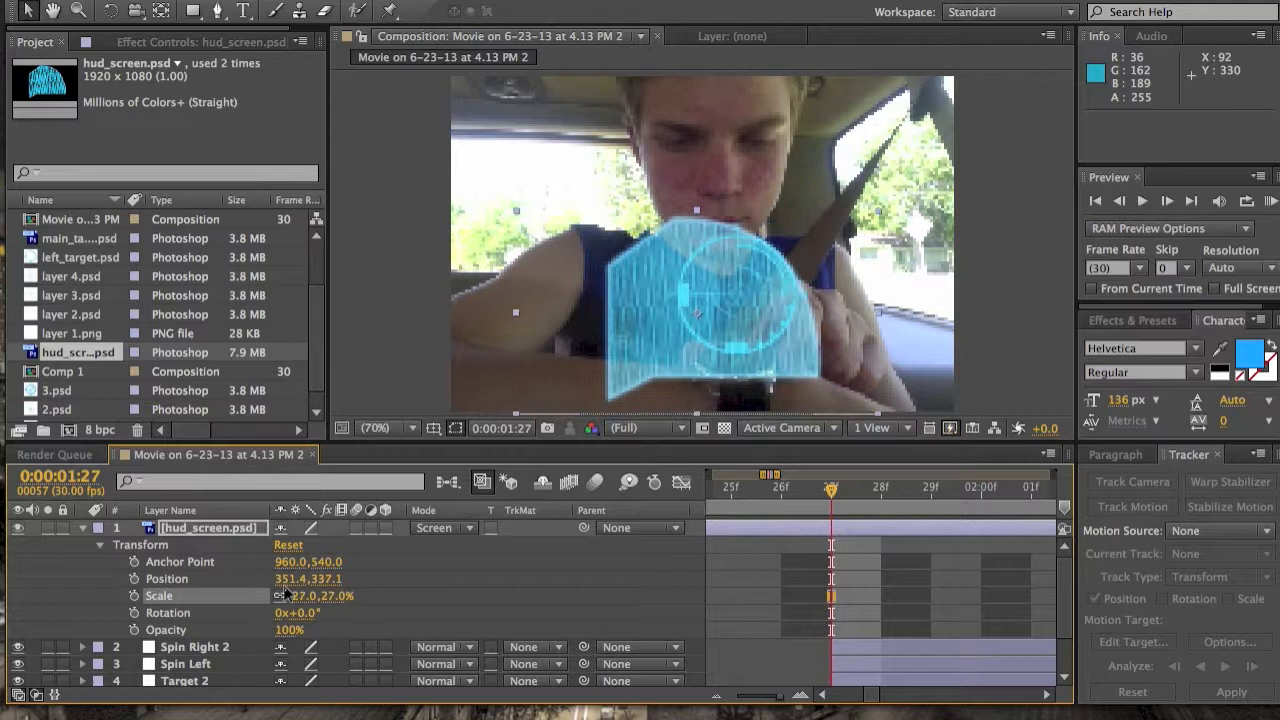
{"action": "mouse_move", "coordinate": [295, 579]}
{"action": "left_mouse_down"}
{"action": "mouse_move", "coordinate": [330, 580]}
{"action": "mouse_move", "coordinate": [308, 588]}
{"action": "left_mouse_up"}
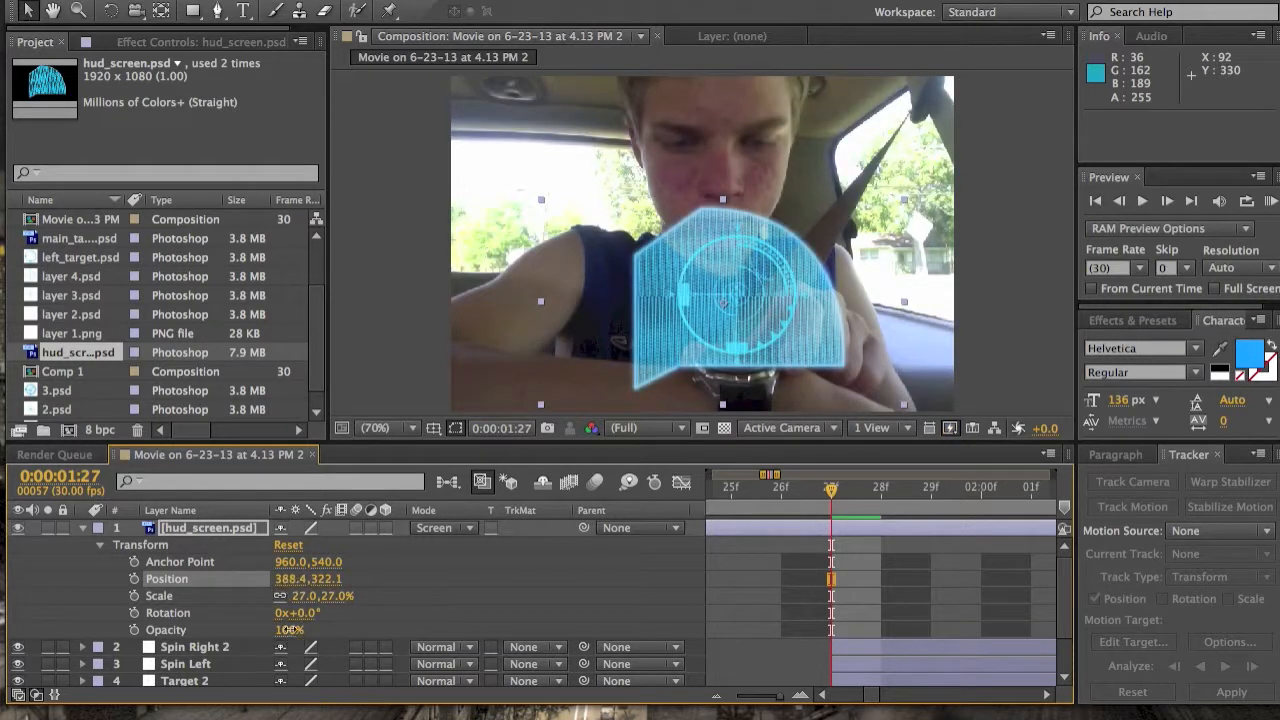
{"action": "left_click_drag", "start_coordinate": [290, 630], "coordinate": [264, 630]}
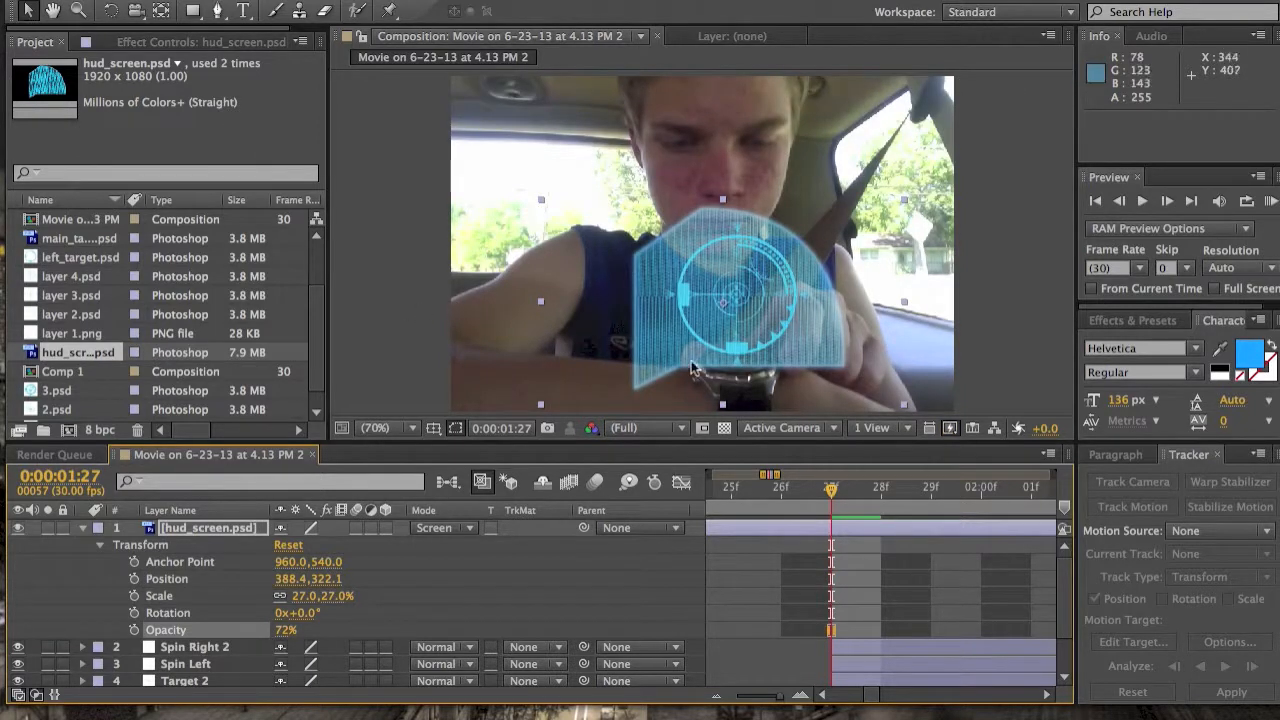
{"action": "key", "text": "g"}
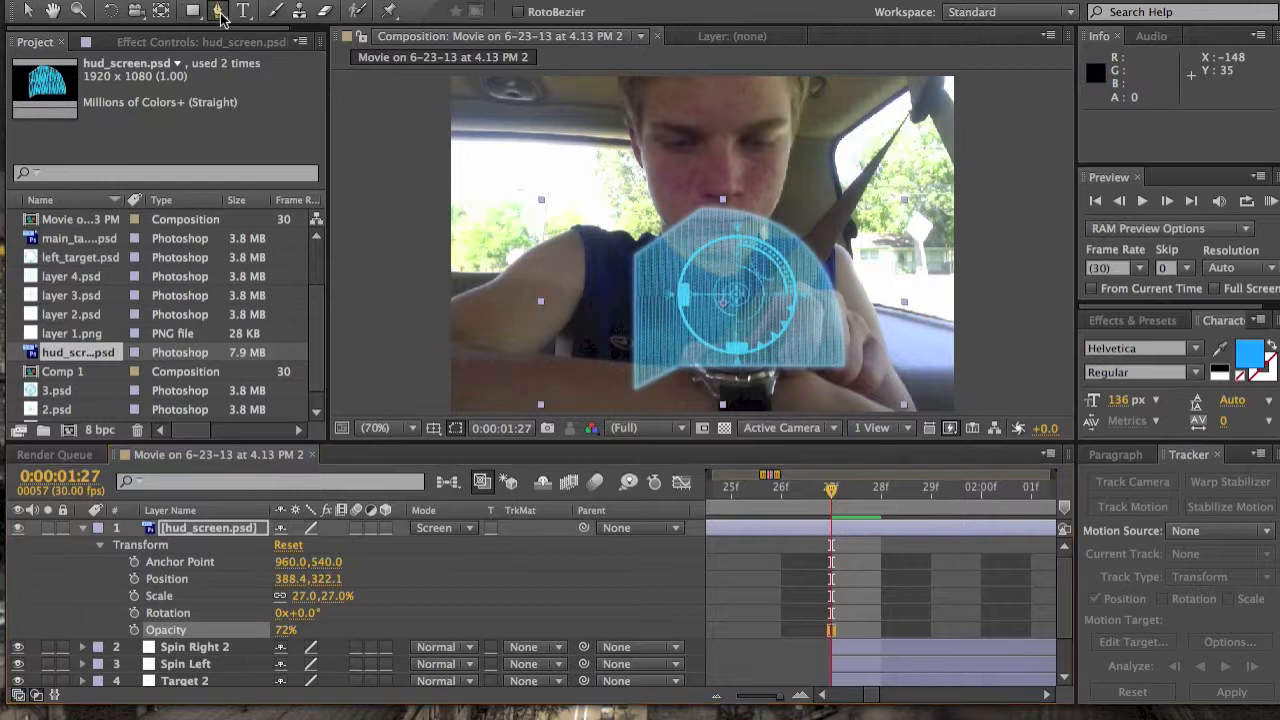
Draw a four-point pen mask near the wrist on the HUD layer and set it to Subtract
{"action": "left_click", "coordinate": [678, 372]}
{"action": "left_click", "coordinate": [614, 377]}
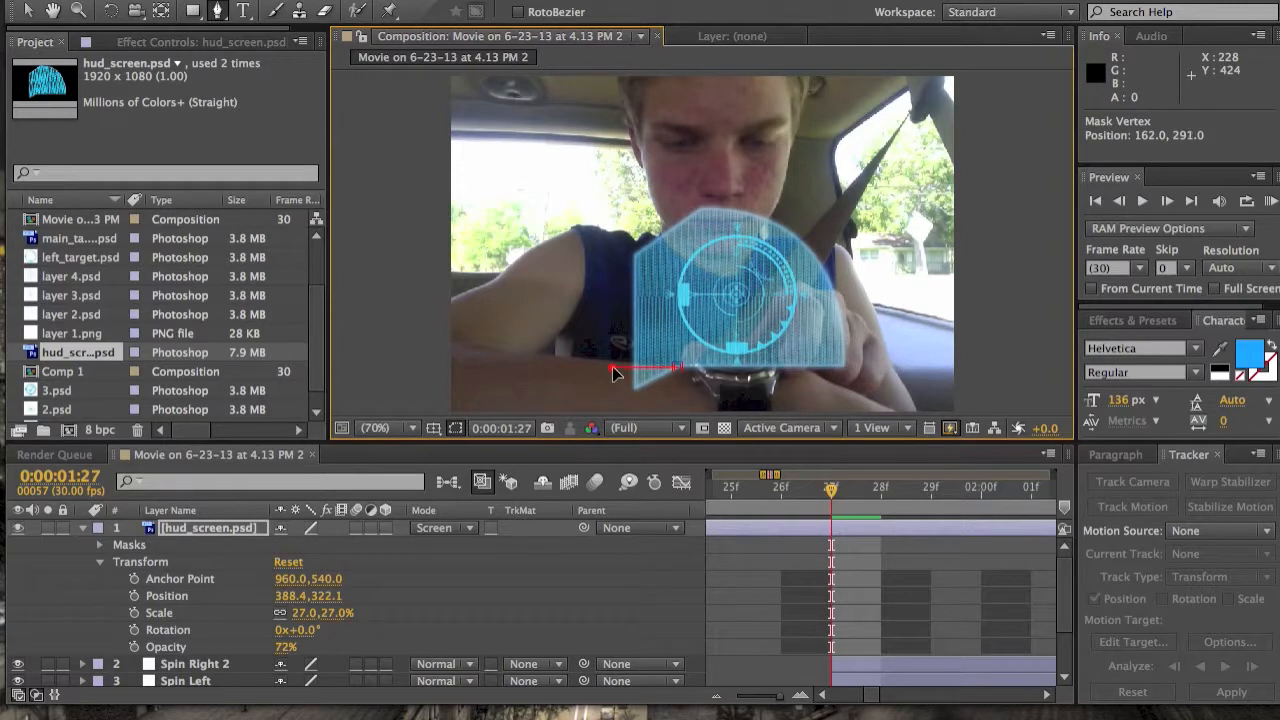
{"action": "left_click", "coordinate": [612, 398]}
{"action": "left_click", "coordinate": [686, 398]}
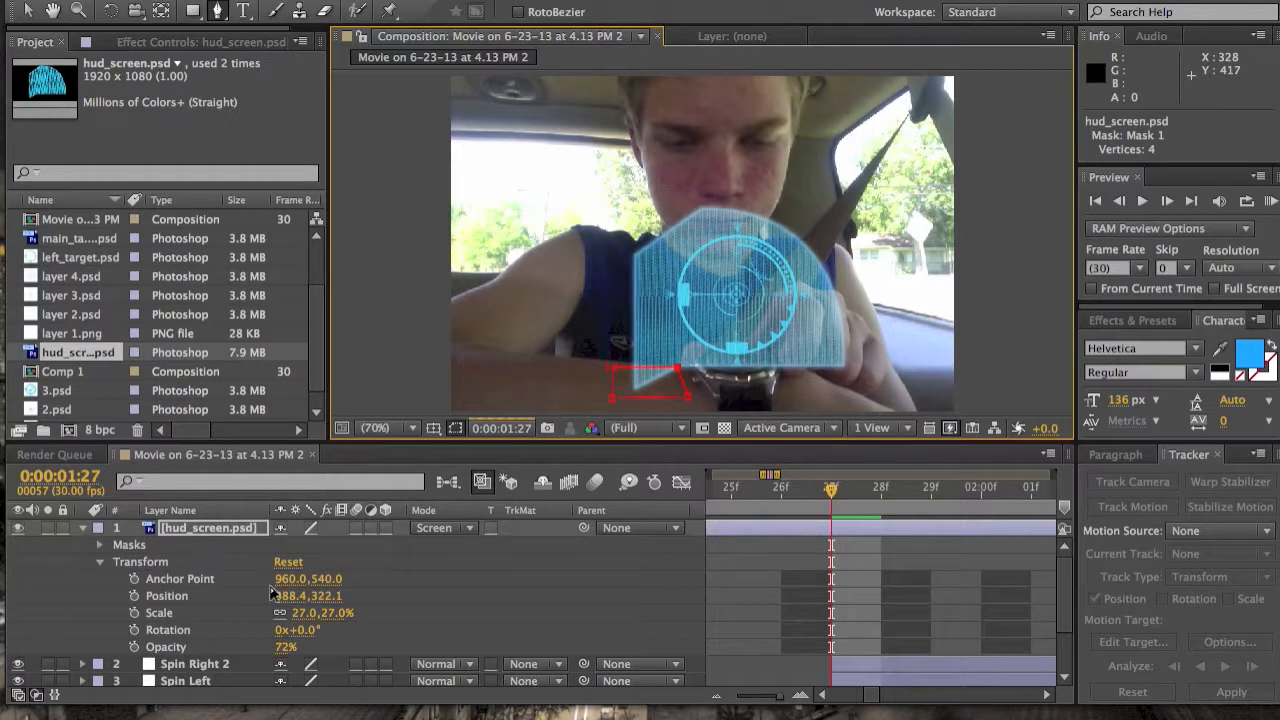
{"action": "left_click", "coordinate": [99, 546]}
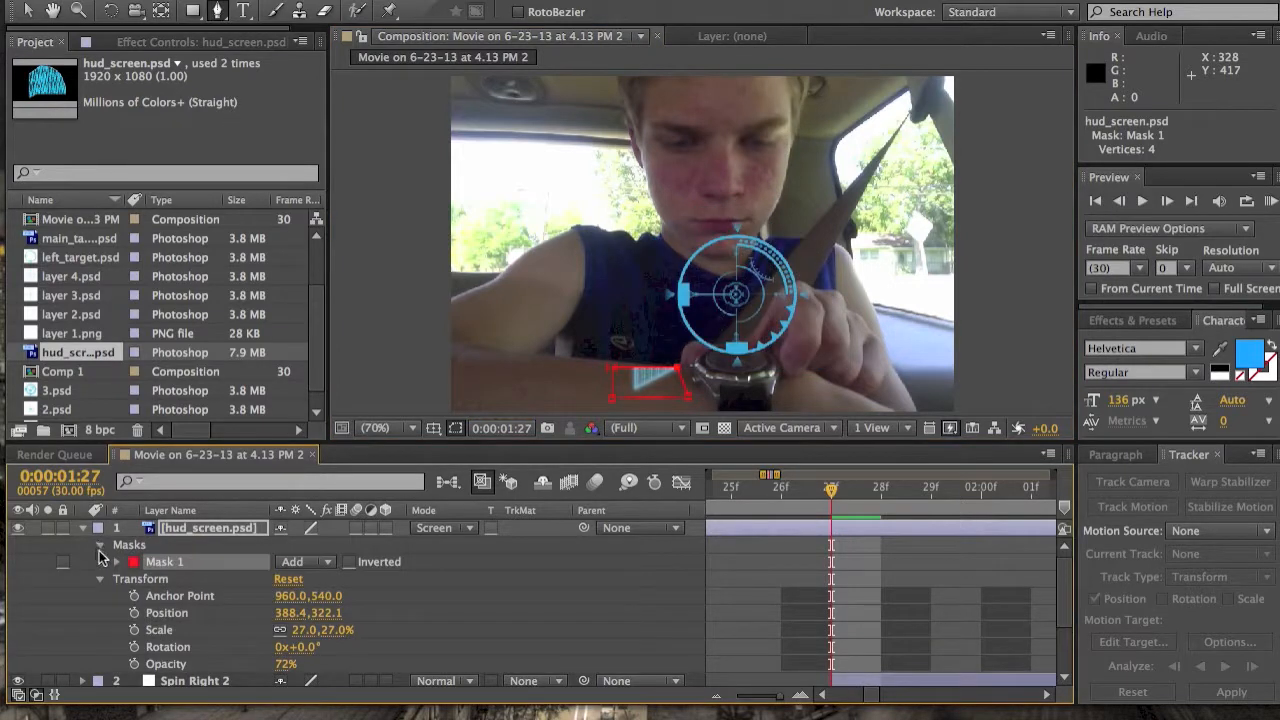
{"action": "left_click", "coordinate": [305, 561]}
{"action": "left_click", "coordinate": [325, 617]}
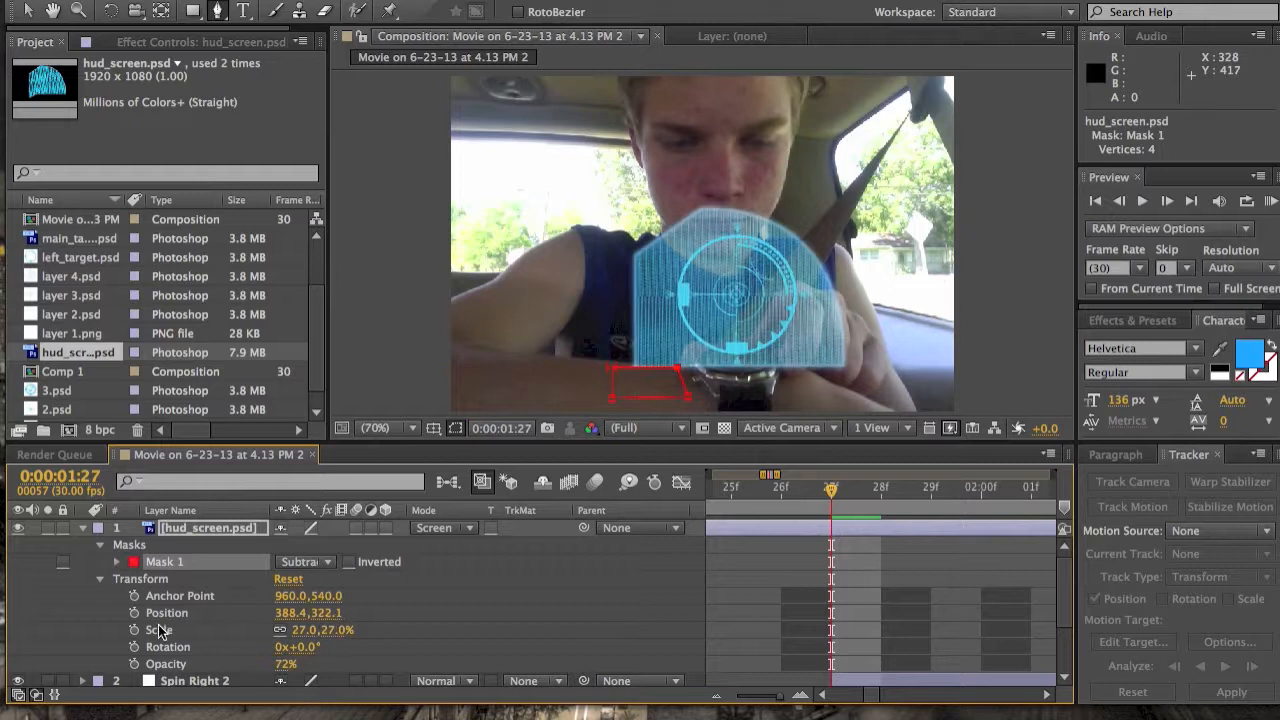
{"action": "scroll", "coordinate": [200, 655], "scroll_direction": "down", "scroll_amount": 3}
Set the mask's feather to 4 pixels
{"action": "left_click", "coordinate": [198, 677]}
{"action": "scroll", "coordinate": [251, 594], "scroll_direction": "up", "scroll_amount": 5}
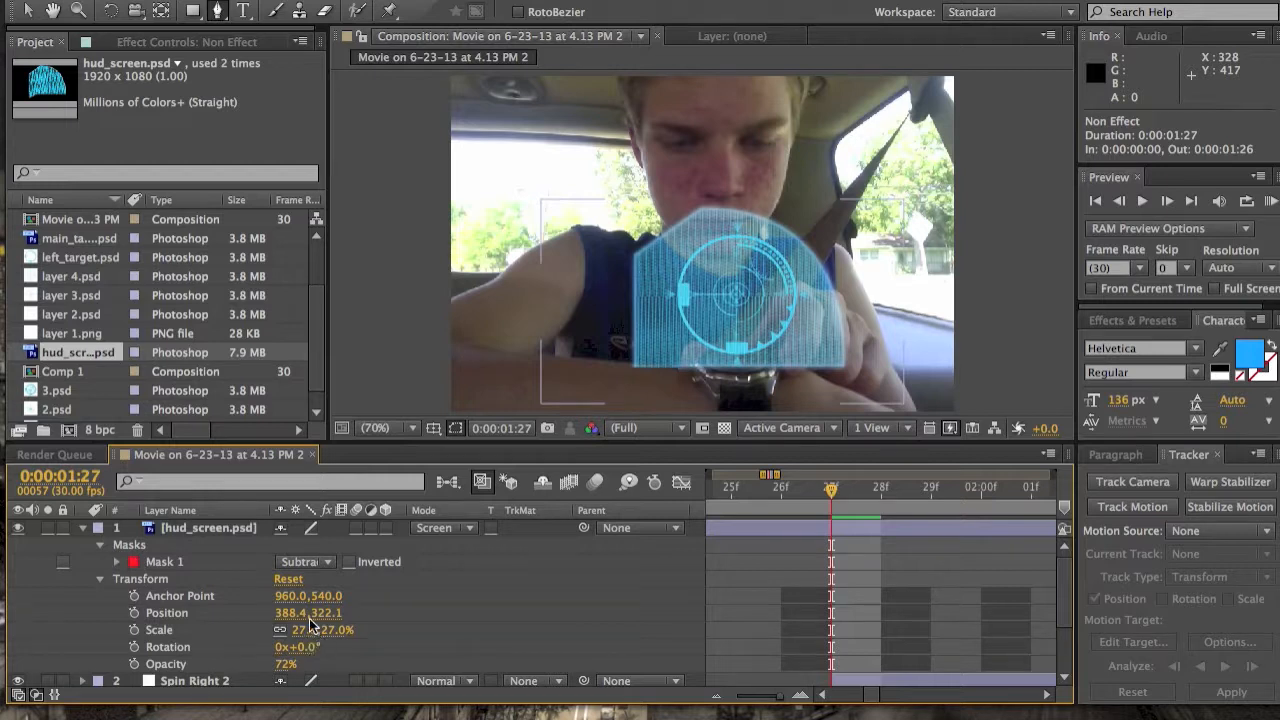
{"action": "left_click", "coordinate": [117, 562]}
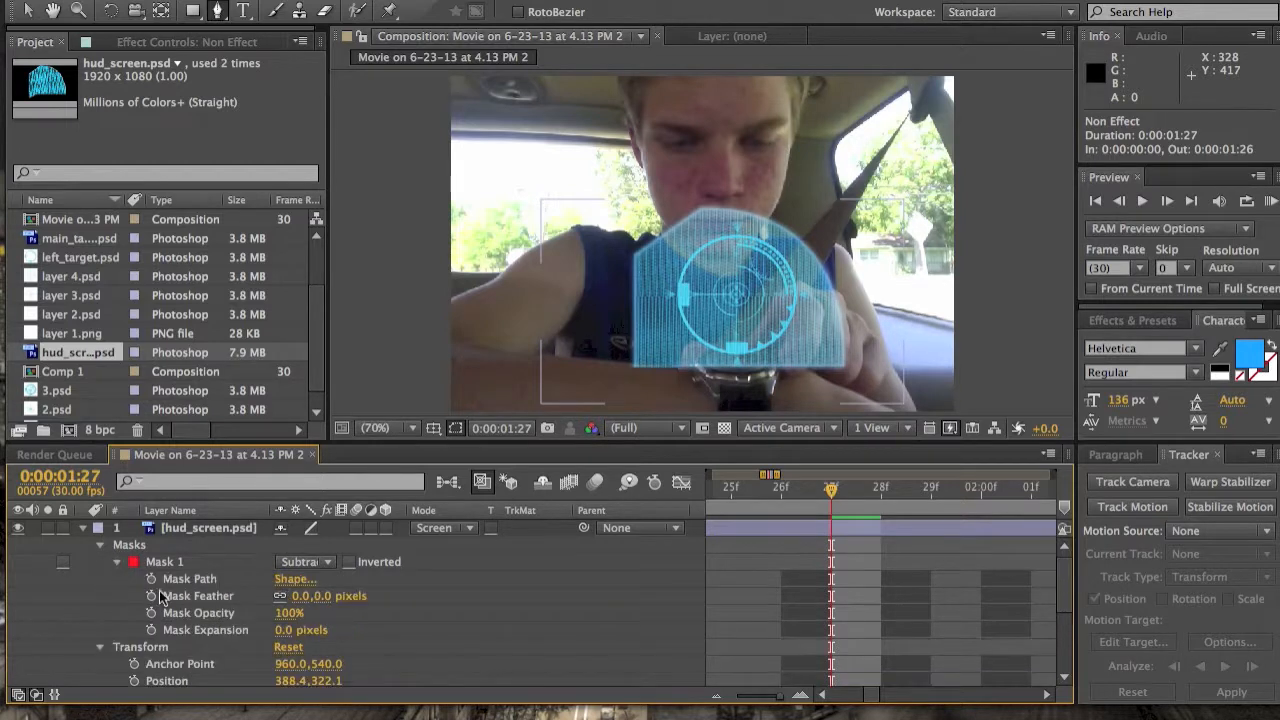
{"action": "left_click", "coordinate": [296, 596]}
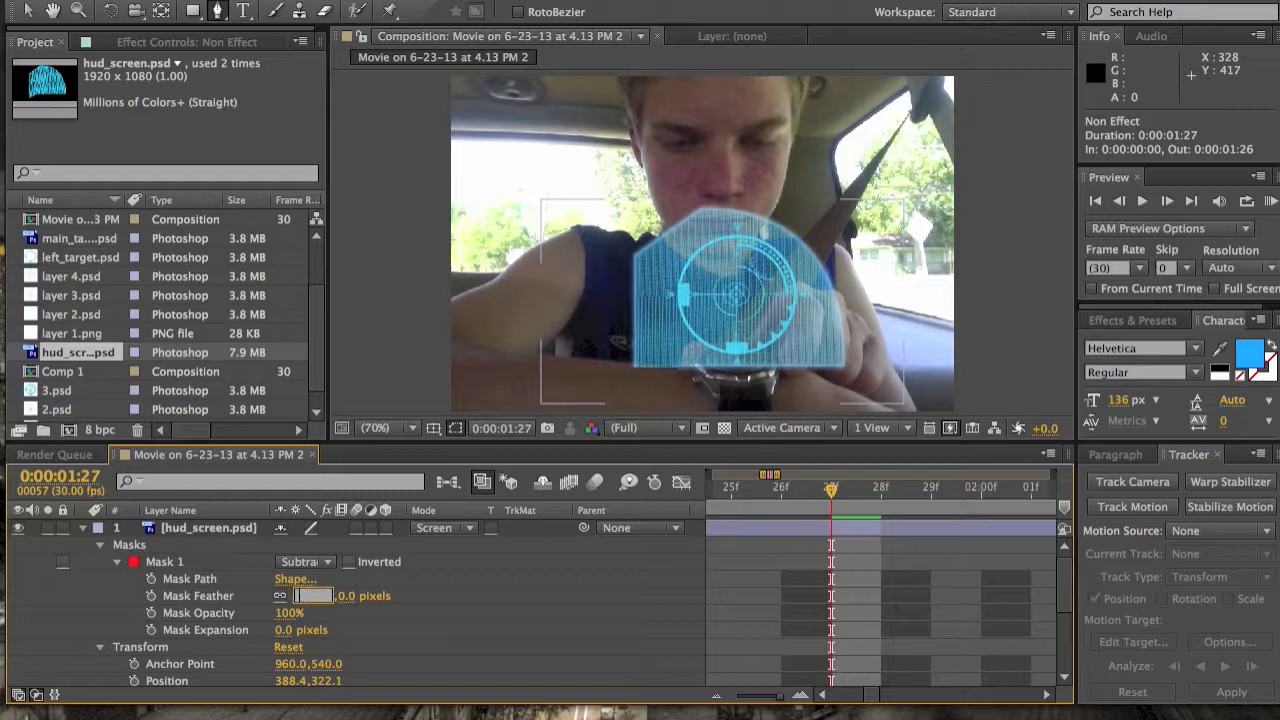
{"action": "type", "text": "4"}
{"action": "key", "text": "Return"}
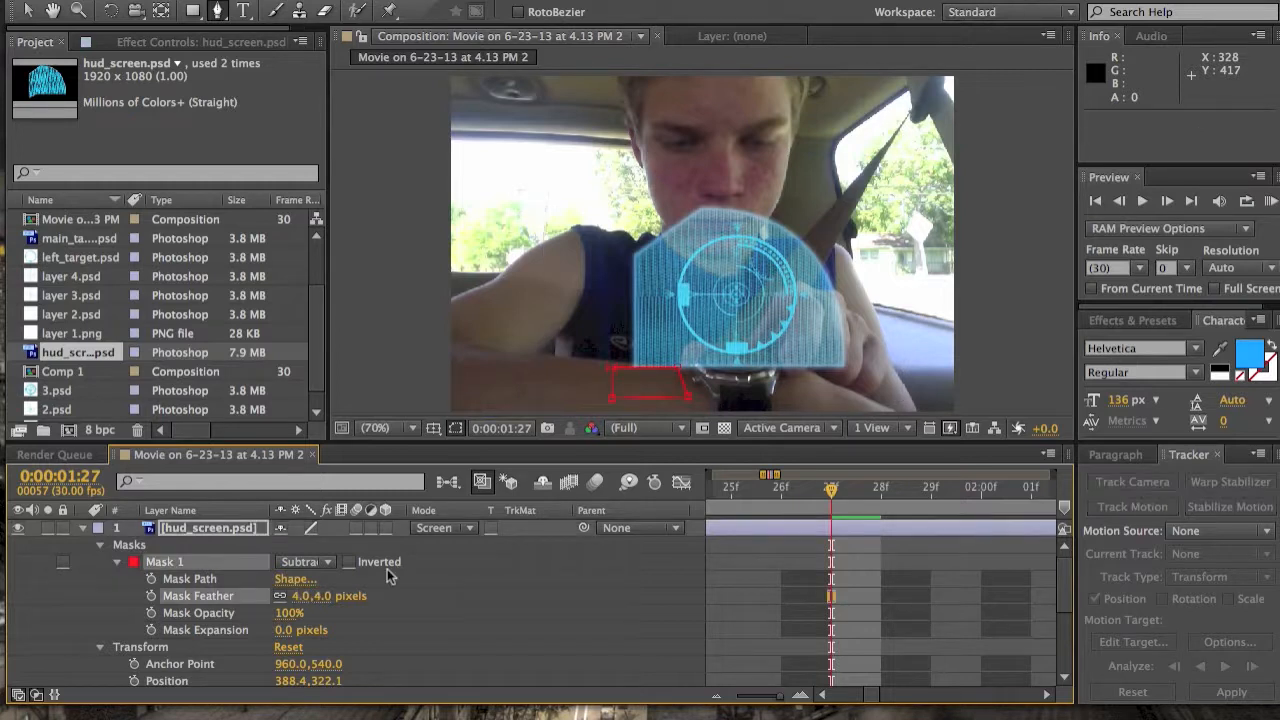
{"action": "scroll", "coordinate": [387, 569], "scroll_direction": "down", "scroll_amount": 5}
{"action": "scroll", "coordinate": [350, 584], "scroll_direction": "down", "scroll_amount": 3}
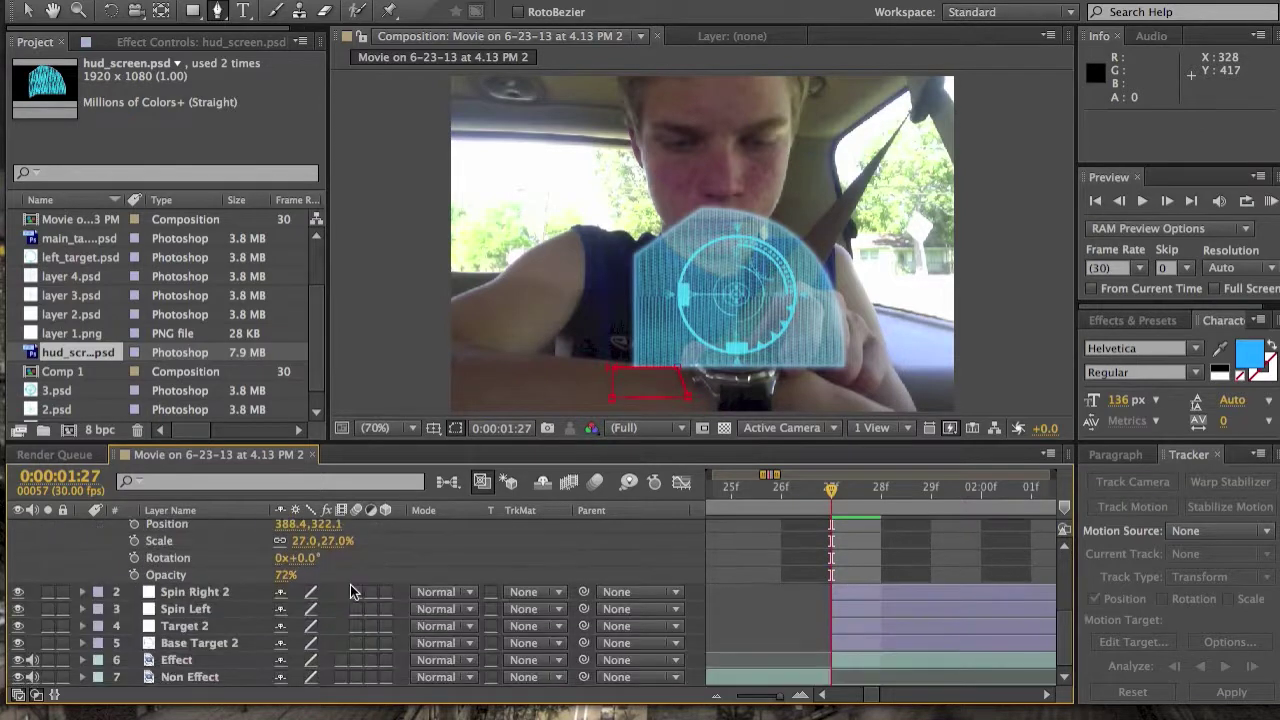
{"action": "left_click", "coordinate": [210, 677]}
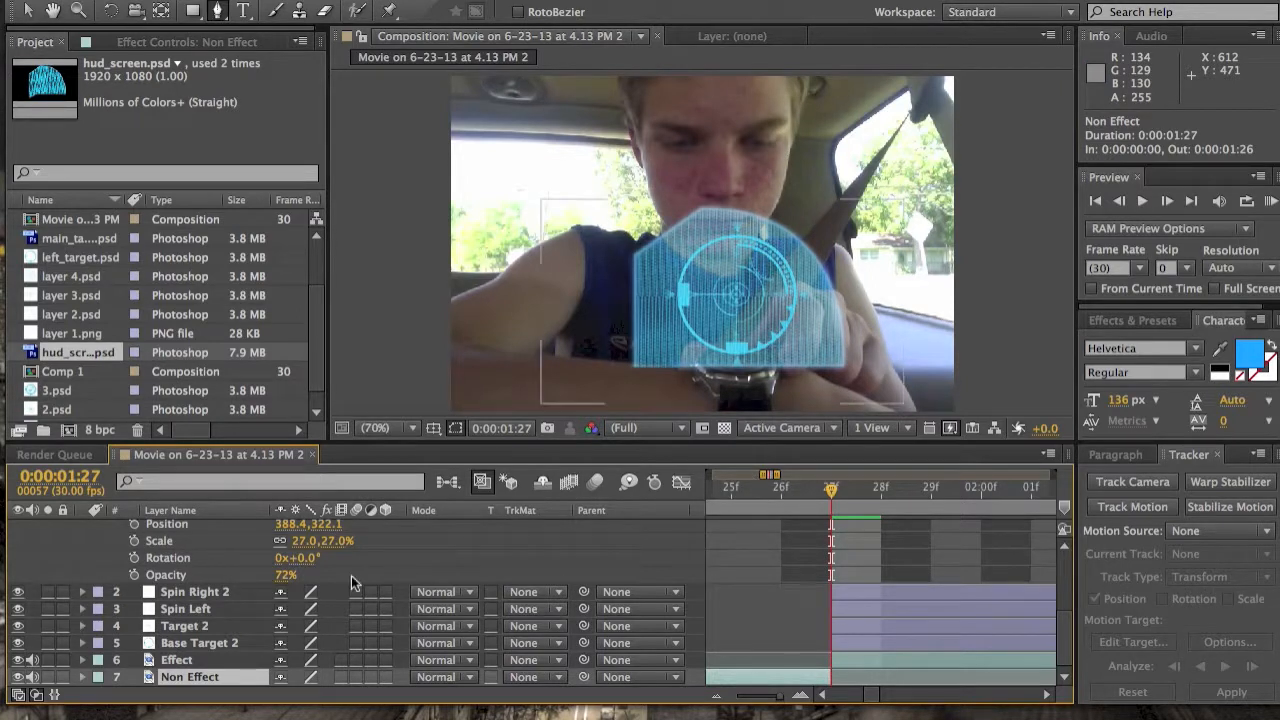
{"action": "scroll", "coordinate": [351, 575], "scroll_direction": "up", "scroll_amount": 5}
Trim the hud_screen layer's in-point to frame 1:27 with Alt+[
{"action": "left_click", "coordinate": [84, 527]}
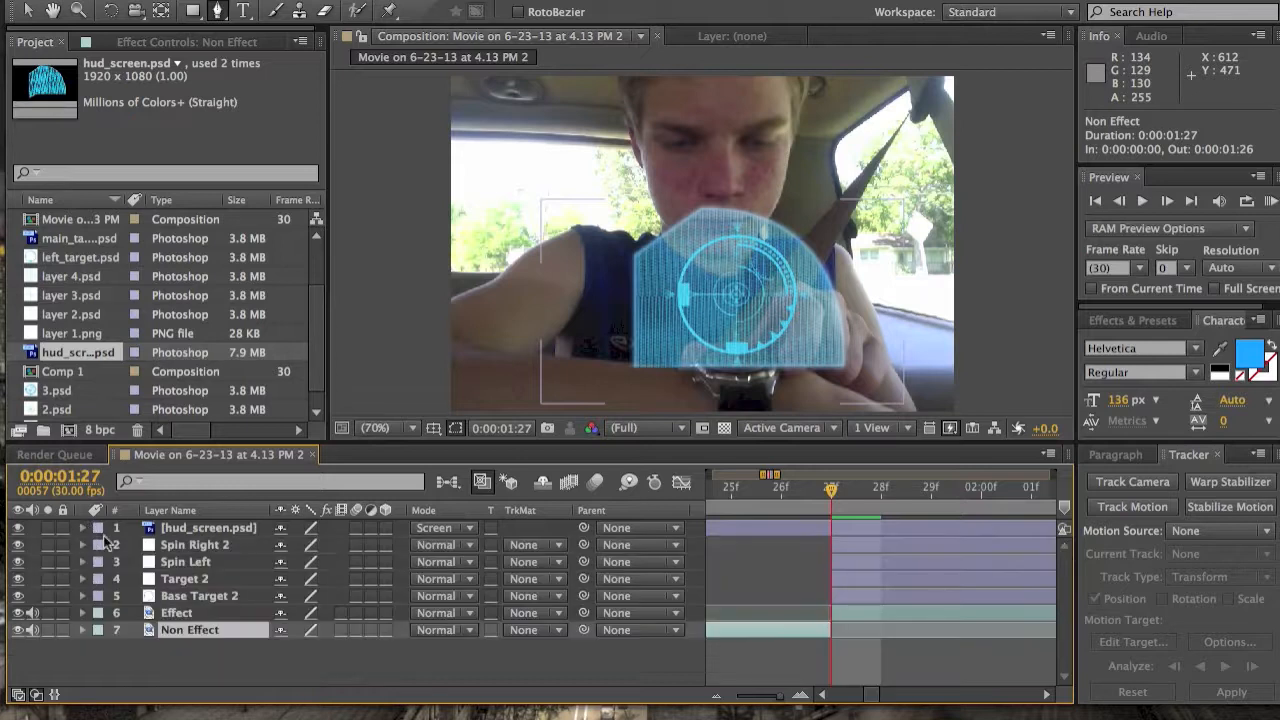
{"action": "left_click", "coordinate": [193, 641]}
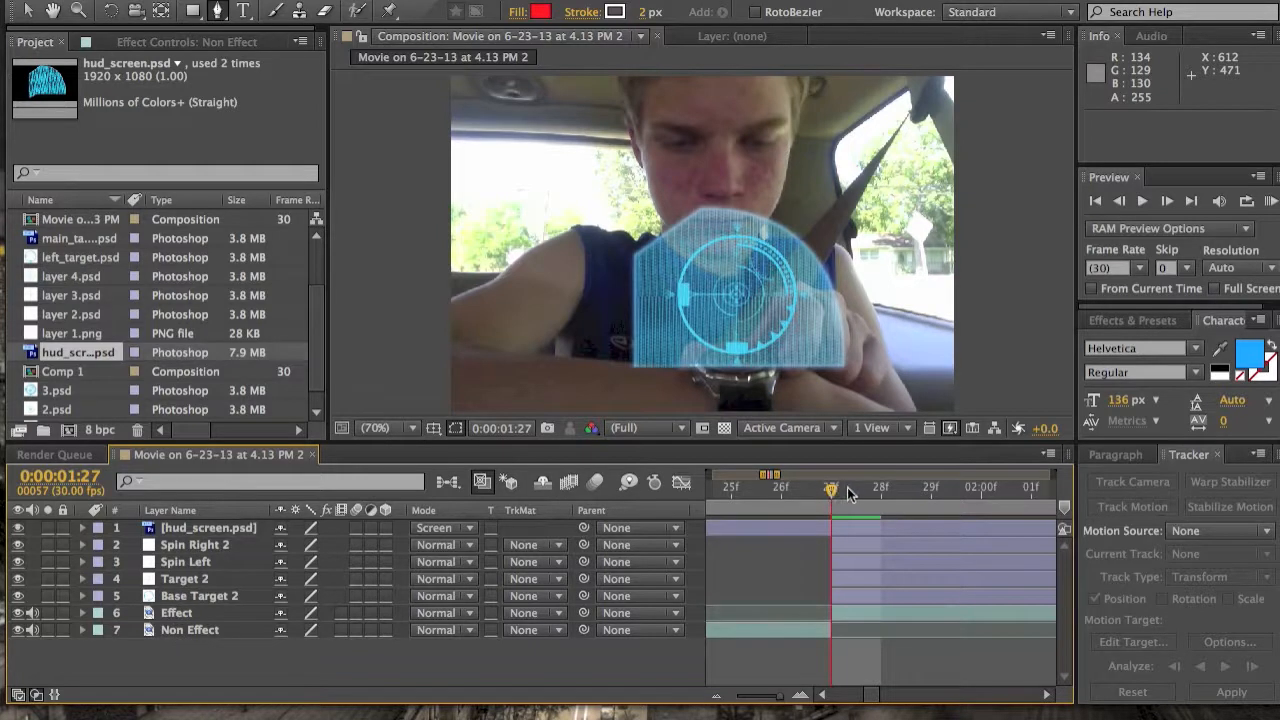
{"action": "left_click_drag", "start_coordinate": [831, 490], "coordinate": [878, 490]}
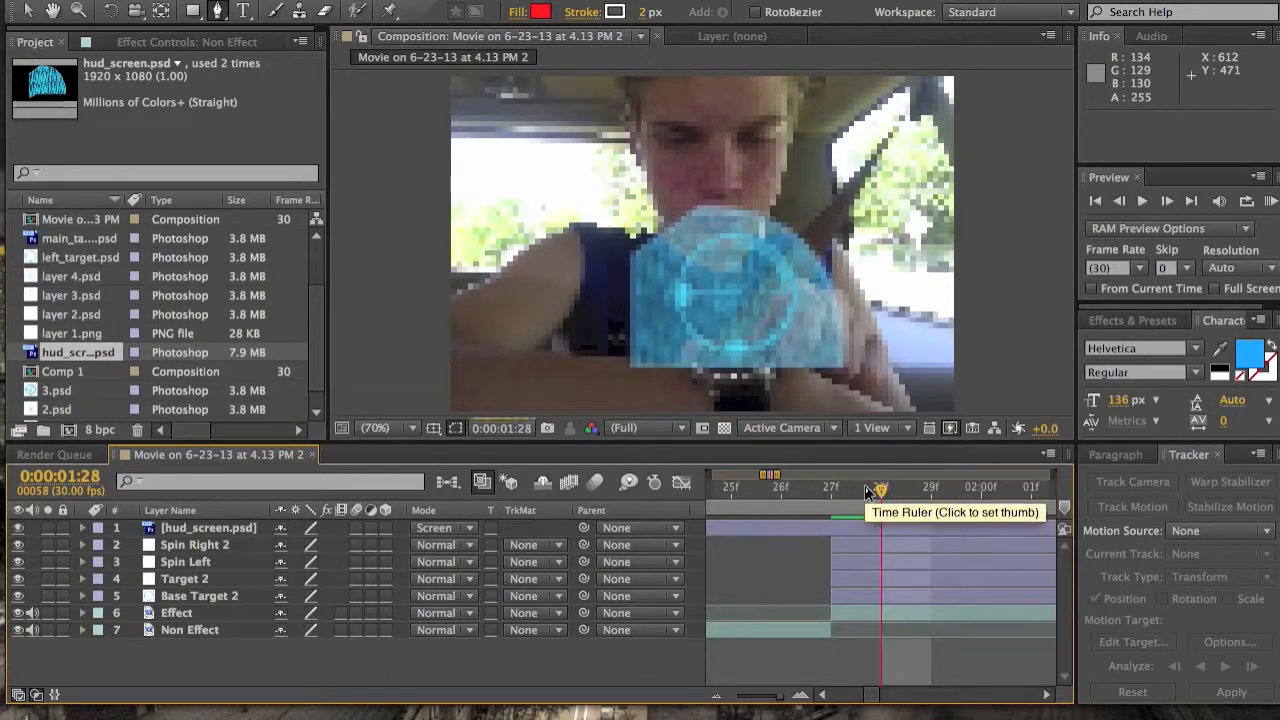
{"action": "left_click", "coordinate": [77, 296]}
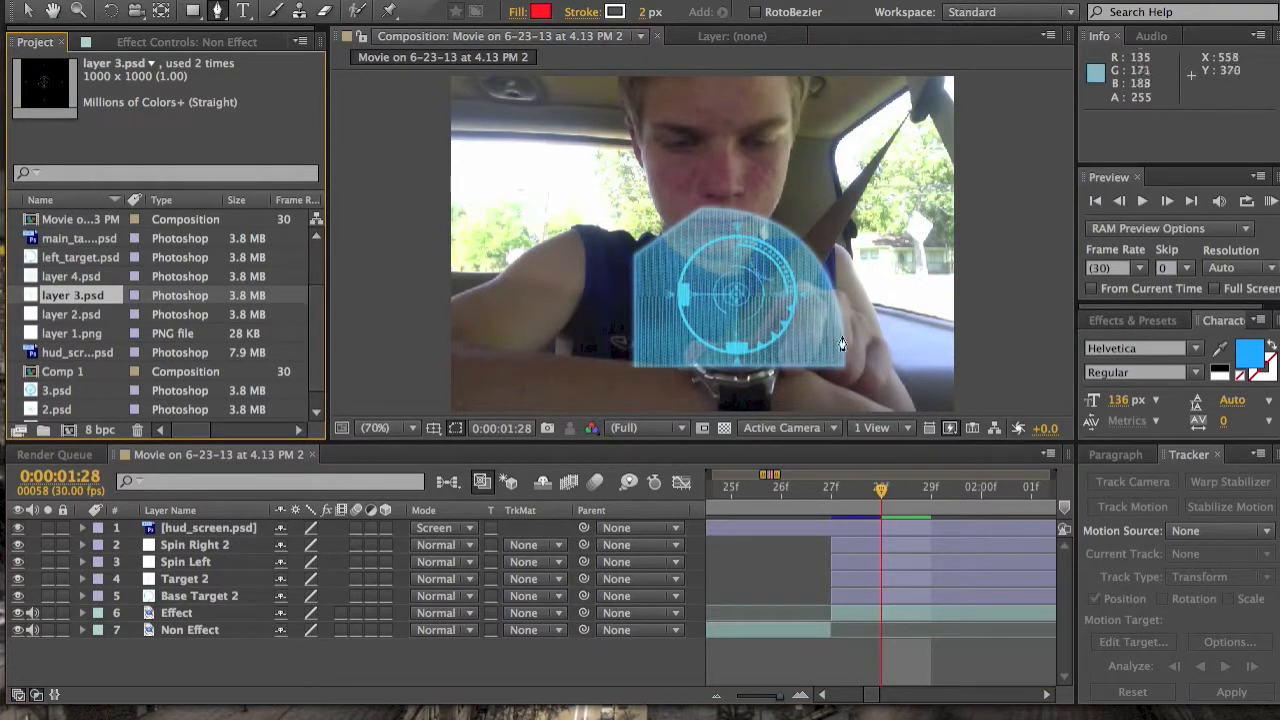
{"action": "left_click", "coordinate": [830, 488]}
{"action": "left_click", "coordinate": [785, 528]}
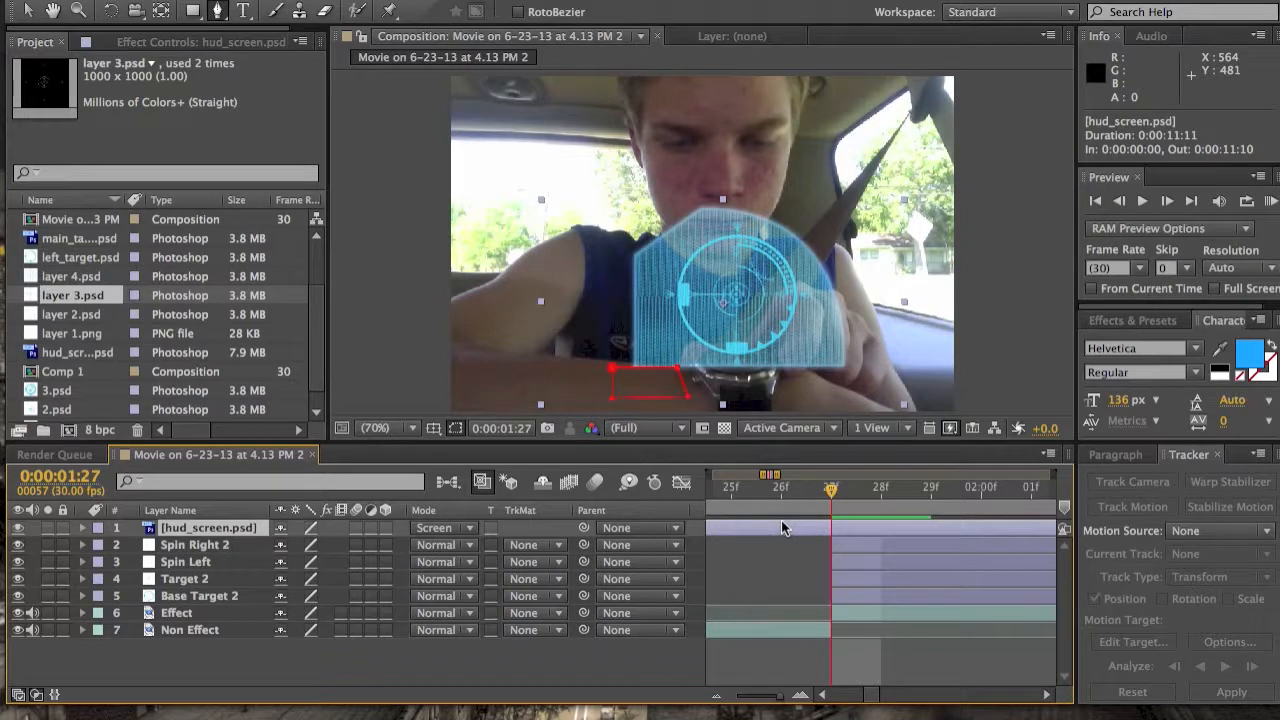
{"action": "key", "text": "alt+bracketleft"}
{"action": "key", "text": "F2"}
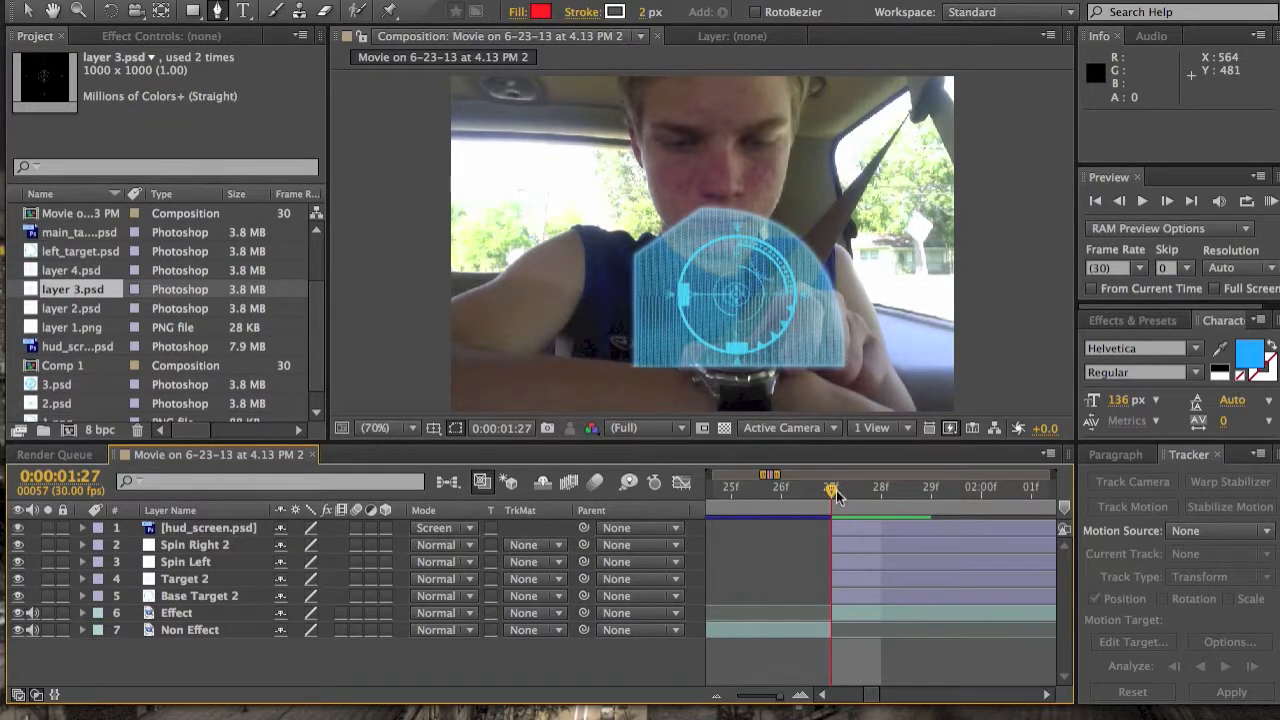
Select the HUD, Spin Right 2, Spin Left, Target 2 and Base Target 2 layers together
{"action": "left_click", "coordinate": [210, 612]}
{"action": "key", "text": "F2"}
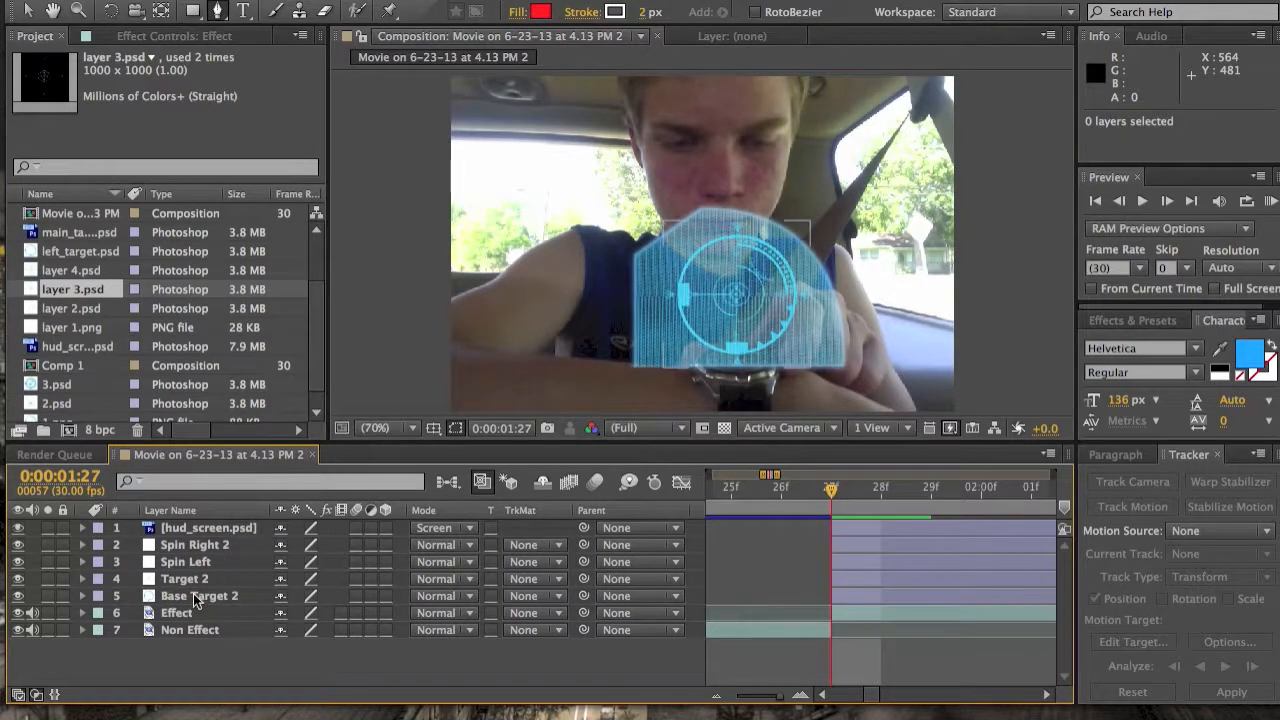
{"action": "left_click", "coordinate": [199, 596]}
{"action": "left_click", "coordinate": [186, 562], "text": "shift"}
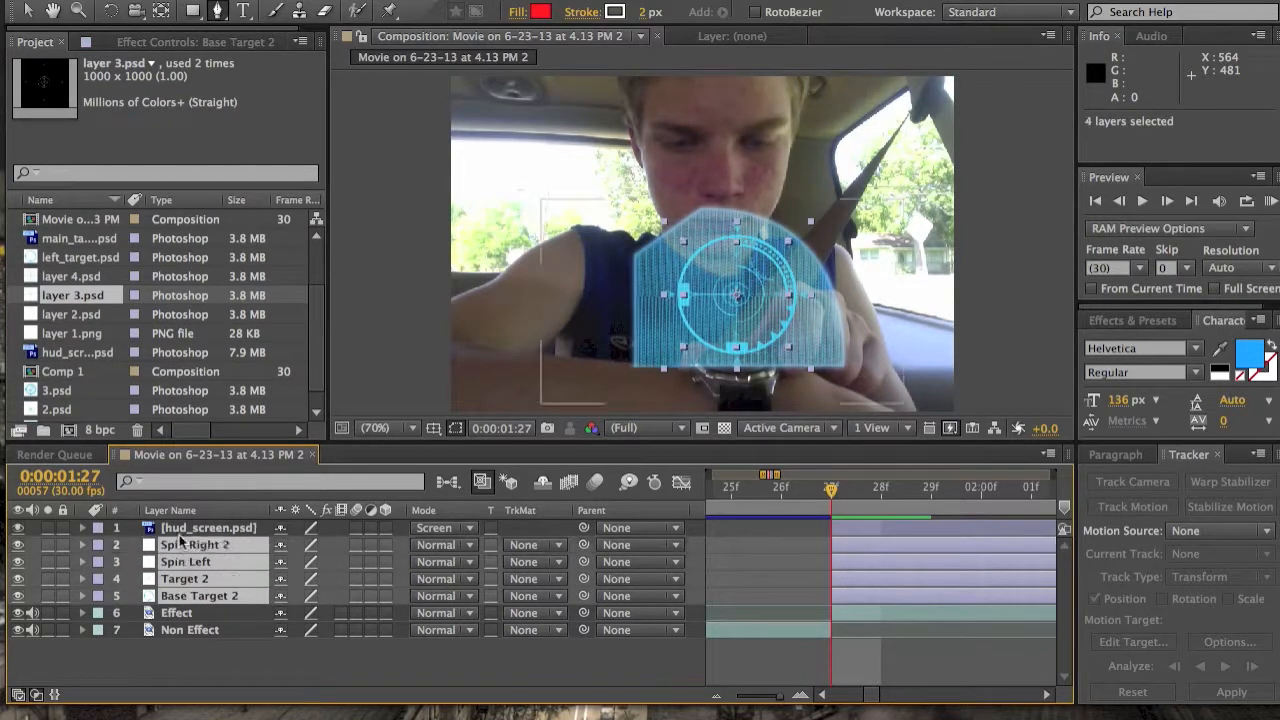
{"action": "left_click", "coordinate": [205, 528], "text": "shift"}
Pre-compose the selected HUD layers into Pre-comp 2 above Effect and Non Effect
{"action": "key", "text": "super+shift+slash"}
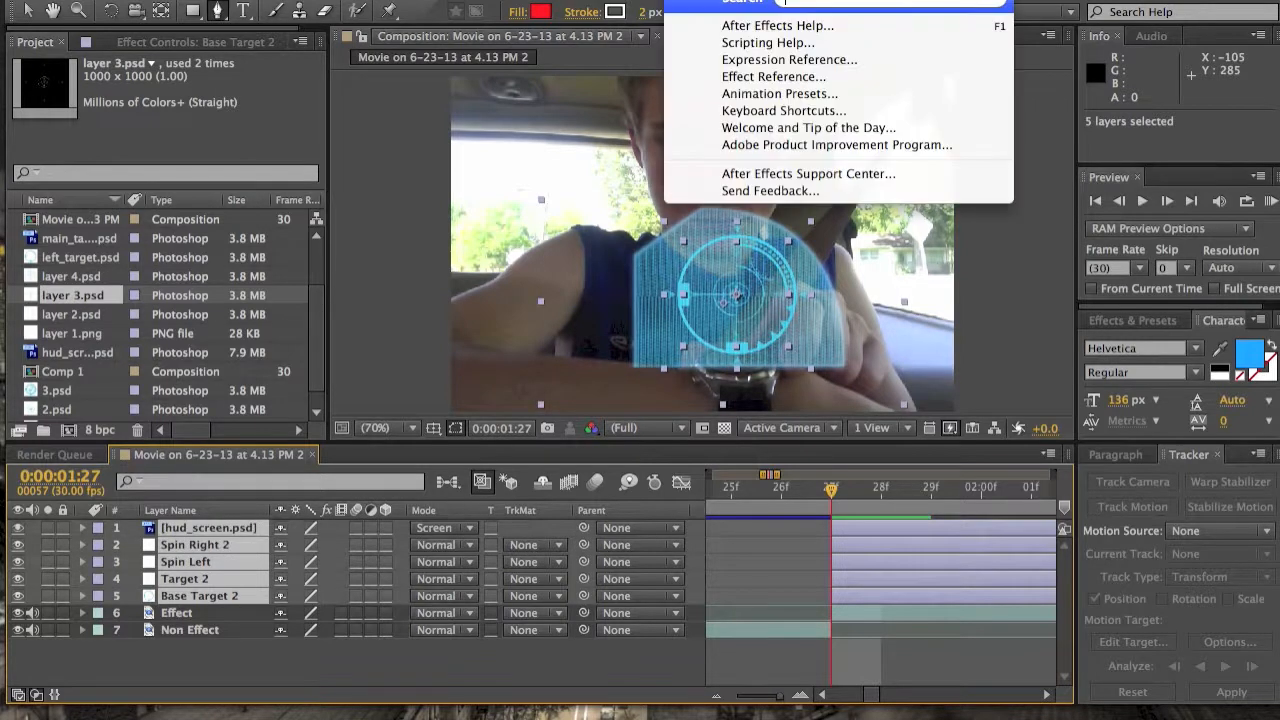
{"action": "type", "text": "pre "}
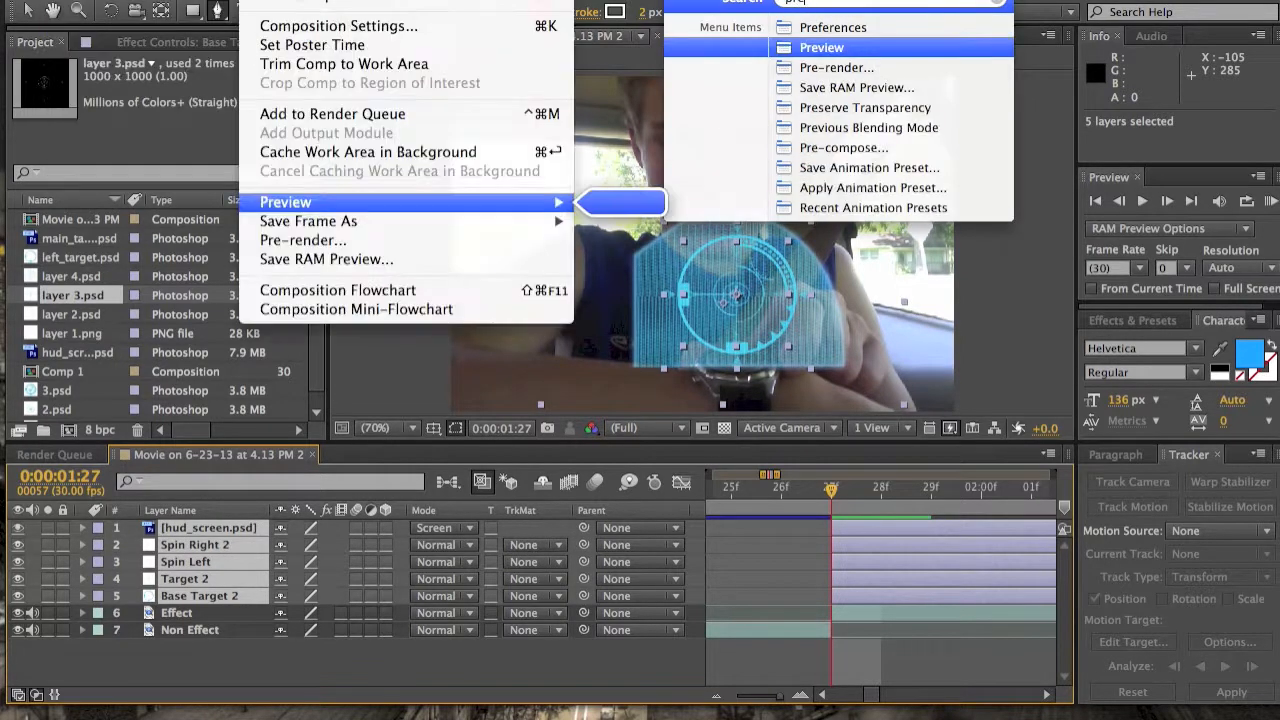
{"action": "type", "text": "com"}
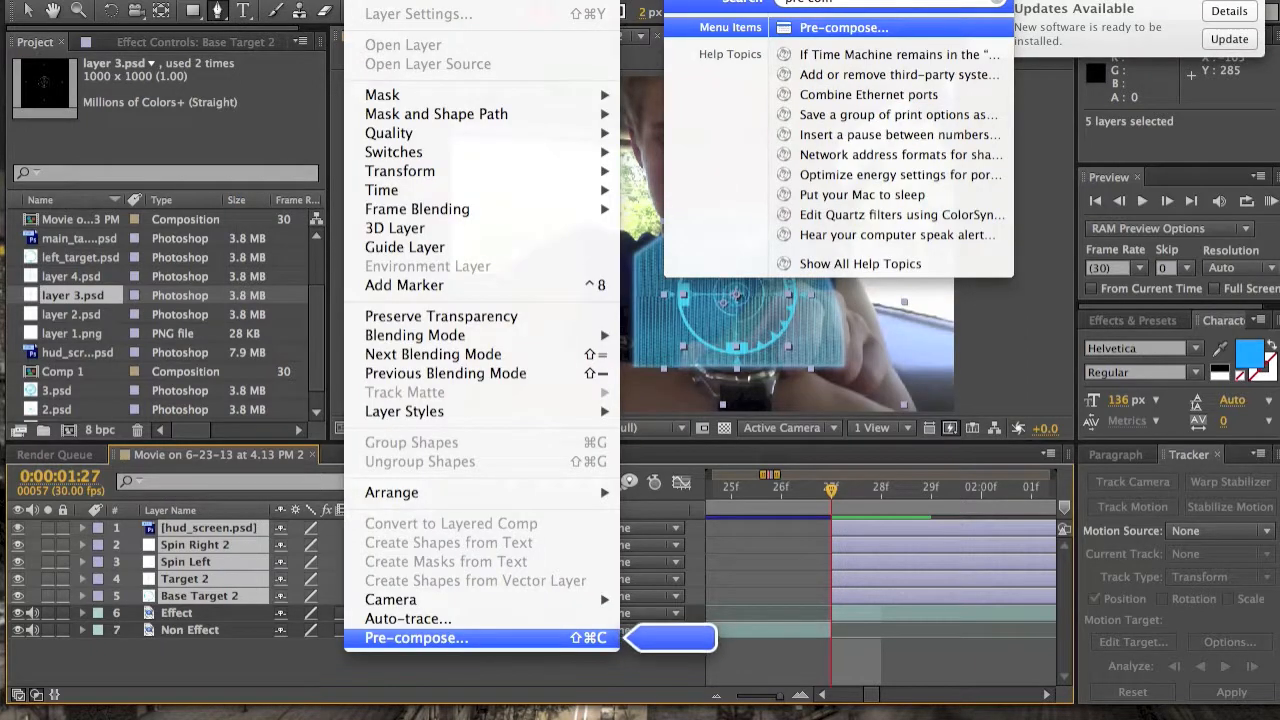
{"action": "key", "text": "Return"}
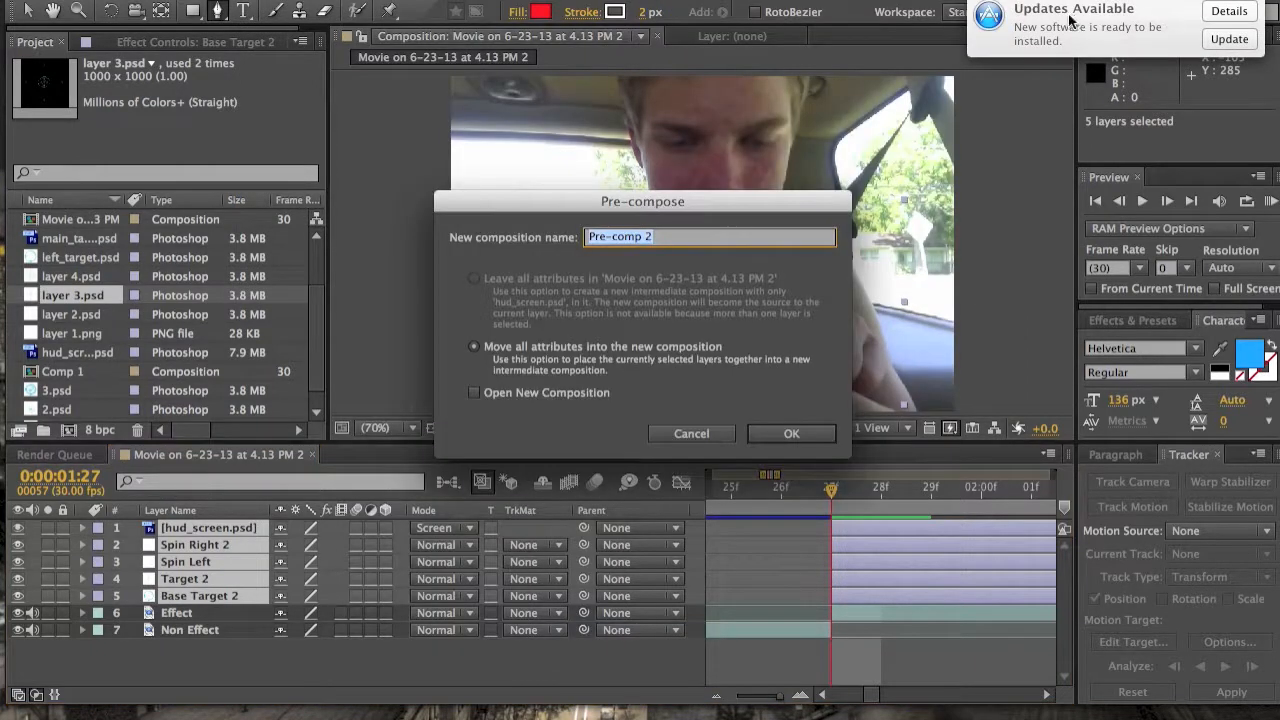
{"action": "left_click", "coordinate": [791, 433]}
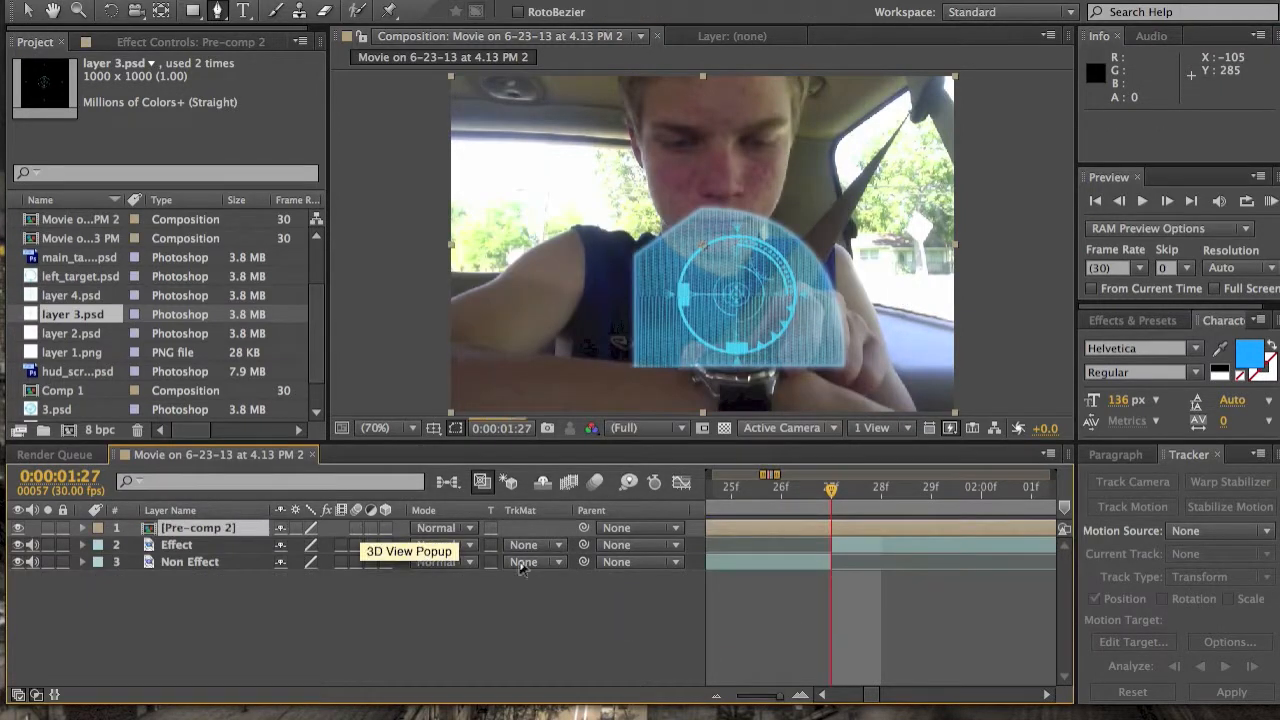
{"action": "left_click", "coordinate": [392, 527]}
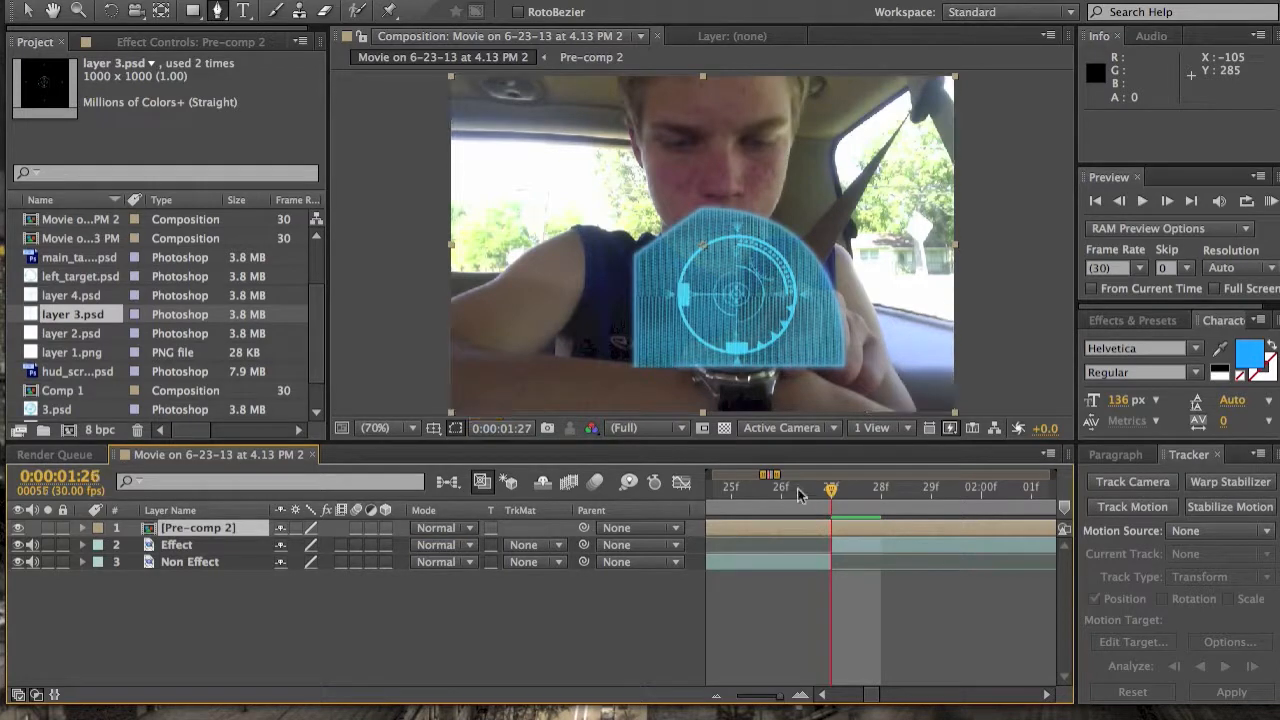
{"action": "left_click", "coordinate": [800, 490]}
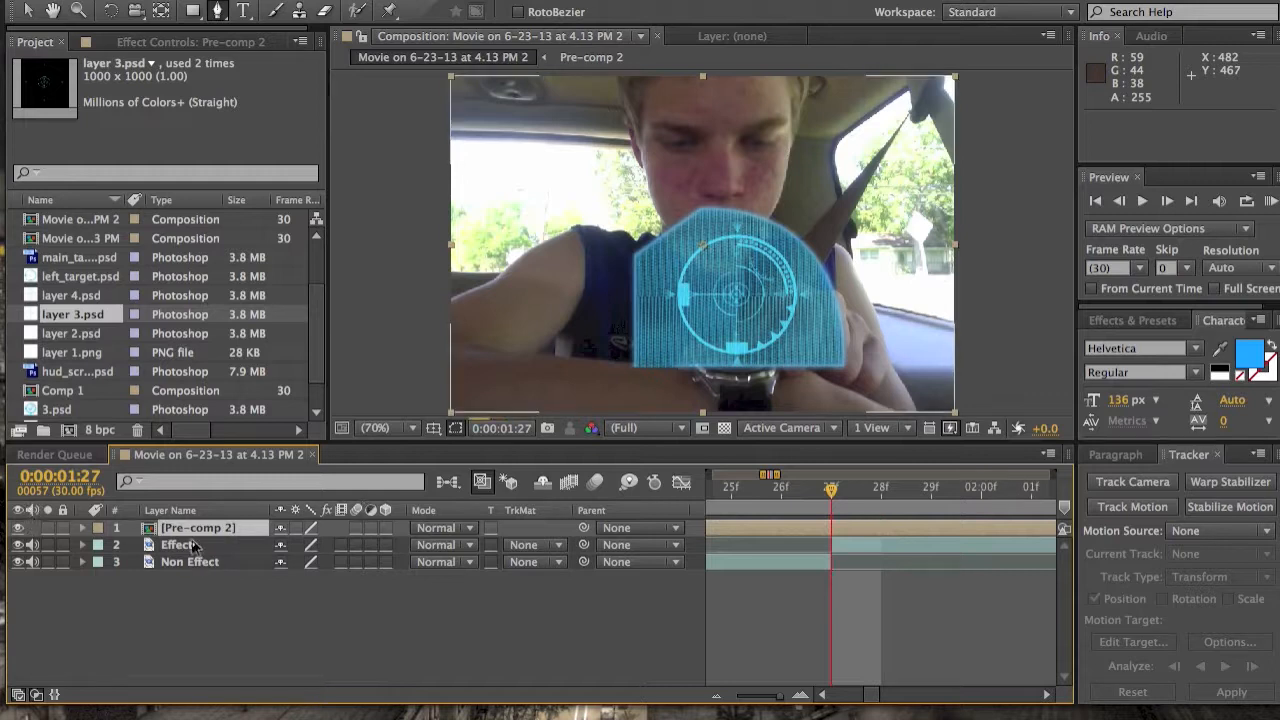
Start Track Motion on the Effect layer and drag Track Point 1 from the chest onto the watch
{"action": "left_click", "coordinate": [192, 544]}
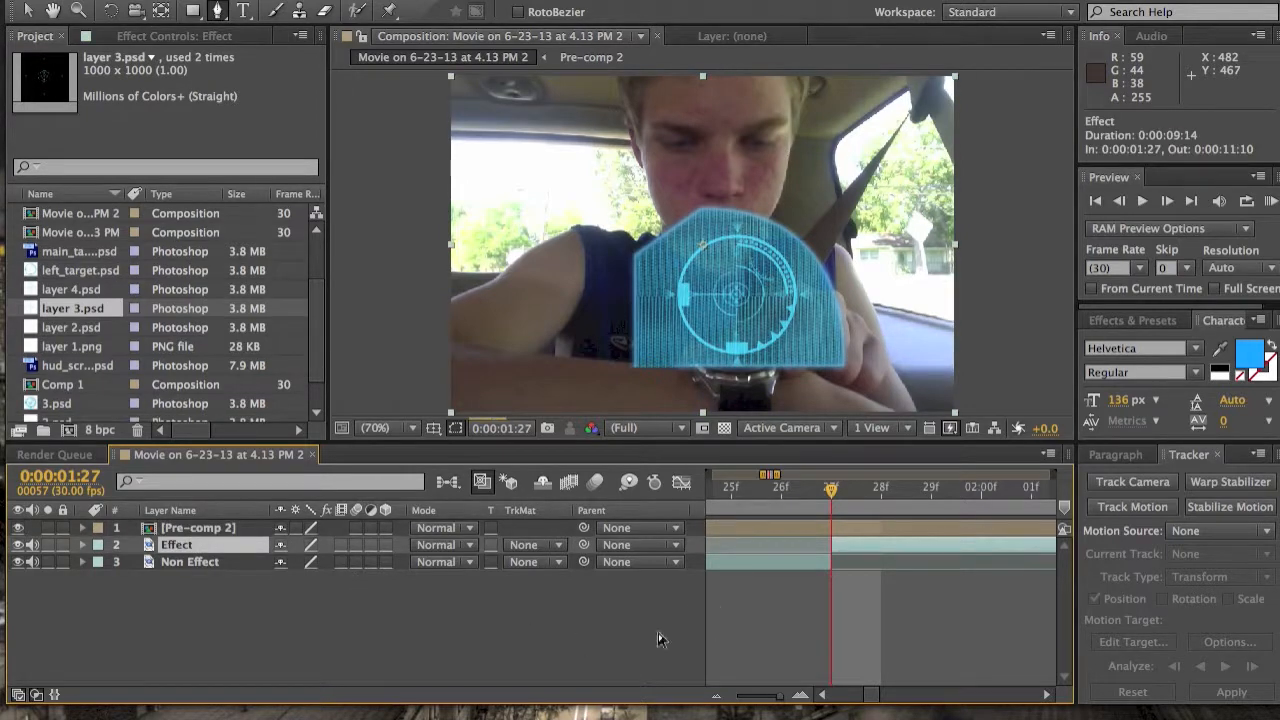
{"action": "left_click", "coordinate": [785, 562]}
{"action": "left_click", "coordinate": [860, 546]}
{"action": "left_click", "coordinate": [1119, 507]}
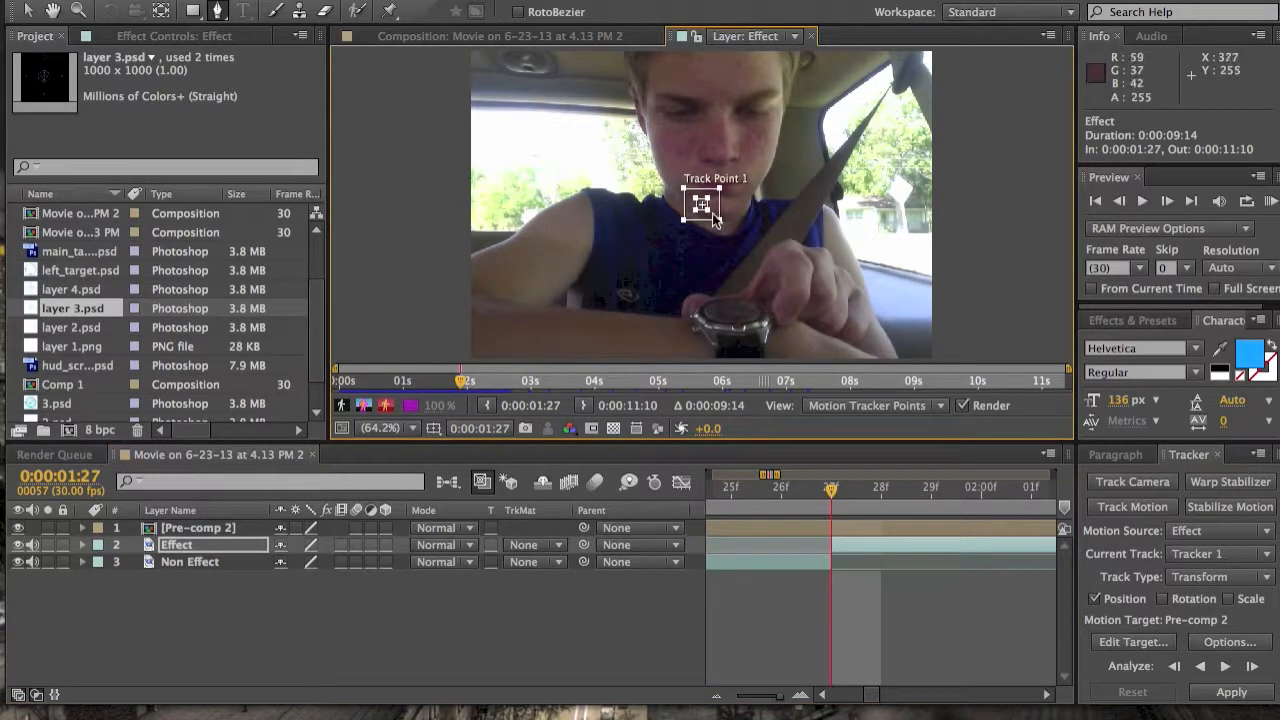
{"action": "left_click_drag", "start_coordinate": [712, 212], "coordinate": [747, 337]}
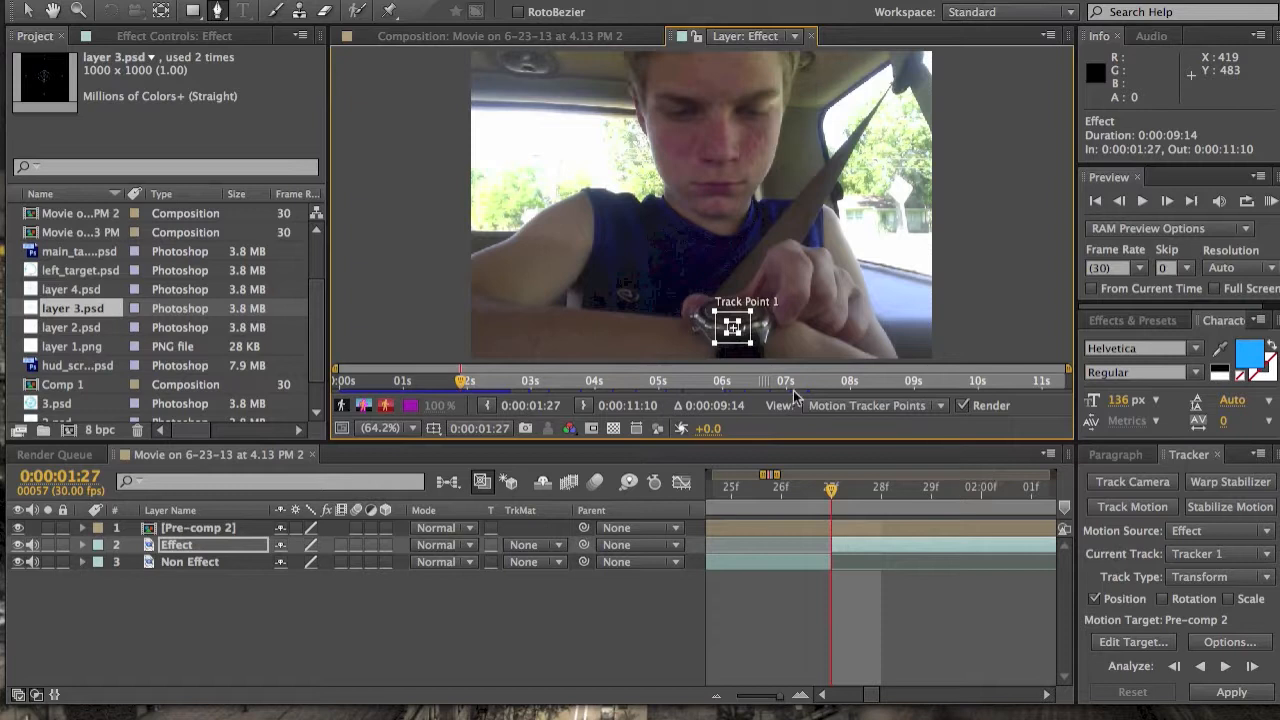
Undo the extra tracker, restart Track Motion with an enlarged search box placed on the watch
{"action": "left_click", "coordinate": [1150, 510]}
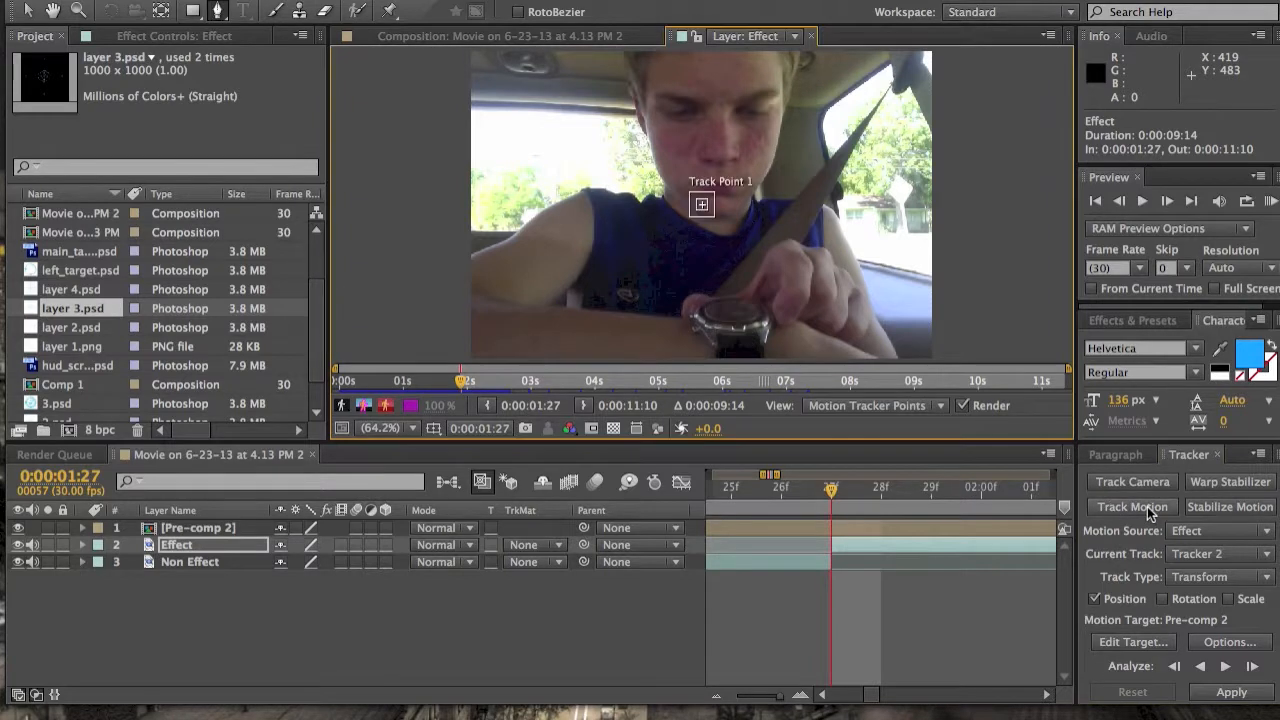
{"action": "key", "text": "super+z"}
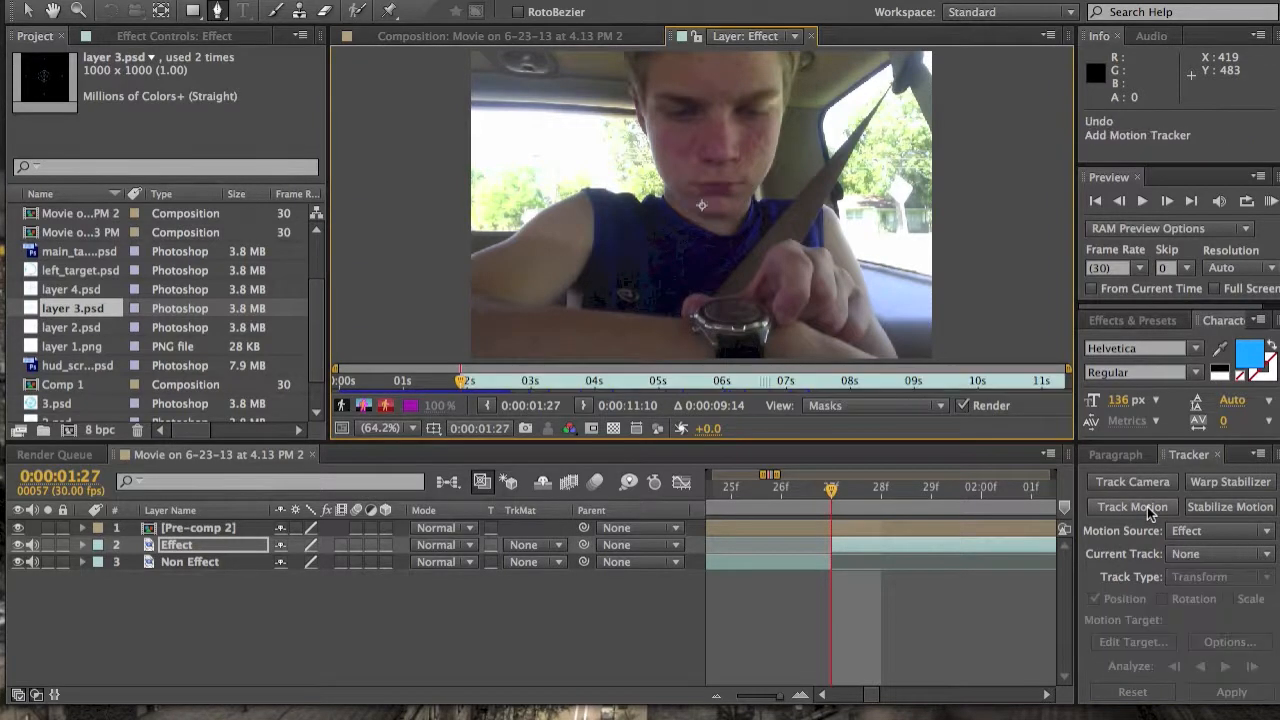
{"action": "left_click", "coordinate": [1132, 507]}
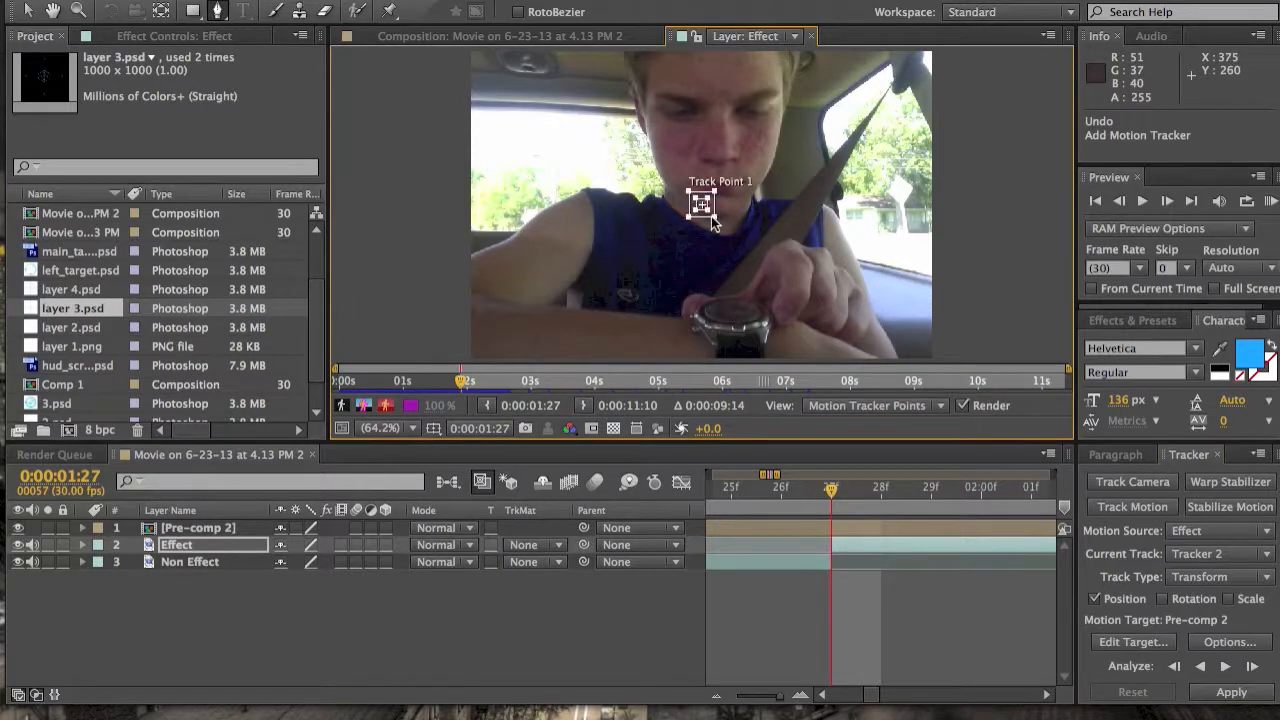
{"action": "left_click_drag", "start_coordinate": [717, 218], "coordinate": [750, 345]}
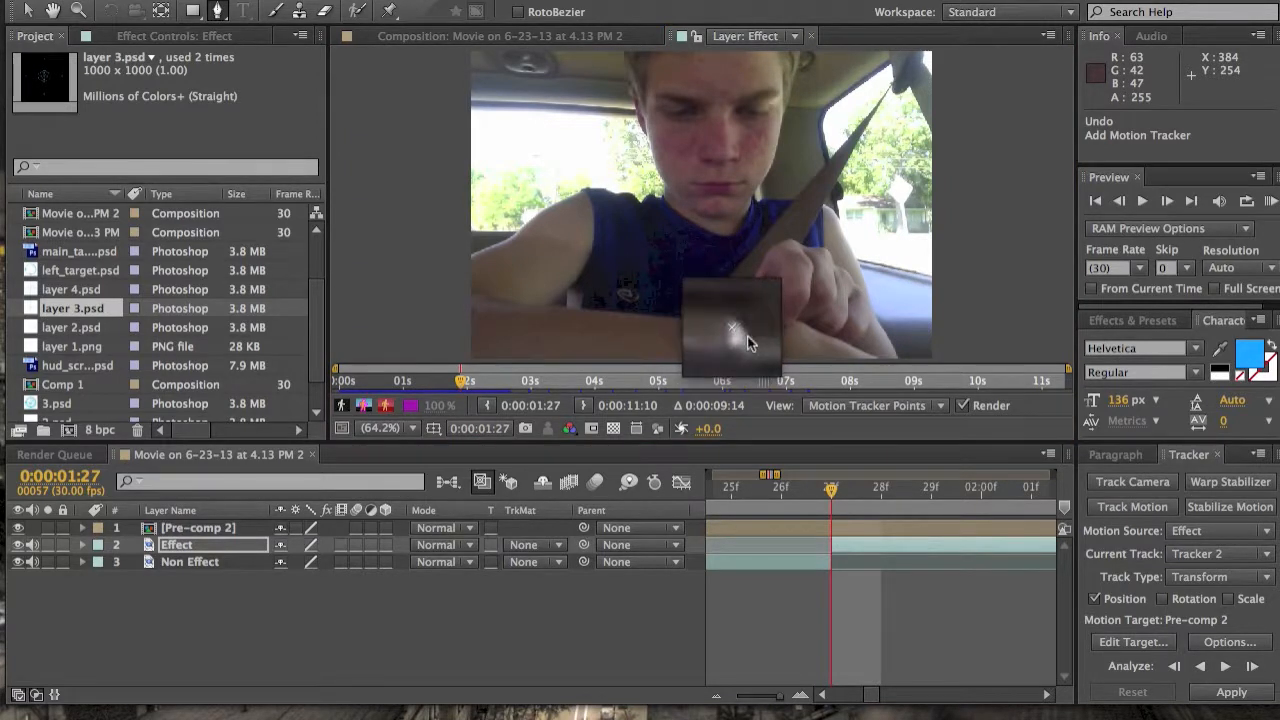
{"action": "left_click_drag", "start_coordinate": [750, 345], "coordinate": [747, 336]}
Analyze the watch's motion forward and stop at 0:00:03:29
{"action": "left_click", "coordinate": [1226, 666]}
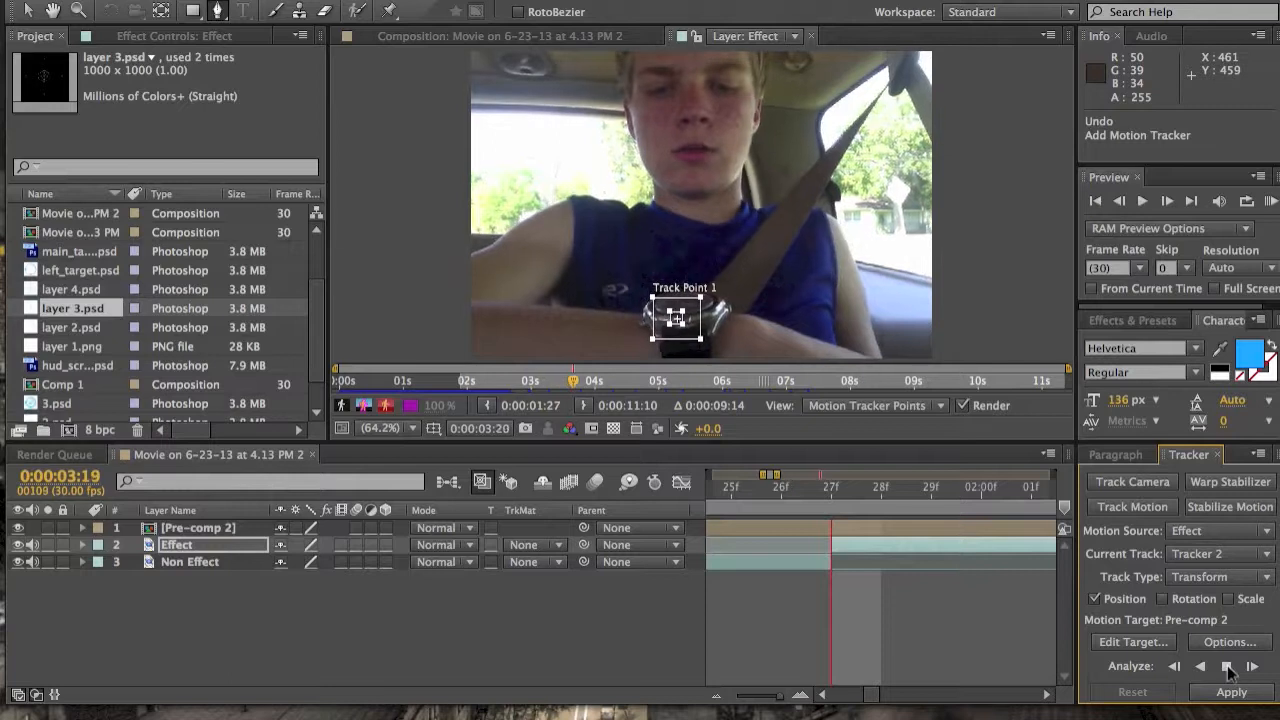
{"action": "left_click", "coordinate": [1226, 666]}
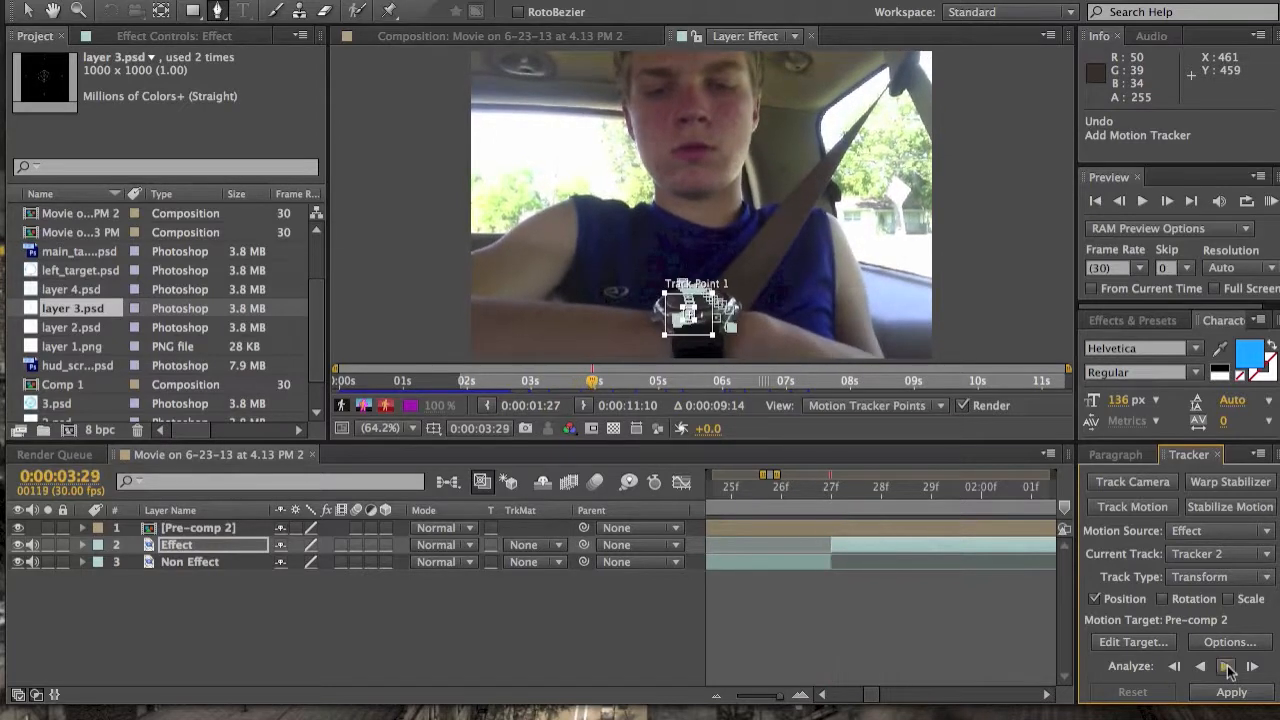
Add a new null object layer and rename it from Null 2 to Tracker For PDA
{"action": "right_click", "coordinate": [284, 607]}
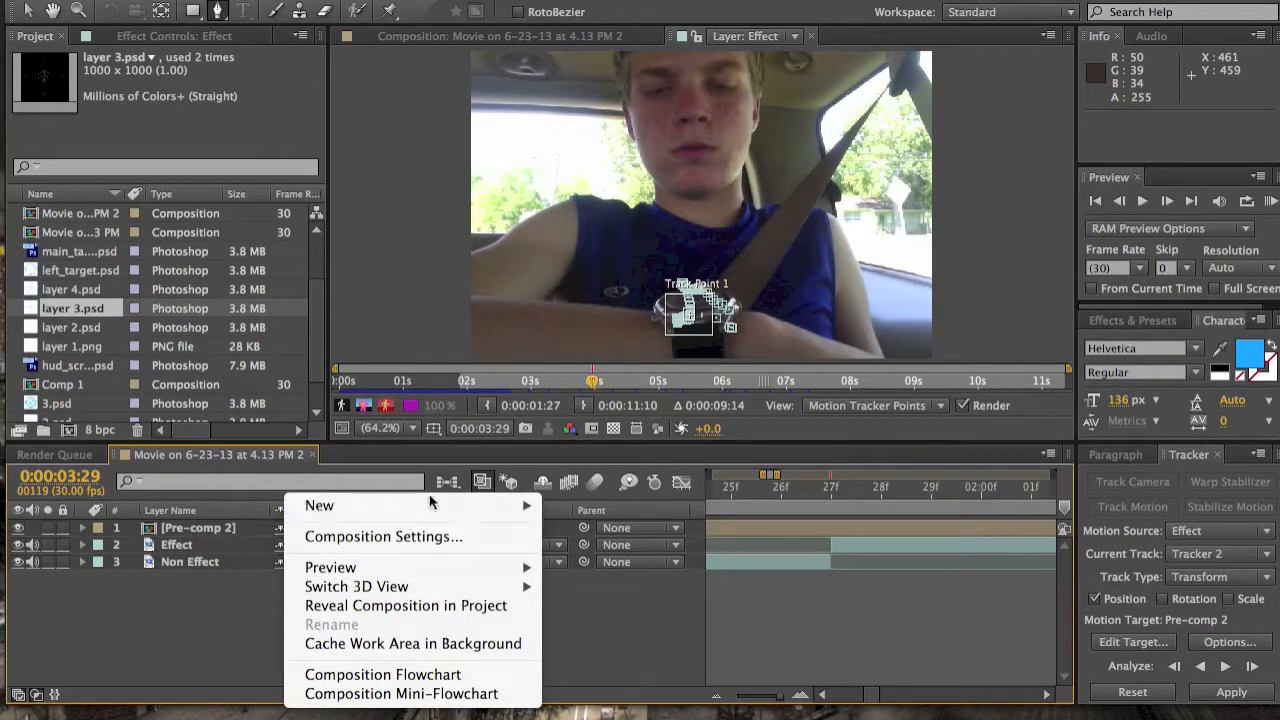
{"action": "mouse_move", "coordinate": [410, 505]}
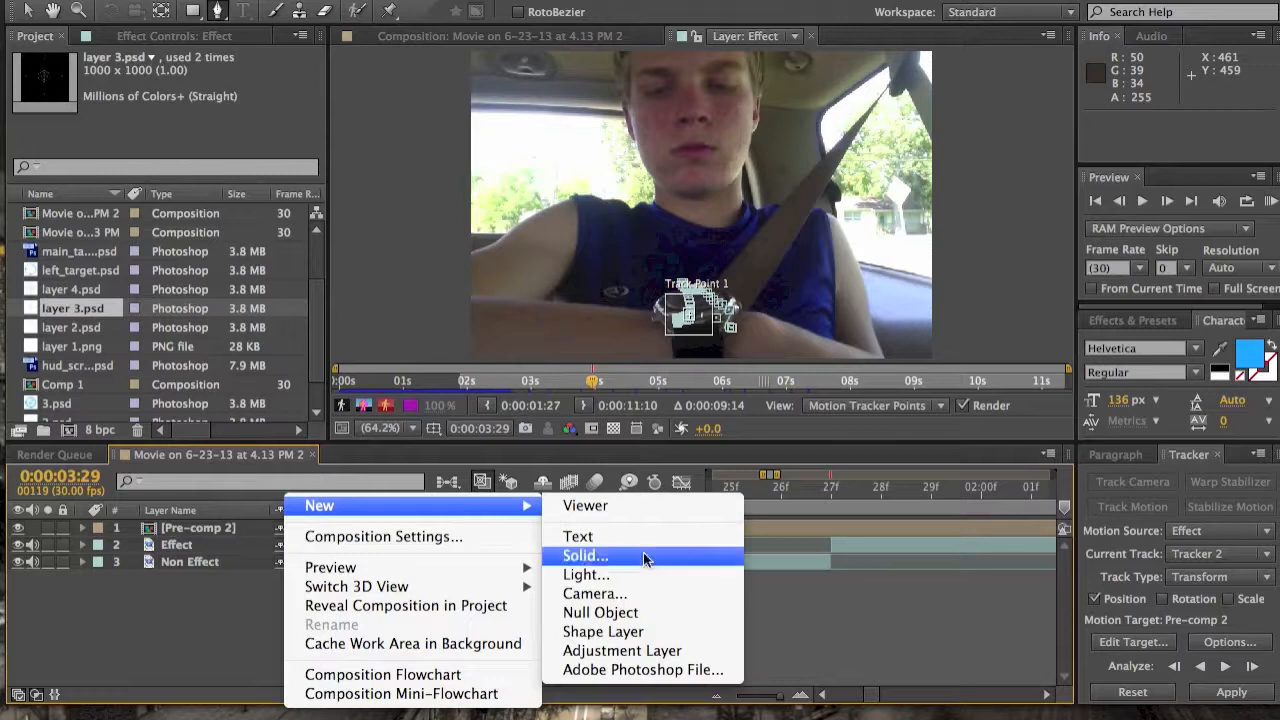
{"action": "left_click", "coordinate": [600, 612]}
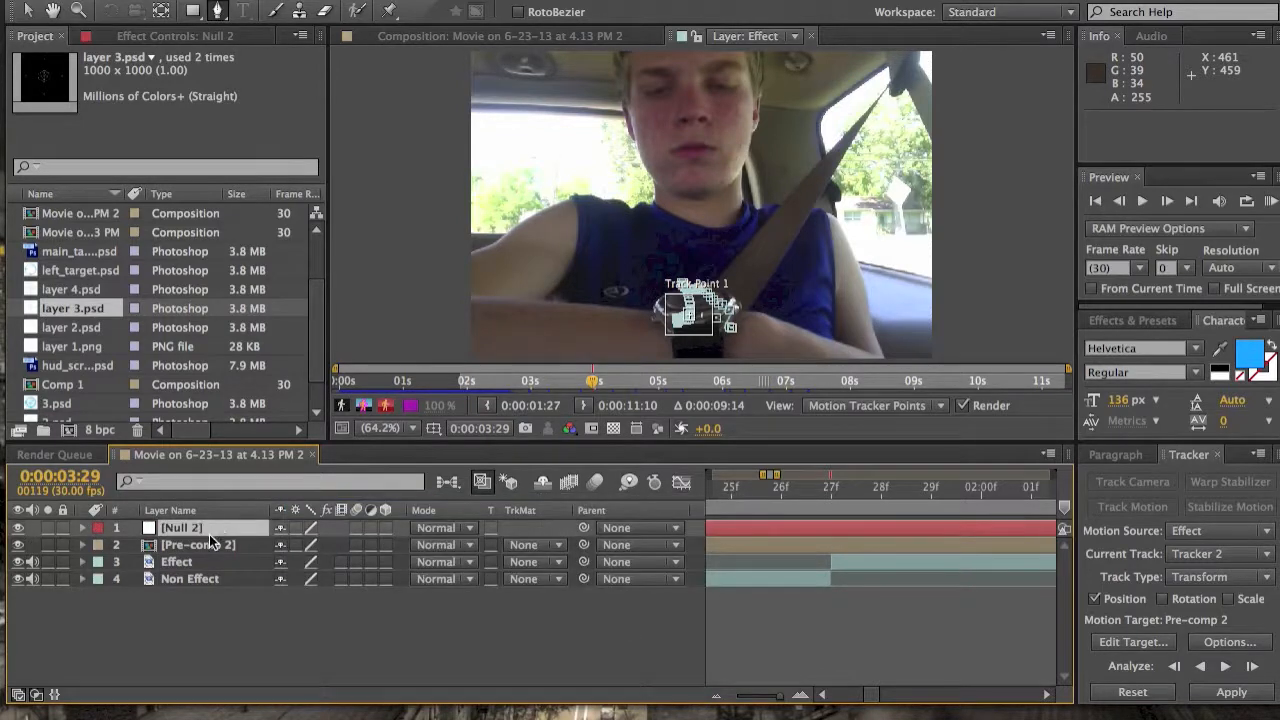
{"action": "right_click", "coordinate": [200, 528]}
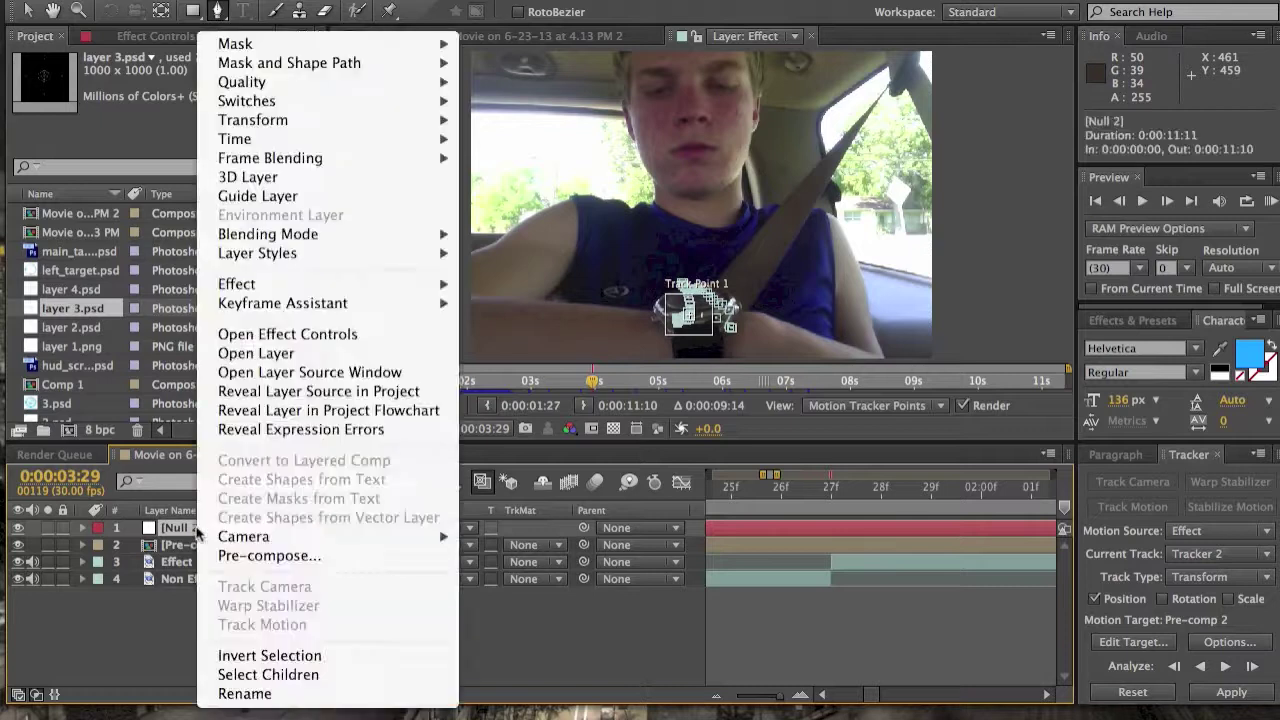
{"action": "left_click", "coordinate": [290, 692]}
{"action": "key", "text": "BackSpace"}
{"action": "type", "text": "Tracker For PD"}
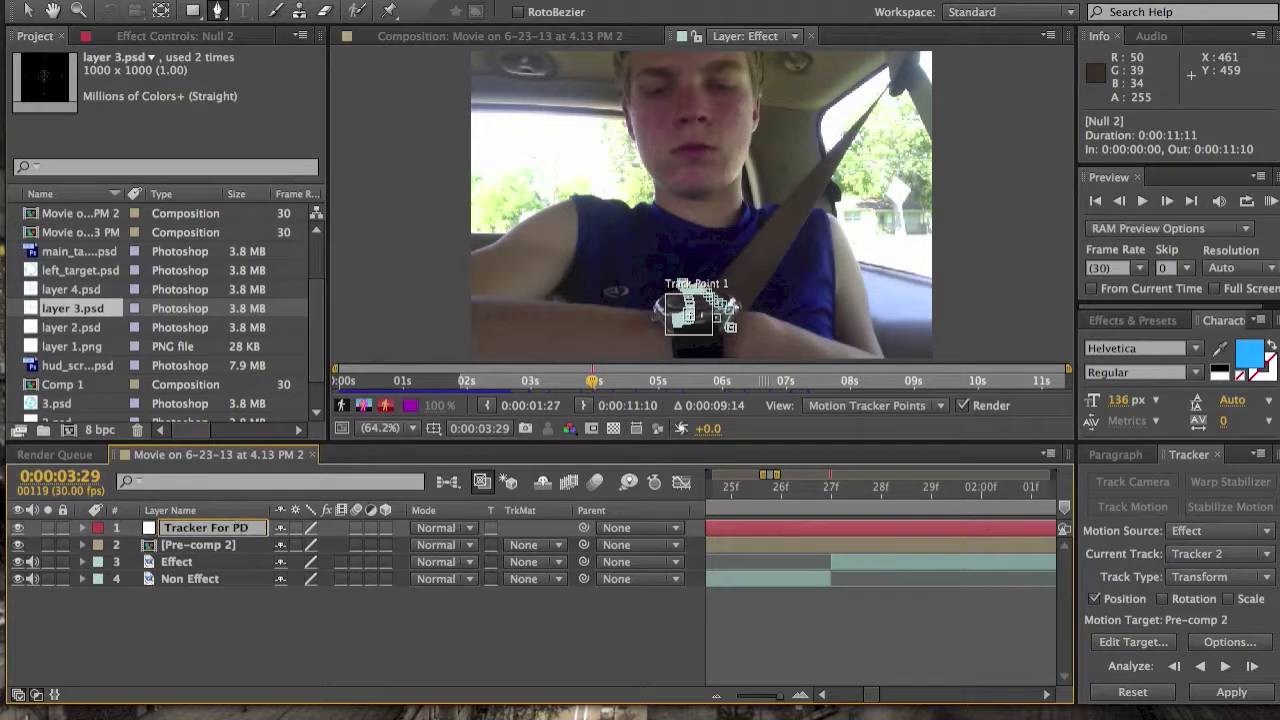
{"action": "type", "text": "A"}
{"action": "left_click", "coordinate": [247, 627]}
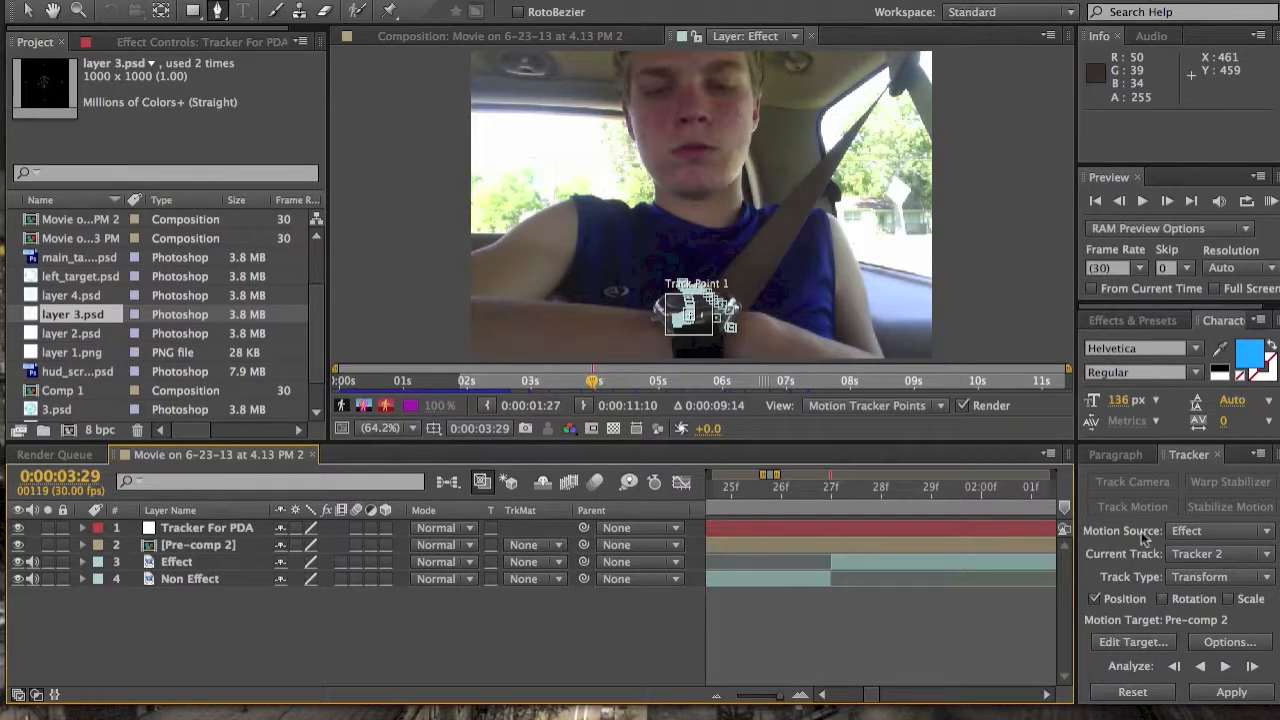
Set Tracker For PDA as the motion target via Edit Target, replacing Pre-comp 2
{"action": "left_click", "coordinate": [1120, 640]}
{"action": "left_click", "coordinate": [612, 311]}
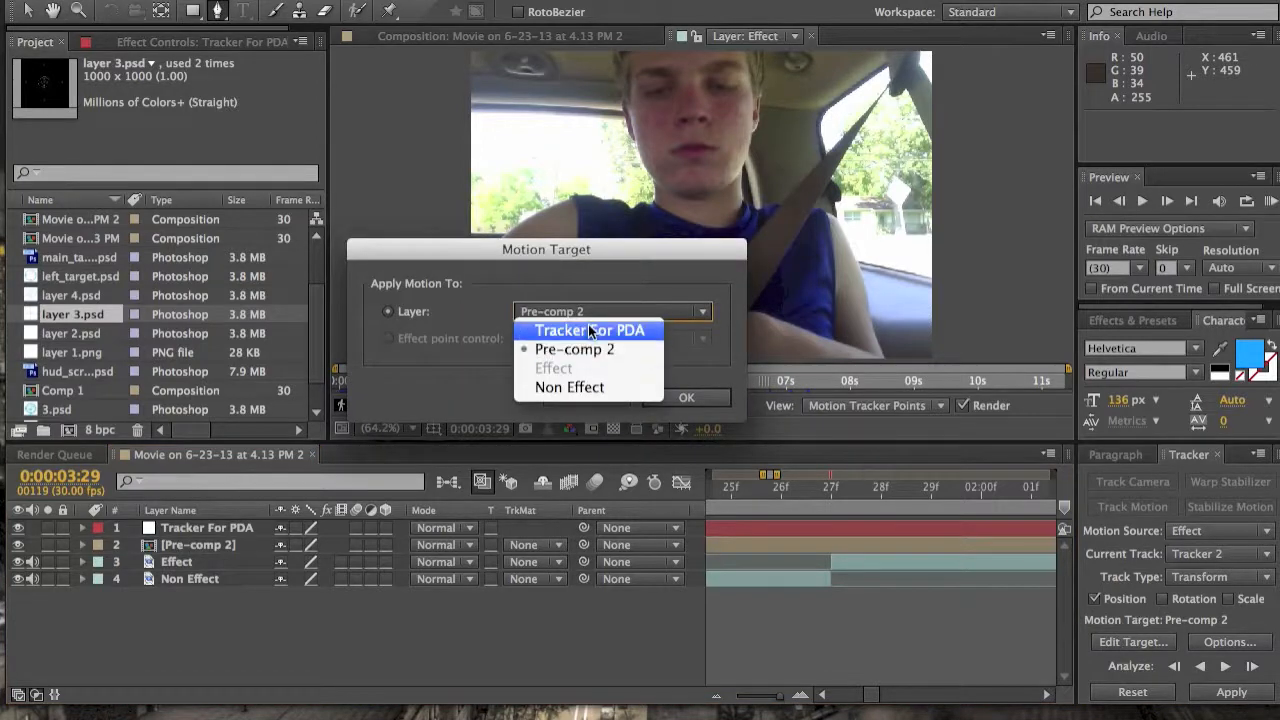
{"action": "left_click", "coordinate": [591, 333]}
{"action": "left_click", "coordinate": [686, 397]}
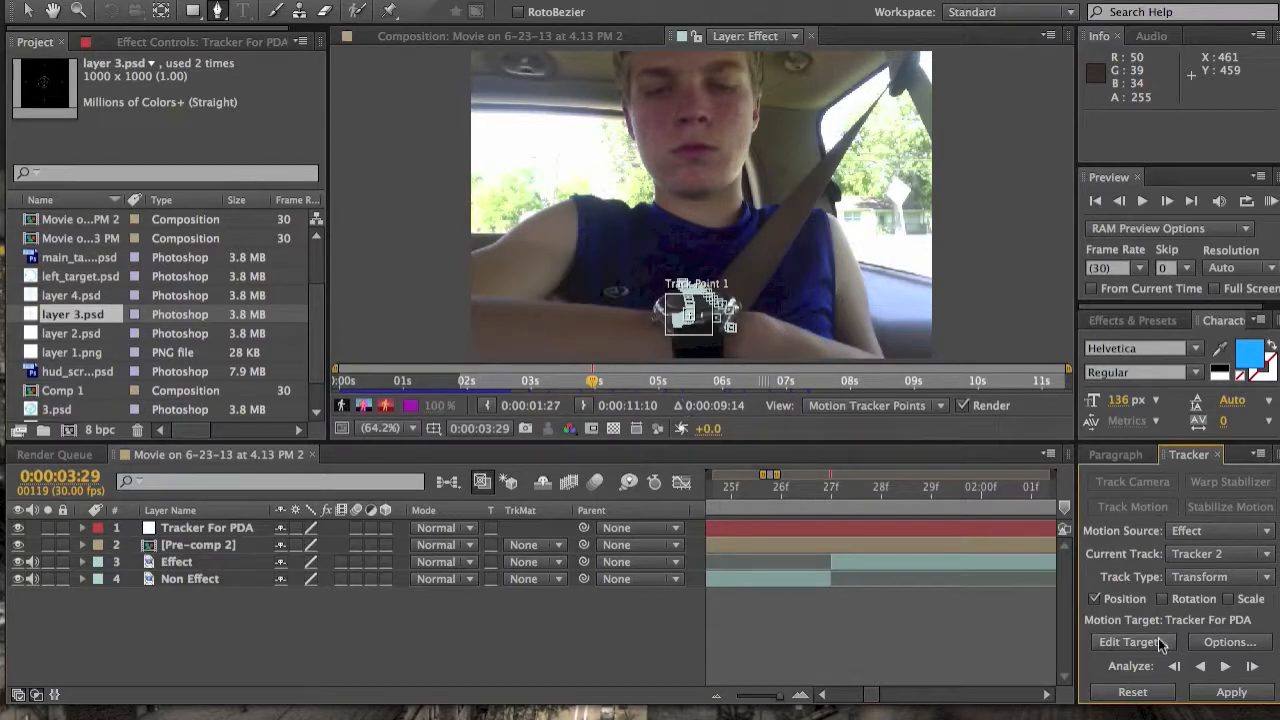
Apply the tracked position to Tracker For PDA and return to the main composition view
{"action": "left_click", "coordinate": [1230, 692]}
{"action": "left_click", "coordinate": [640, 365]}
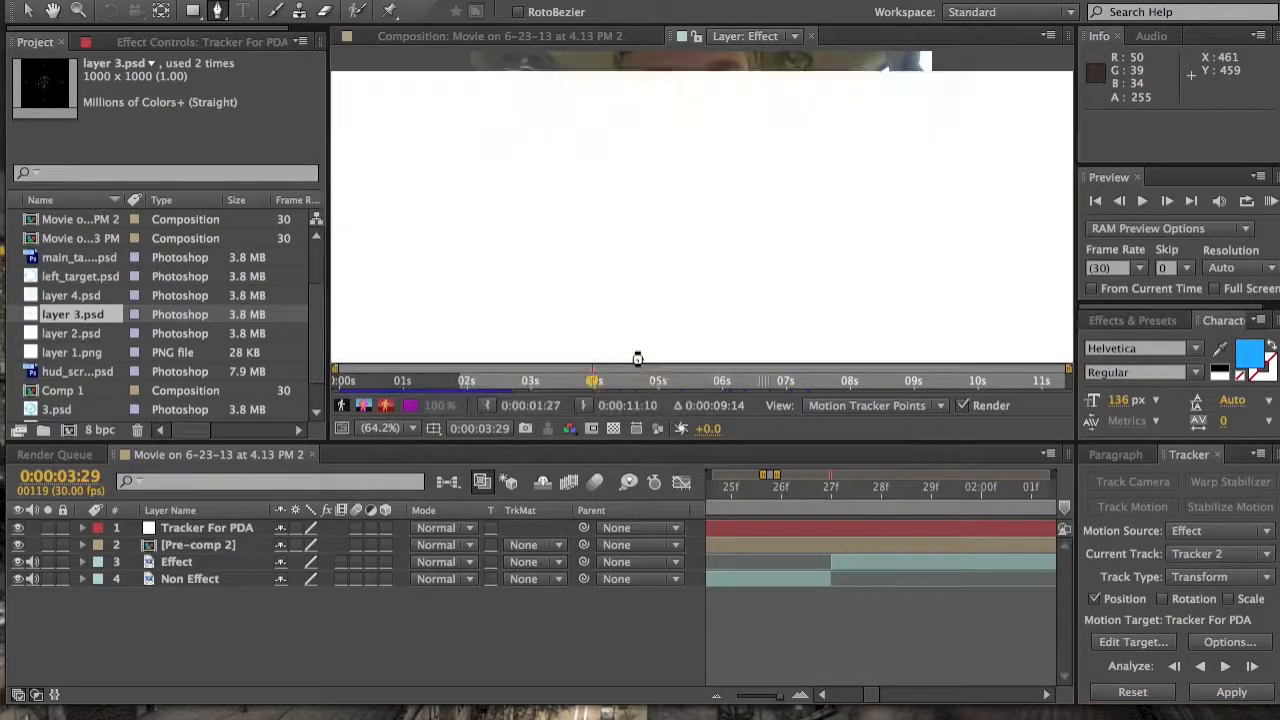
{"action": "left_click", "coordinate": [590, 36]}
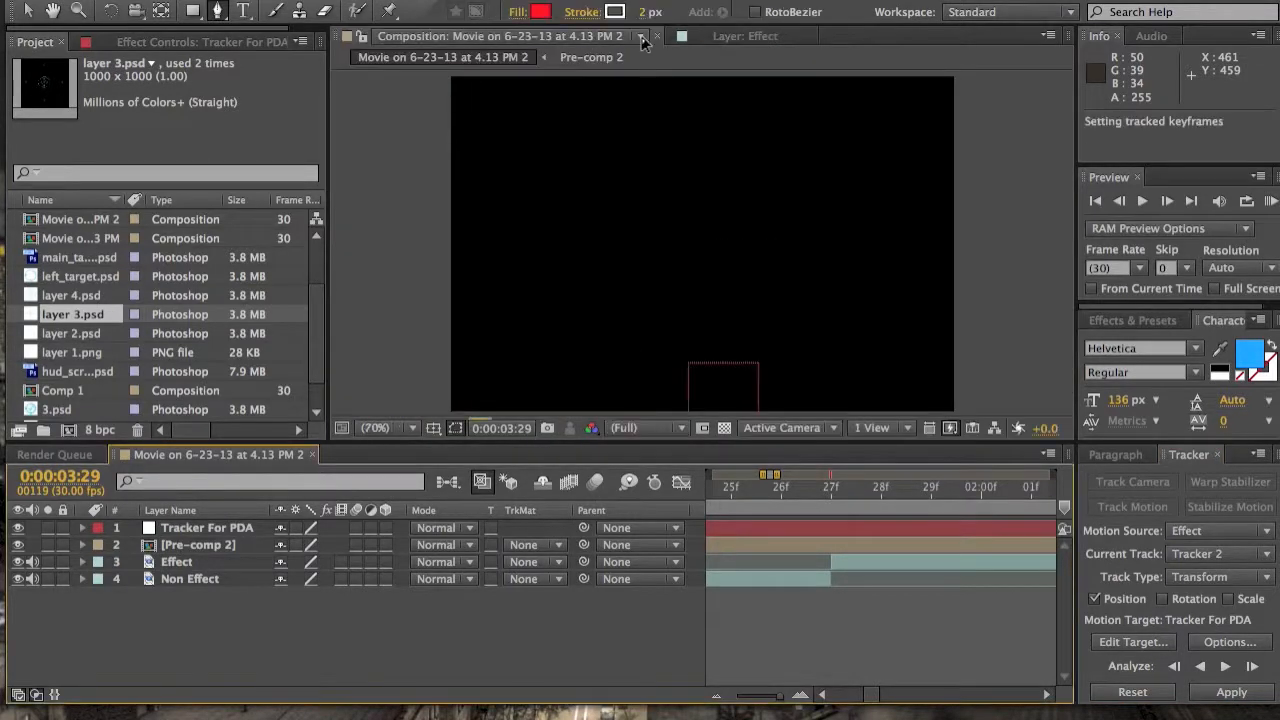
{"action": "left_click", "coordinate": [590, 428]}
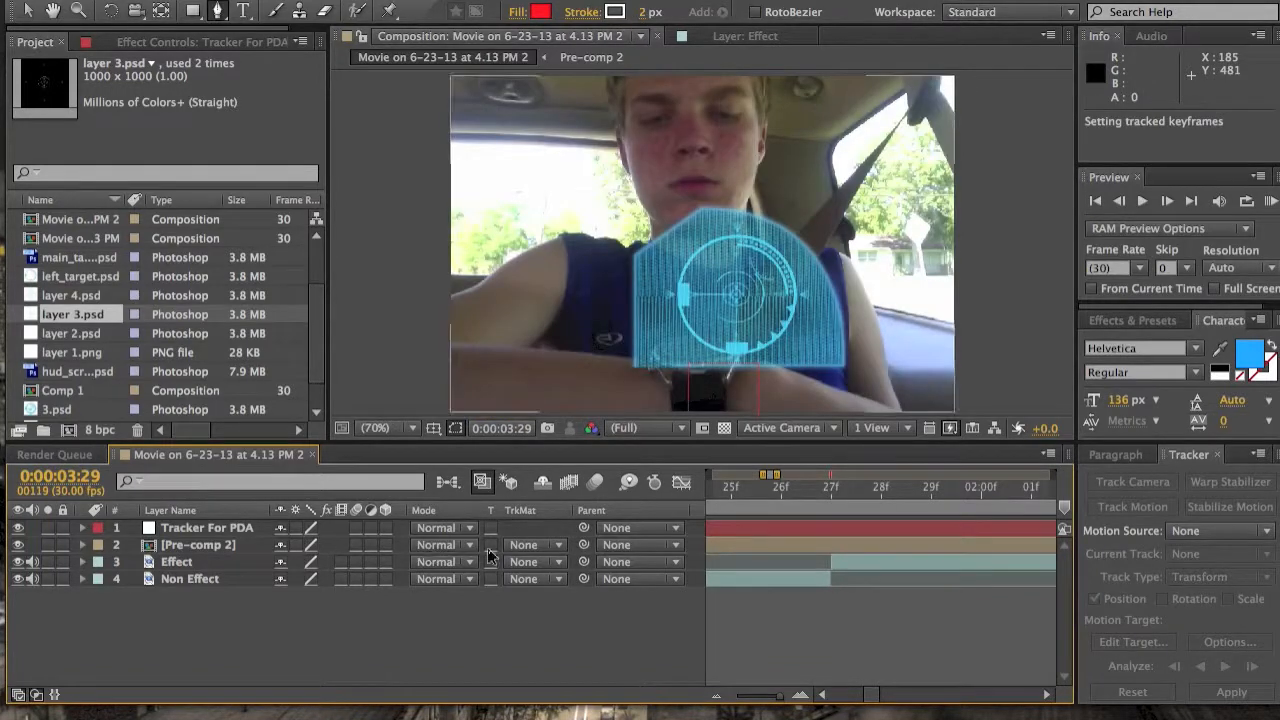
Parent Pre-comp 2 to the Tracker For PDA null, then undo it
{"action": "mouse_move", "coordinate": [584, 560]}
{"action": "left_mouse_down"}
{"action": "mouse_move", "coordinate": [228, 542]}
{"action": "mouse_move", "coordinate": [224, 529]}
{"action": "left_mouse_up"}
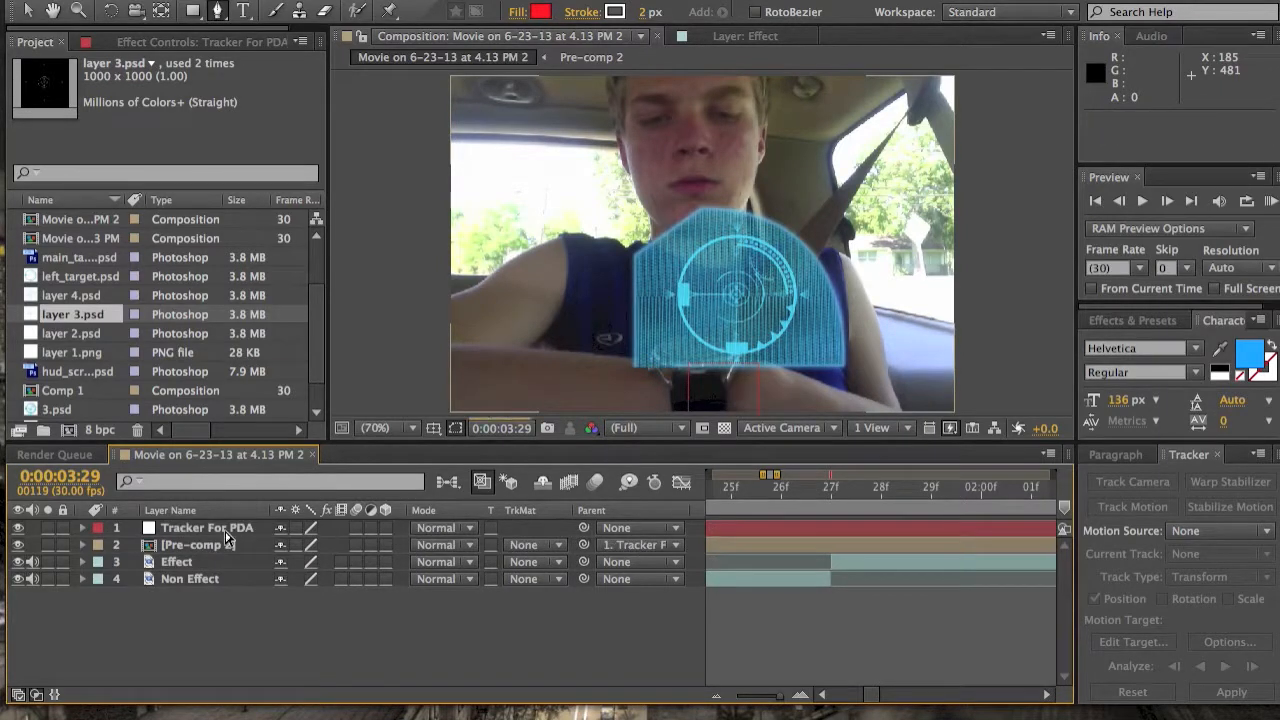
{"action": "key", "text": "ctrl+z"}
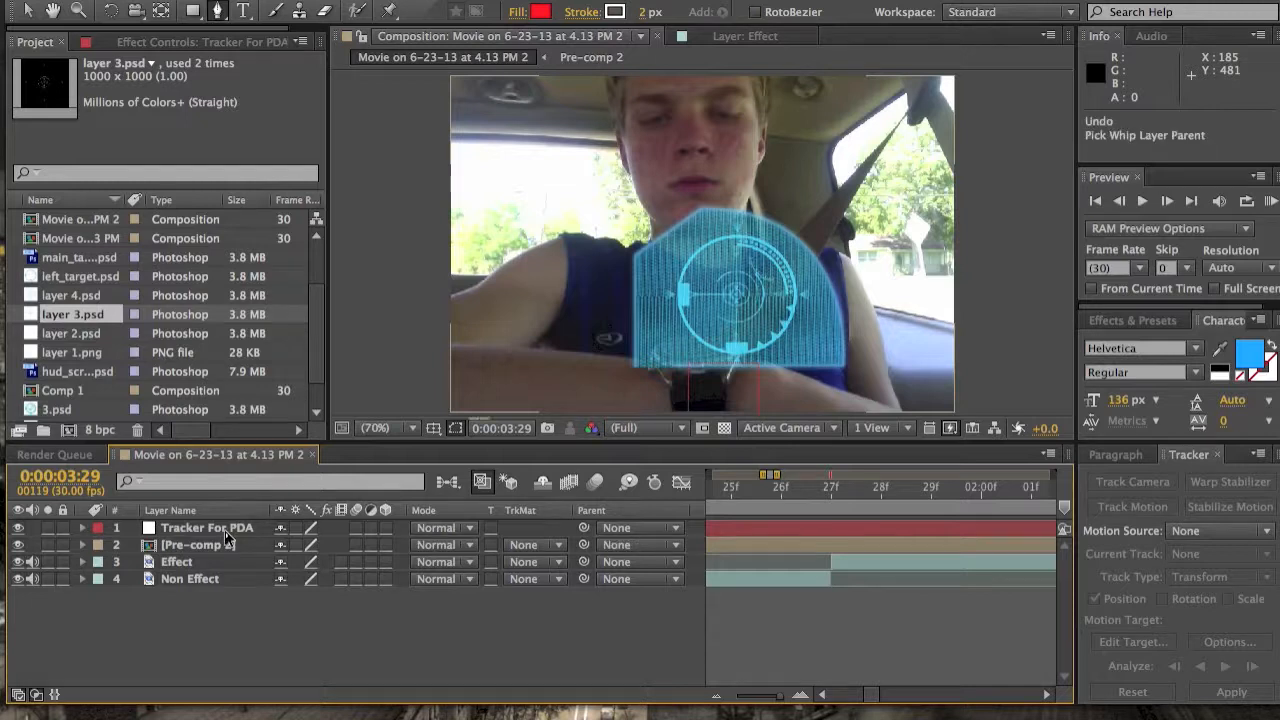
At frame 1:27, lower Pre-comp 2's Position Y from 240 to 216 so the HUD sits higher
{"action": "left_click_drag", "start_coordinate": [831, 488], "coordinate": [831, 497]}
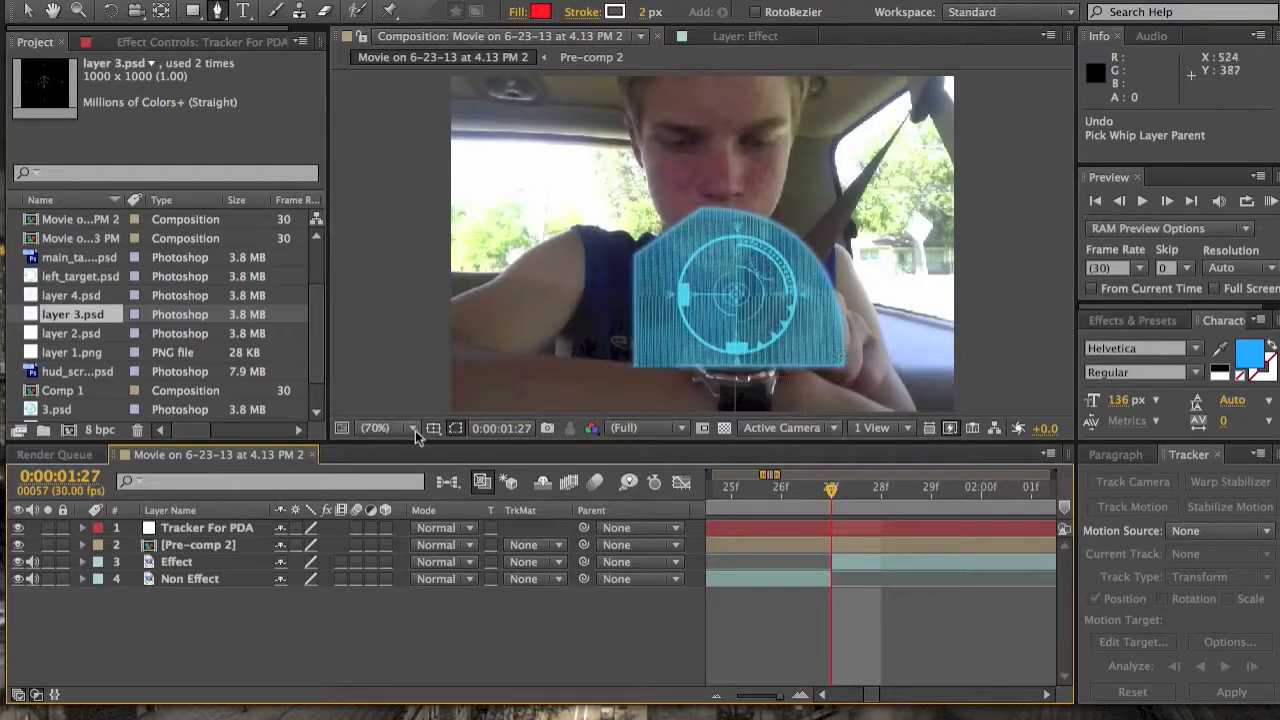
{"action": "left_click", "coordinate": [82, 544]}
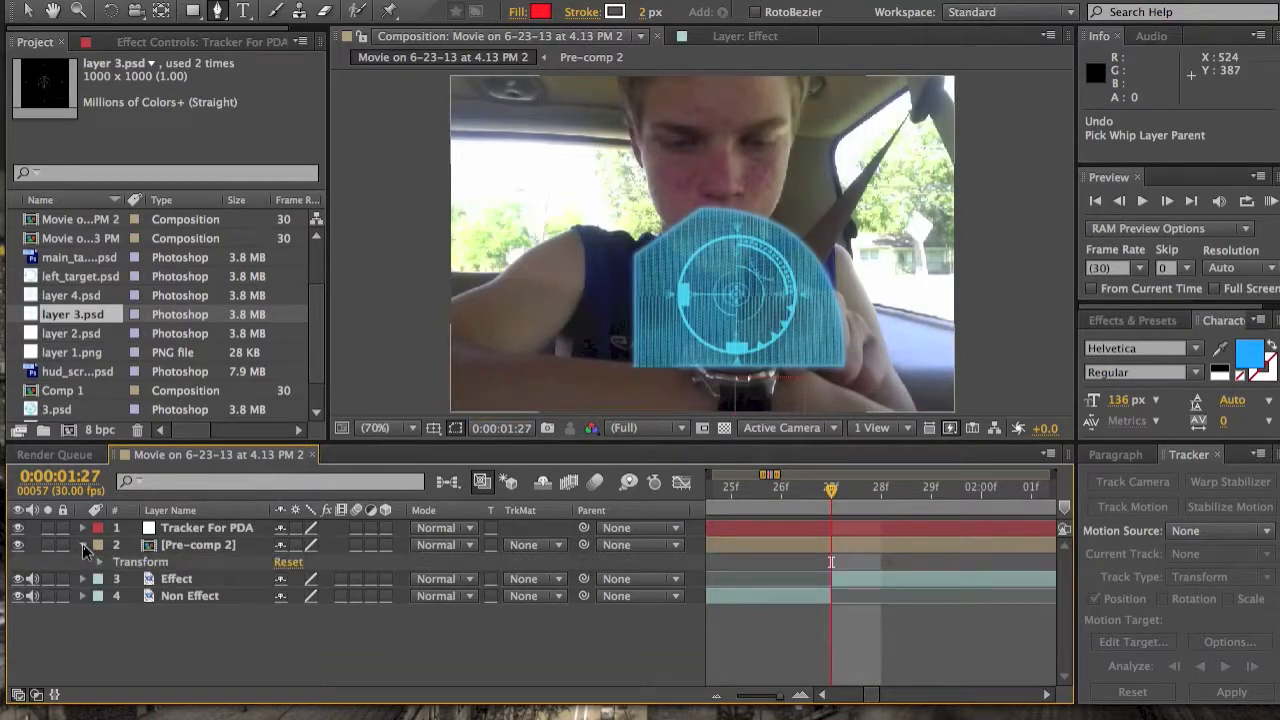
{"action": "left_click", "coordinate": [100, 562]}
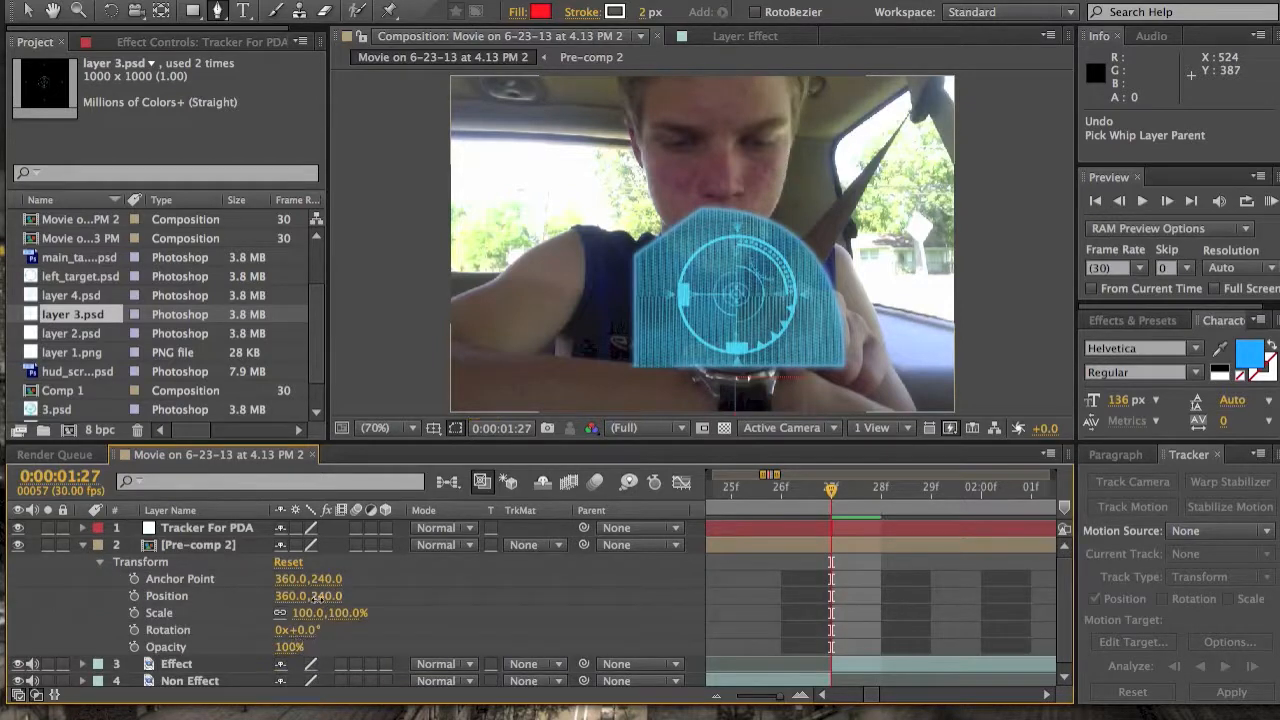
{"action": "left_click_drag", "start_coordinate": [322, 596], "coordinate": [296, 600]}
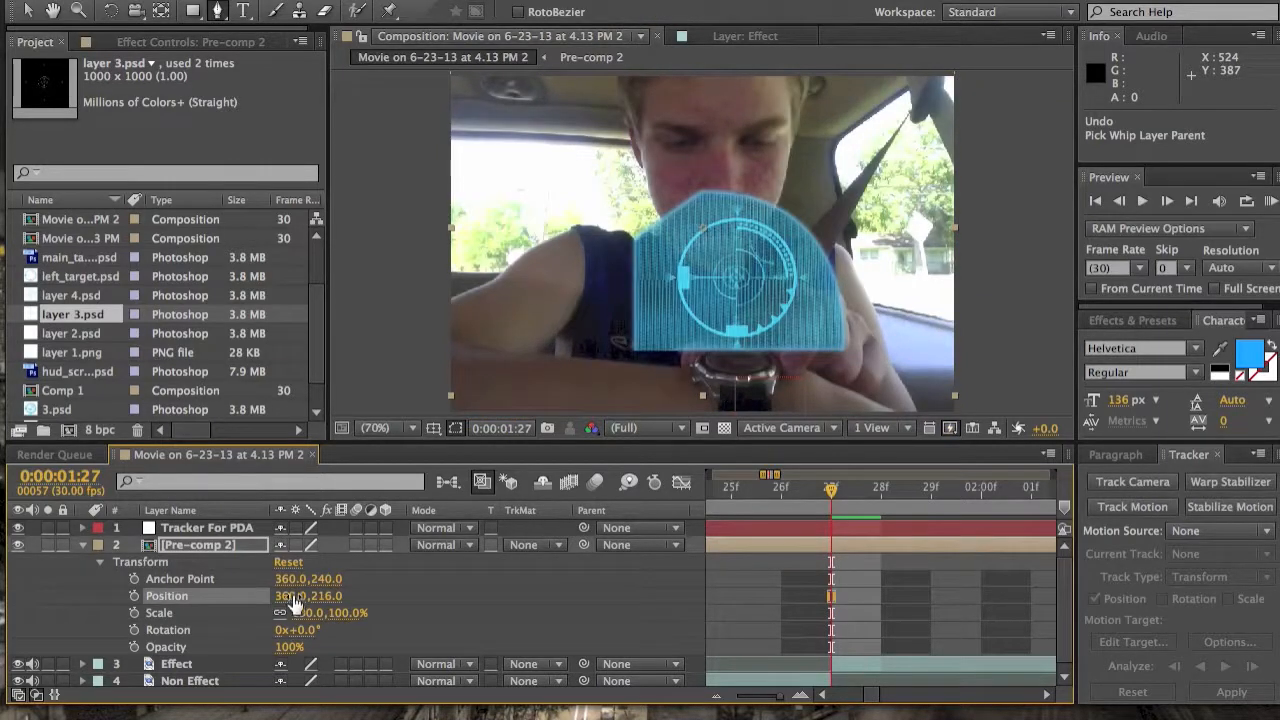
Pick-whip Pre-comp 2's Parent to 1. Tracker For PDA so the HUD follows the watch
{"action": "left_click", "coordinate": [82, 546]}
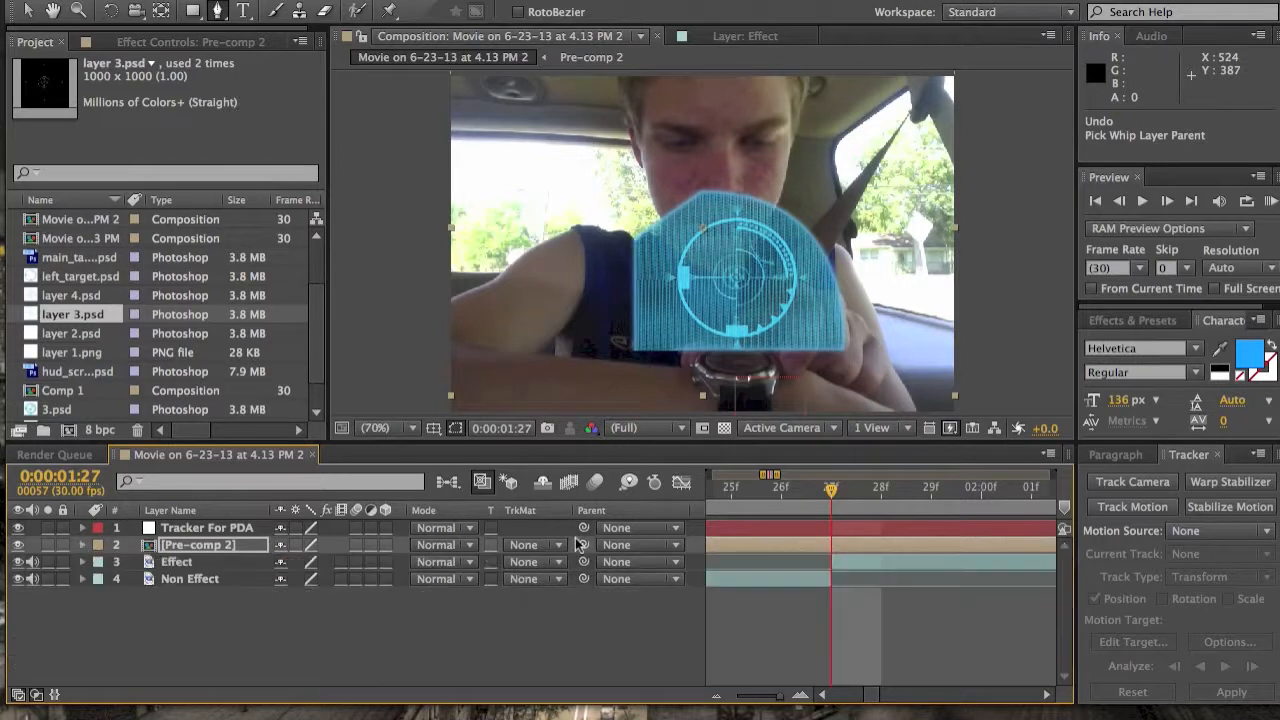
{"action": "left_click_drag", "start_coordinate": [584, 527], "coordinate": [370, 575]}
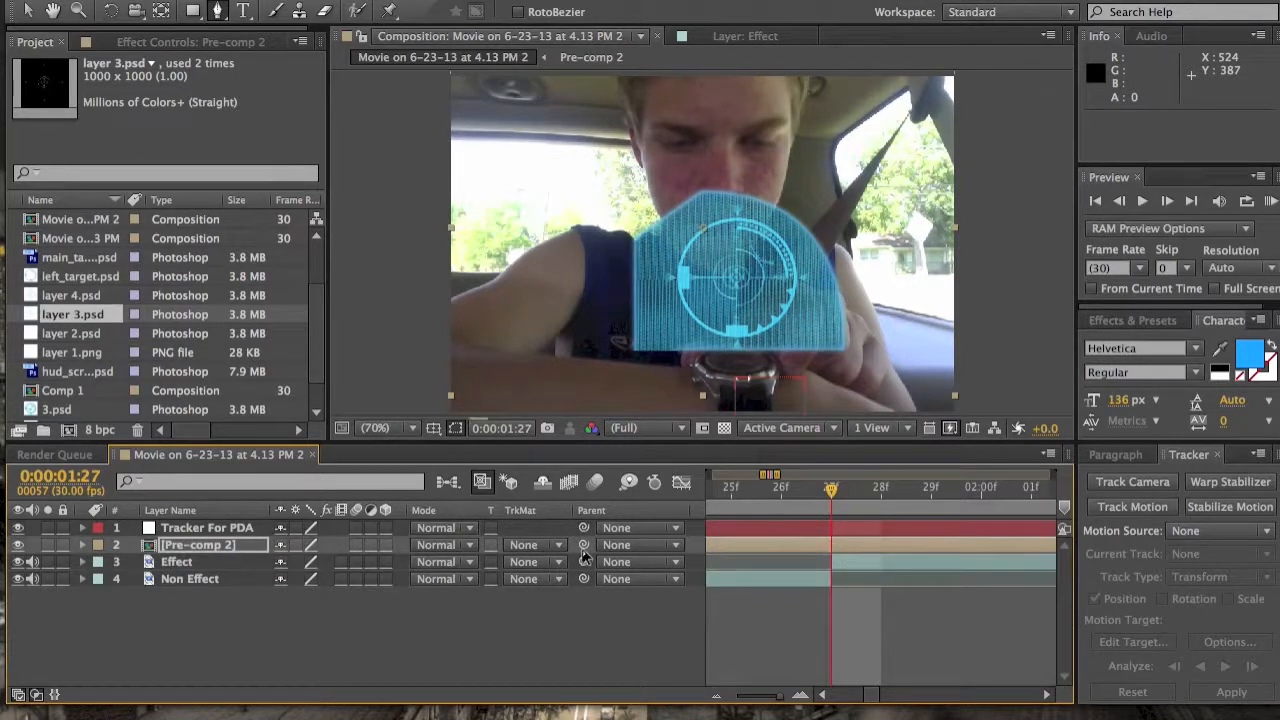
{"action": "left_click_drag", "start_coordinate": [584, 545], "coordinate": [230, 528]}
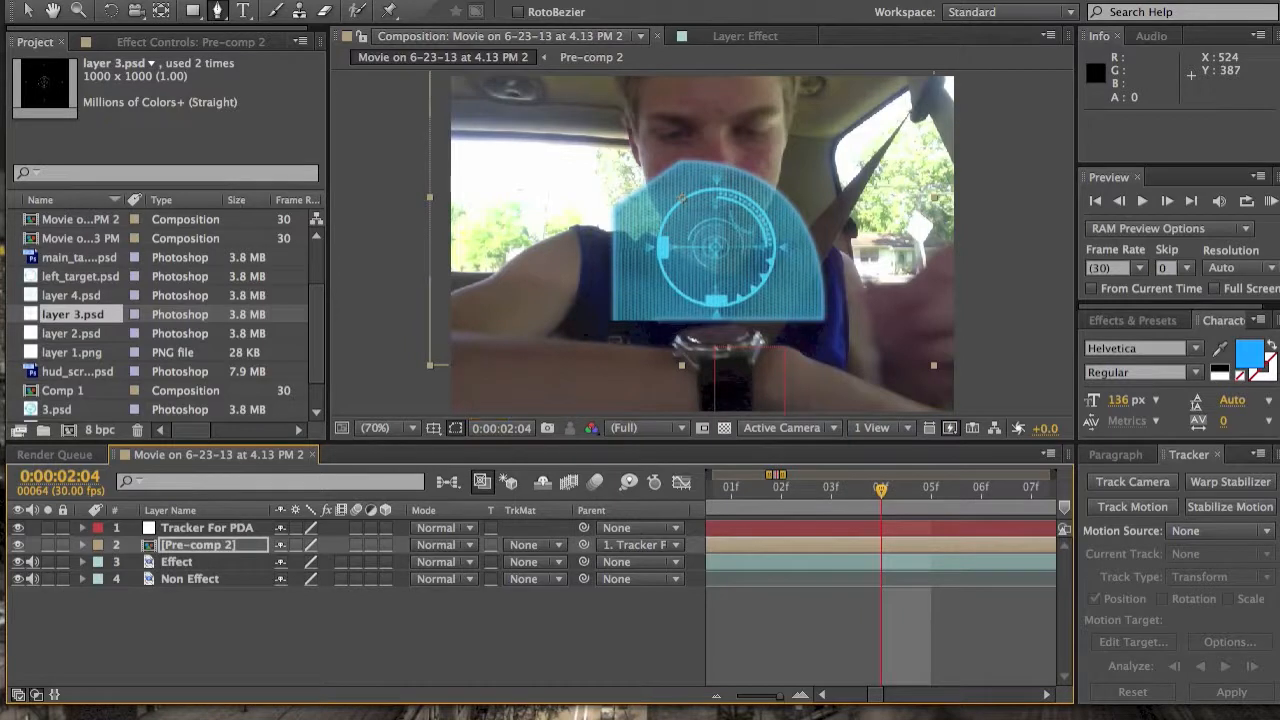
Create the Royal Blue Solid 2 layer with Cmd+Y and hide it to see the footage
{"action": "key", "text": "ctrl+y"}
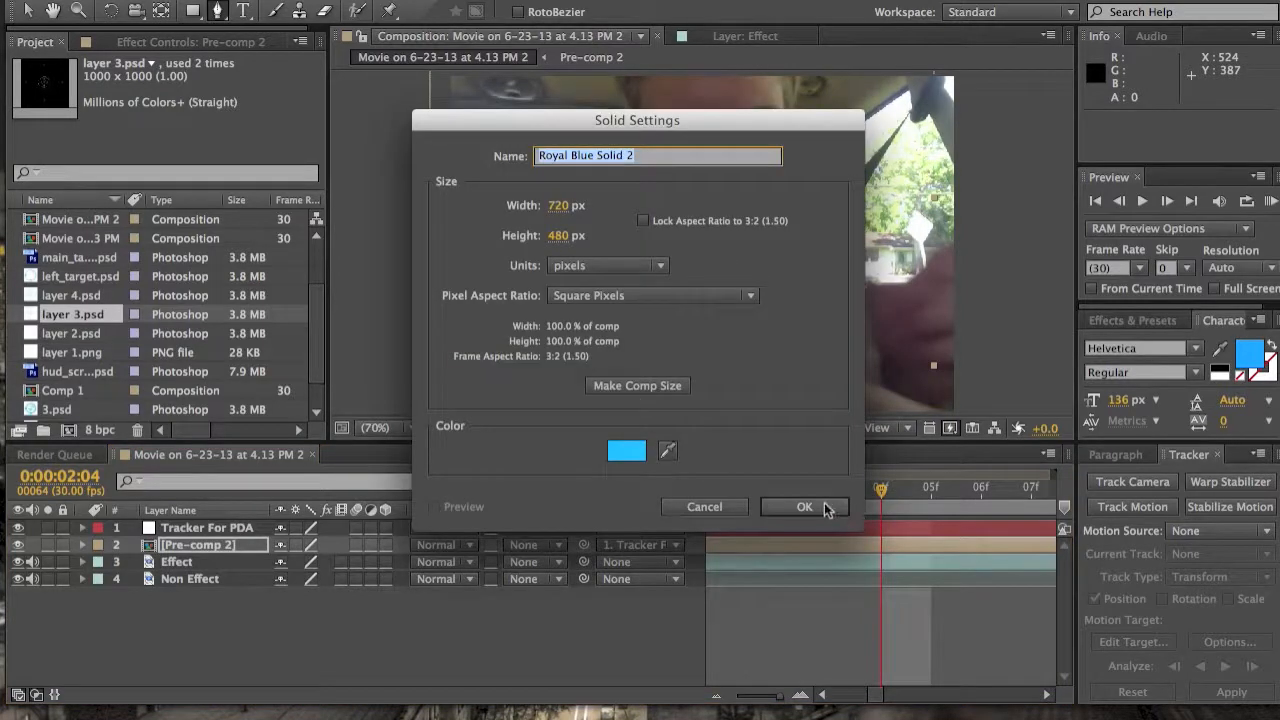
{"action": "left_click", "coordinate": [804, 506]}
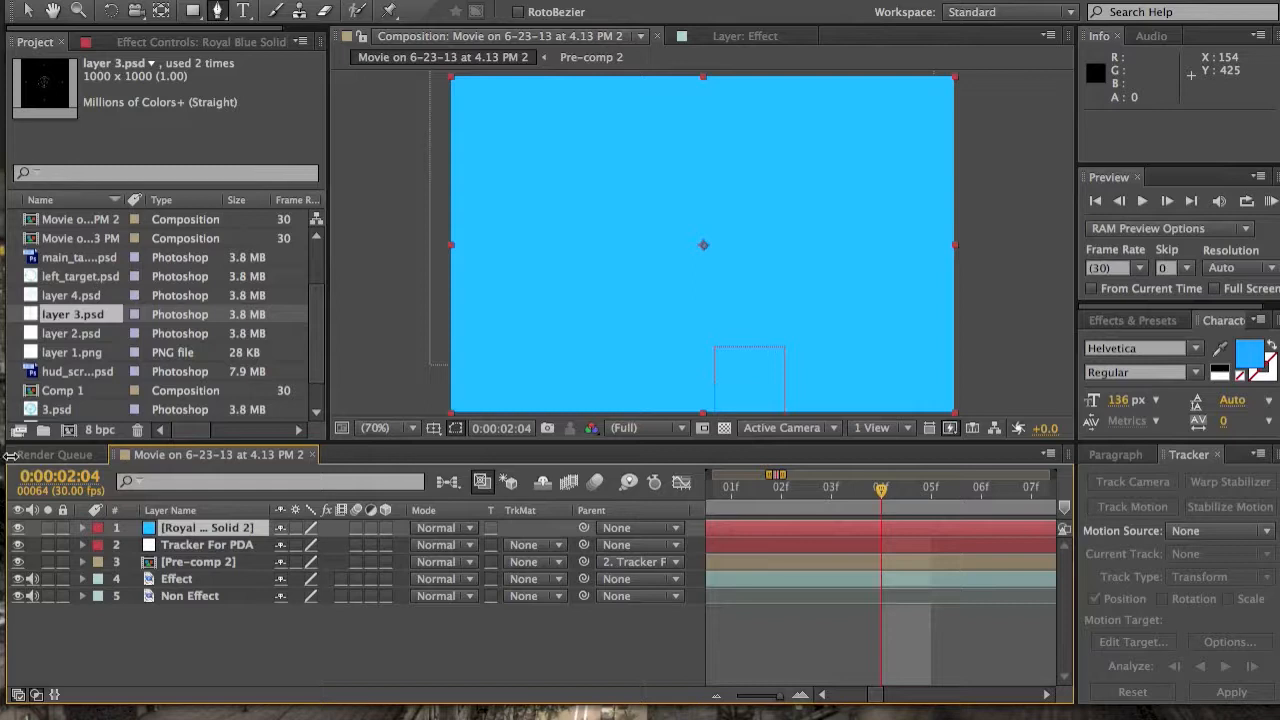
{"action": "left_click", "coordinate": [19, 528]}
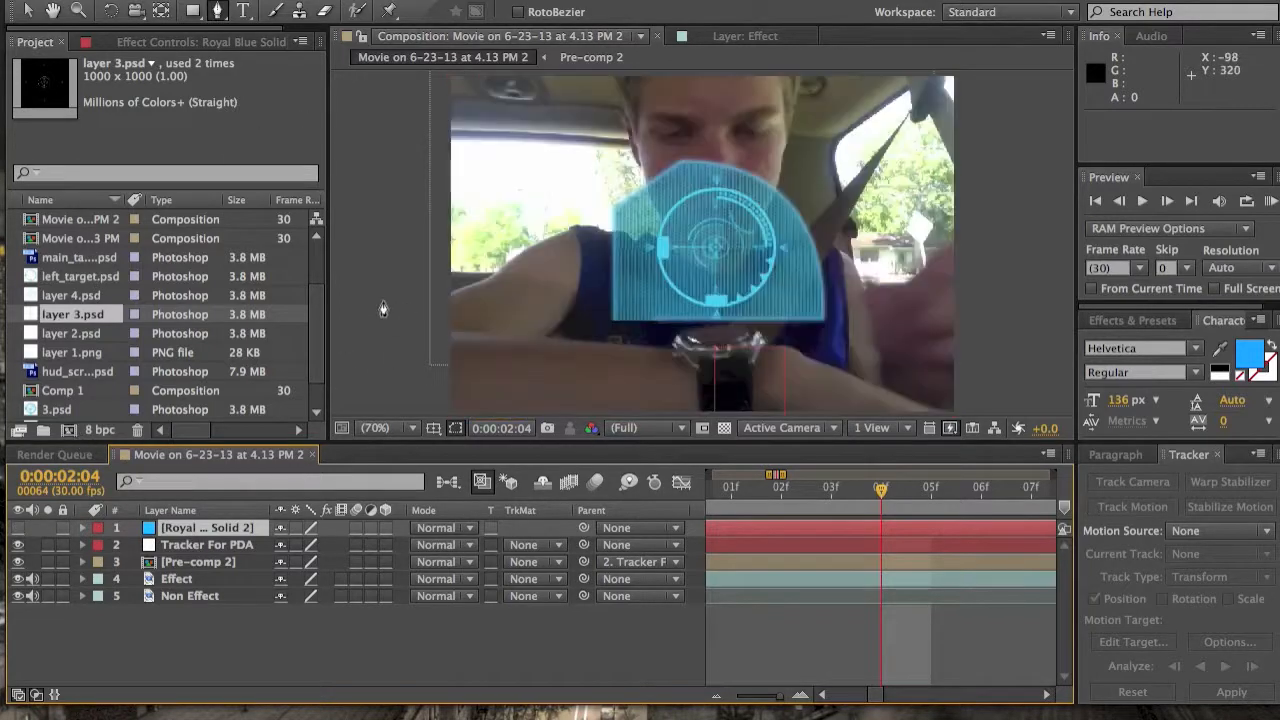
Draw a closed six-point Pen mask outlining the face
{"action": "left_click", "coordinate": [617, 76]}
{"action": "left_click", "coordinate": [638, 130]}
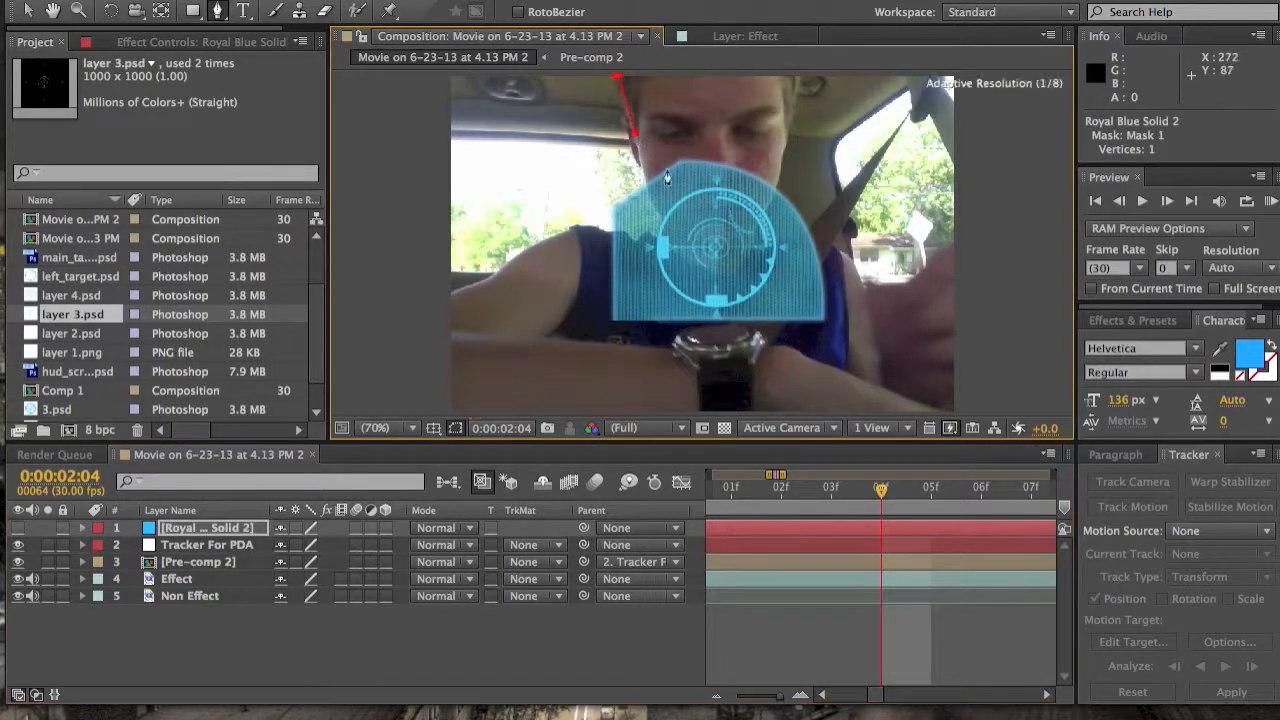
{"action": "left_click", "coordinate": [643, 197]}
{"action": "left_click", "coordinate": [773, 200]}
{"action": "left_click", "coordinate": [845, 173]}
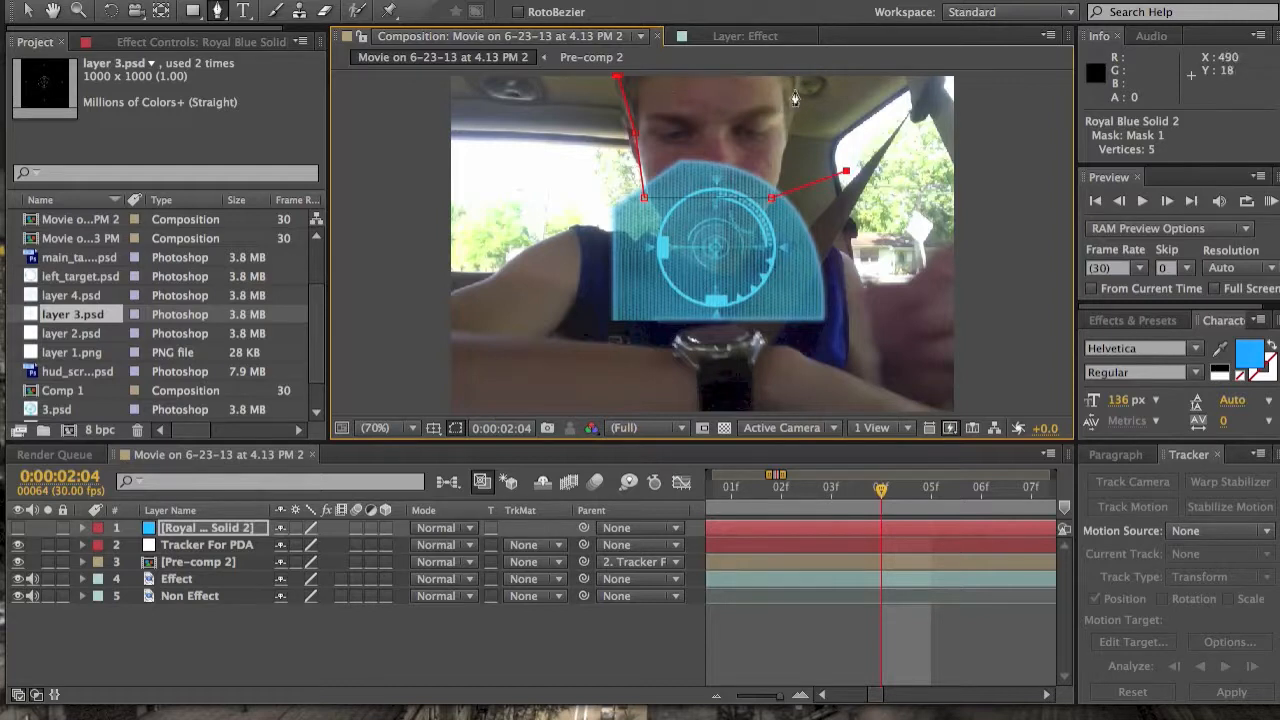
{"action": "left_click", "coordinate": [793, 92]}
{"action": "left_click", "coordinate": [620, 80]}
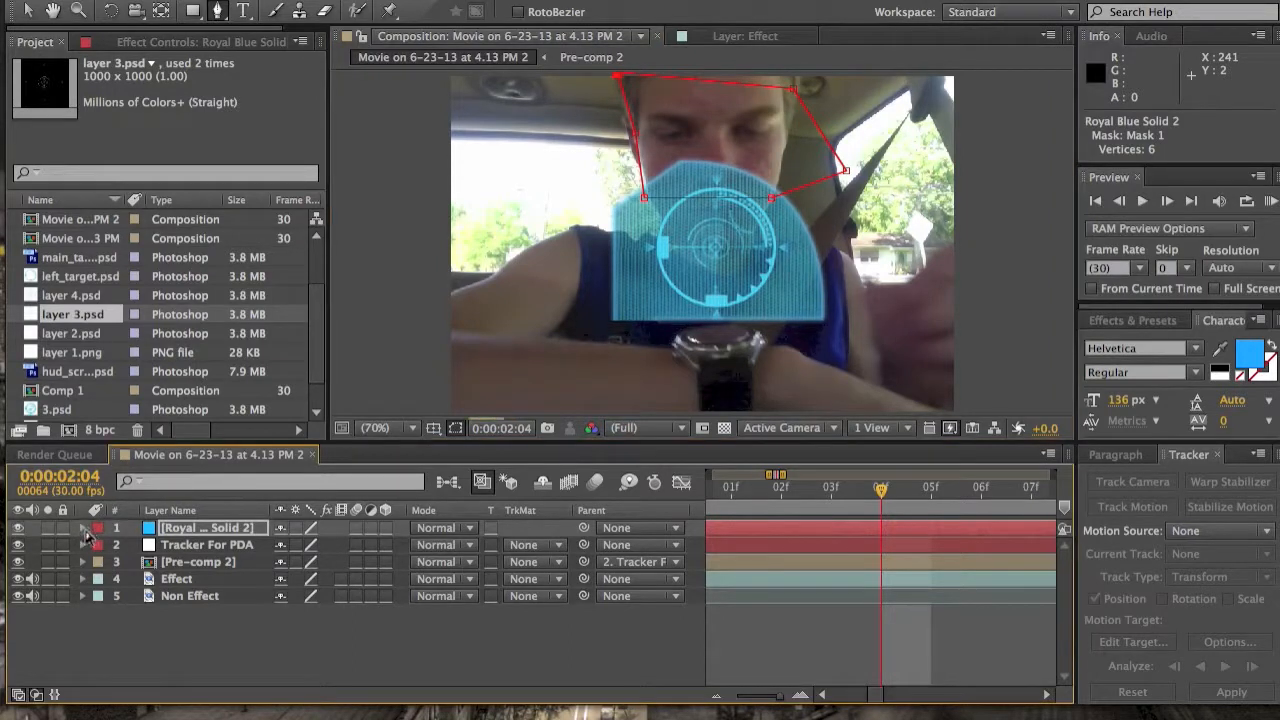
Set Mask 1 to 46% opacity and 71 px feather and adjust a vertex on the right of the face
{"action": "left_click", "coordinate": [82, 528]}
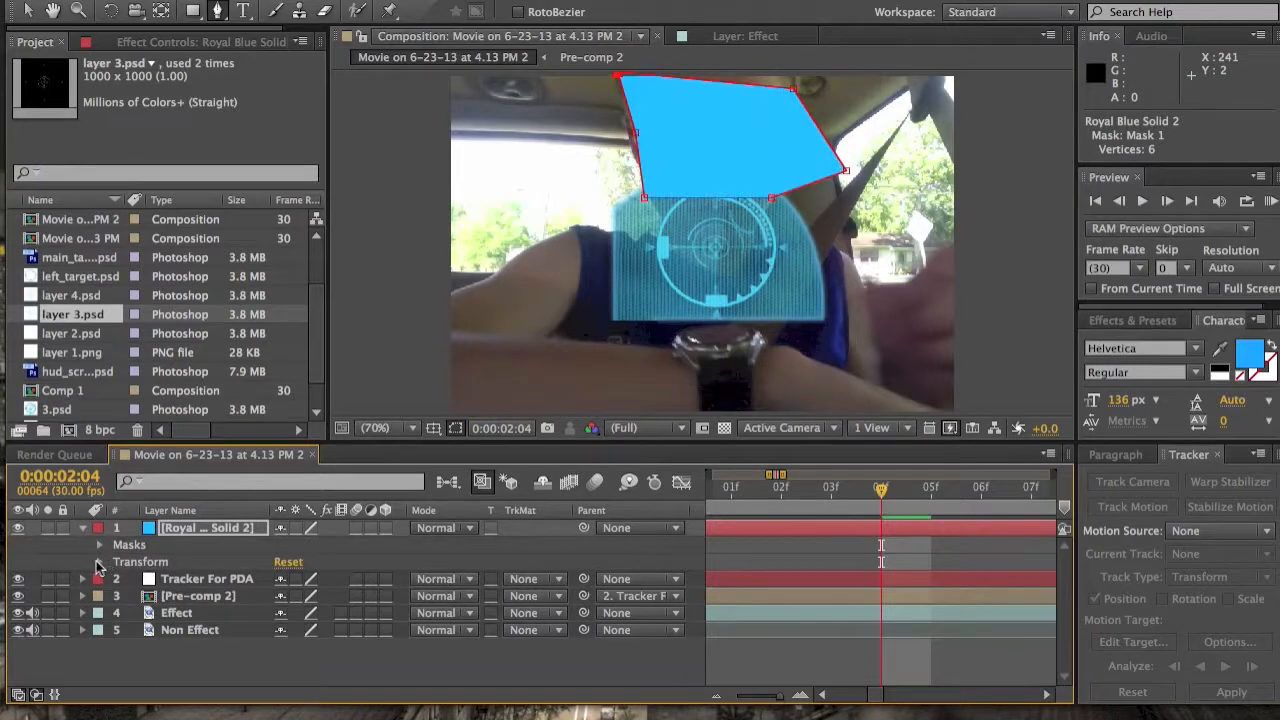
{"action": "left_click", "coordinate": [99, 545]}
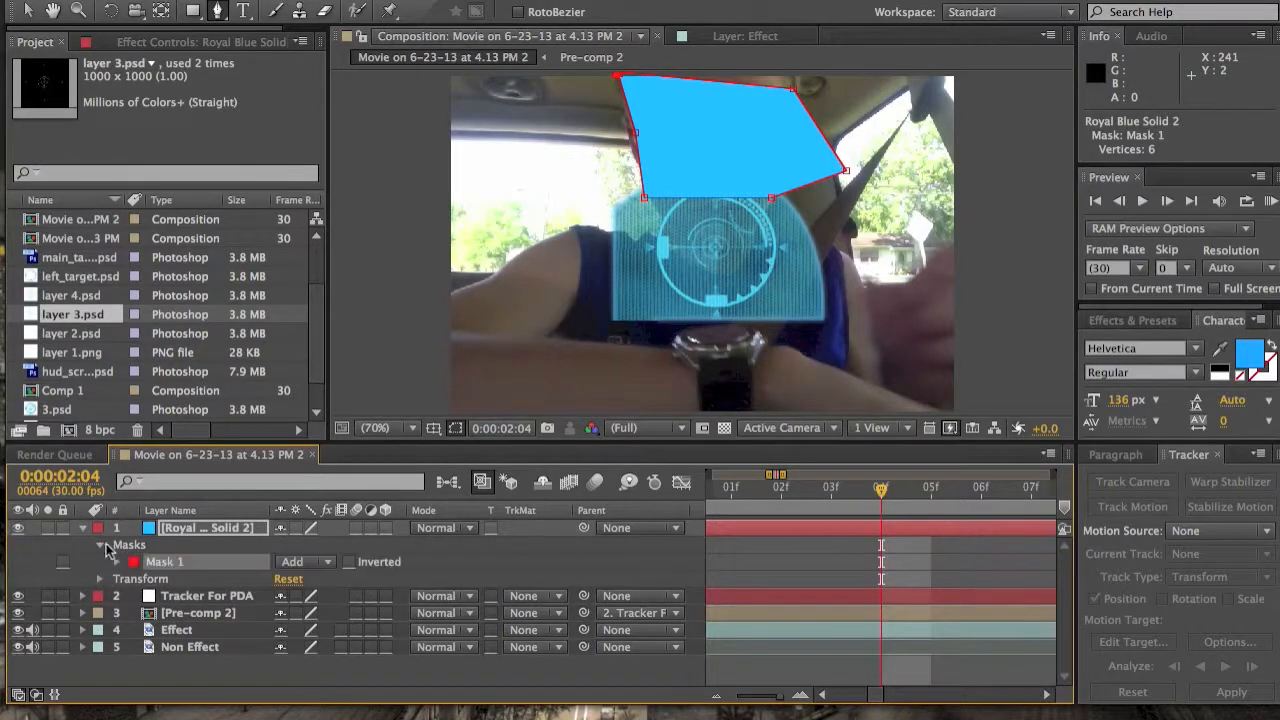
{"action": "left_click", "coordinate": [118, 562]}
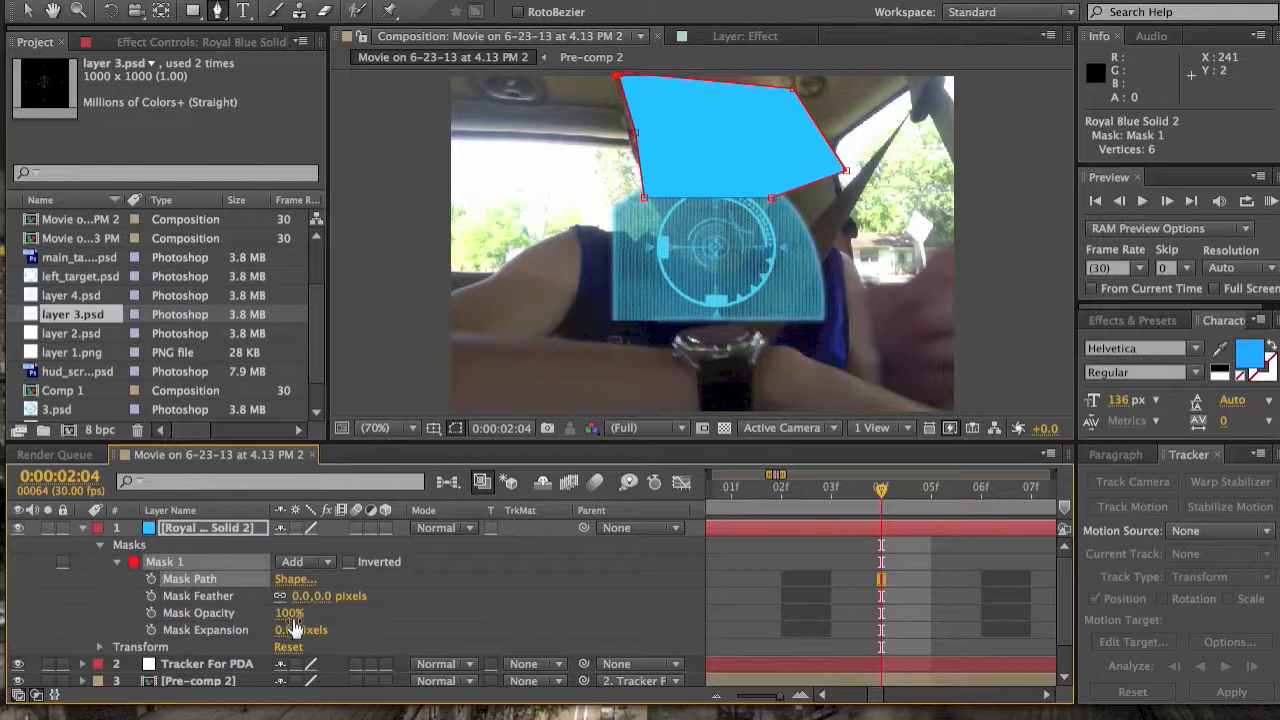
{"action": "left_click", "coordinate": [200, 613]}
{"action": "left_click_drag", "start_coordinate": [272, 612], "coordinate": [230, 616]}
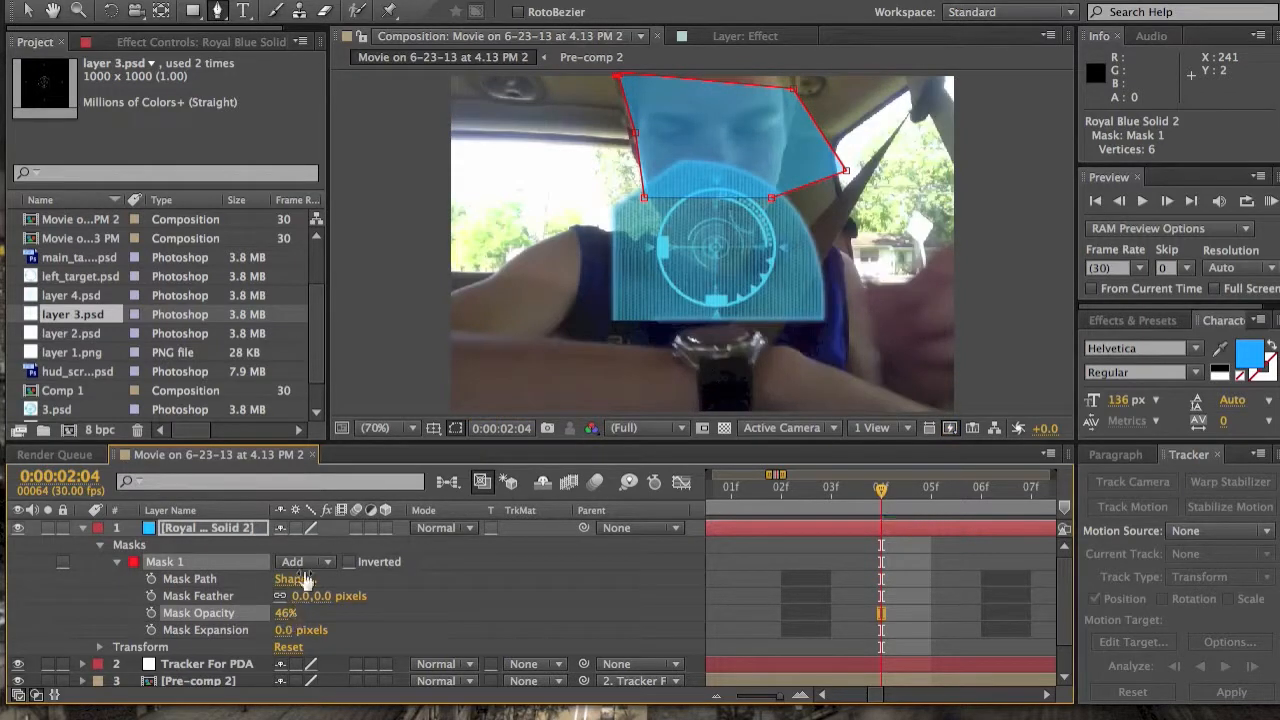
{"action": "left_click_drag", "start_coordinate": [308, 596], "coordinate": [364, 596]}
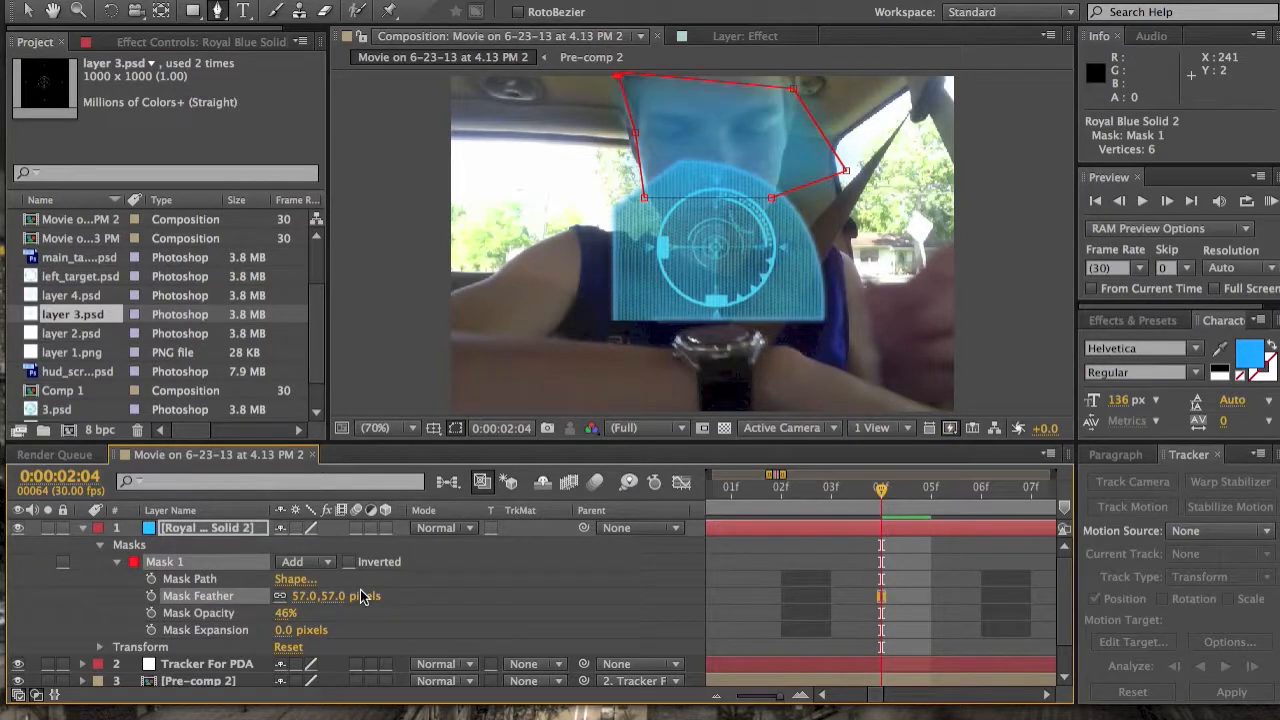
{"action": "left_click_drag", "start_coordinate": [305, 596], "coordinate": [315, 598]}
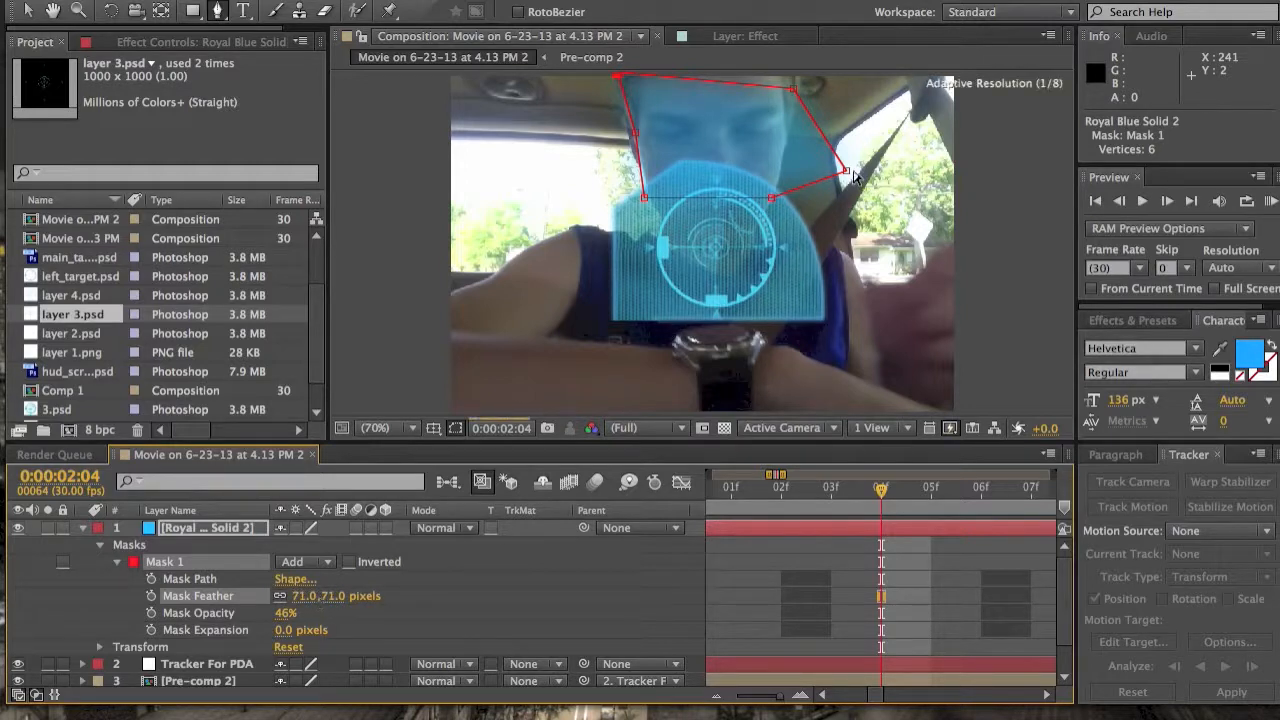
{"action": "left_click_drag", "start_coordinate": [846, 175], "coordinate": [808, 162]}
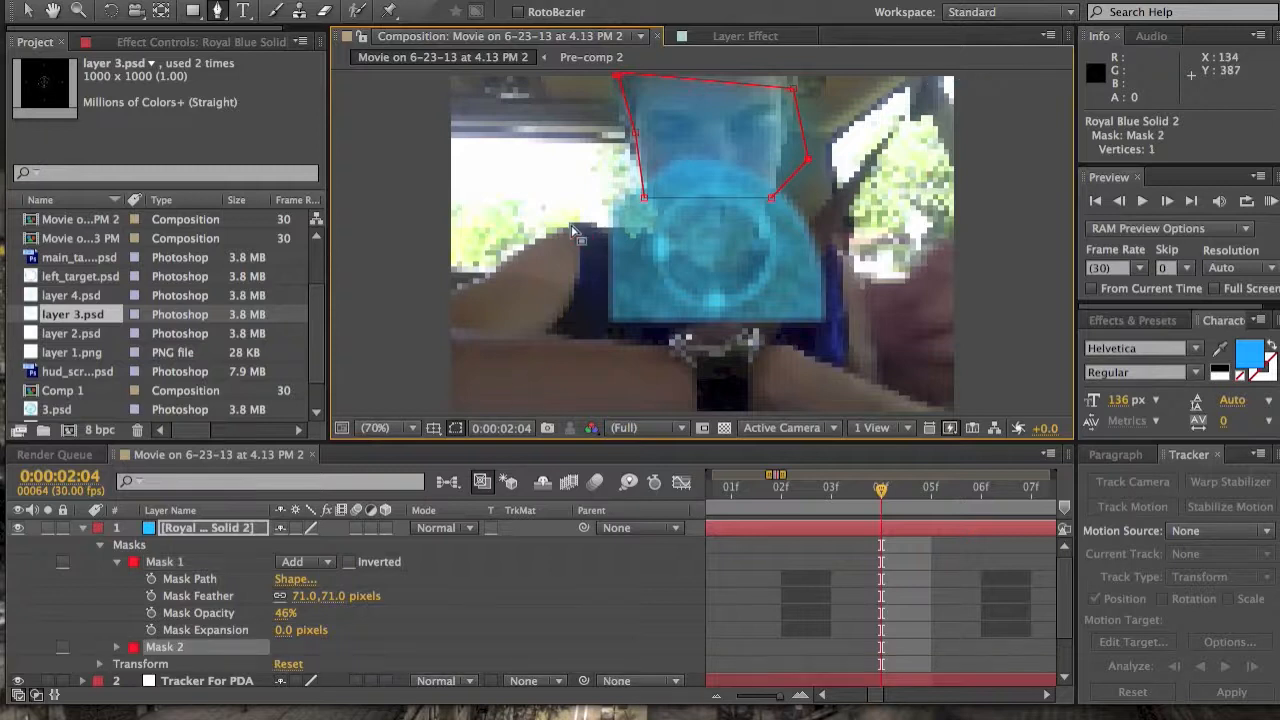
Undo the stray second mask and raise the blue solid's Position Y to 210
{"action": "key", "text": "ctrl+z"}
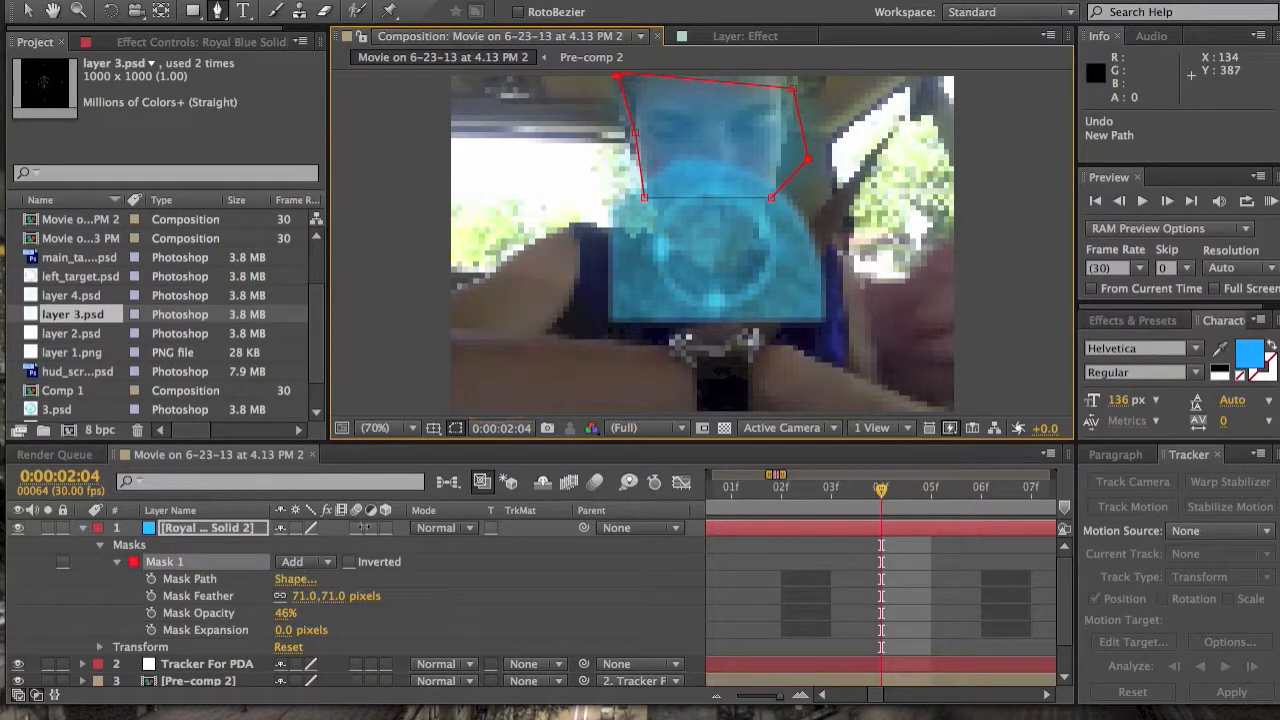
{"action": "key", "text": "v"}
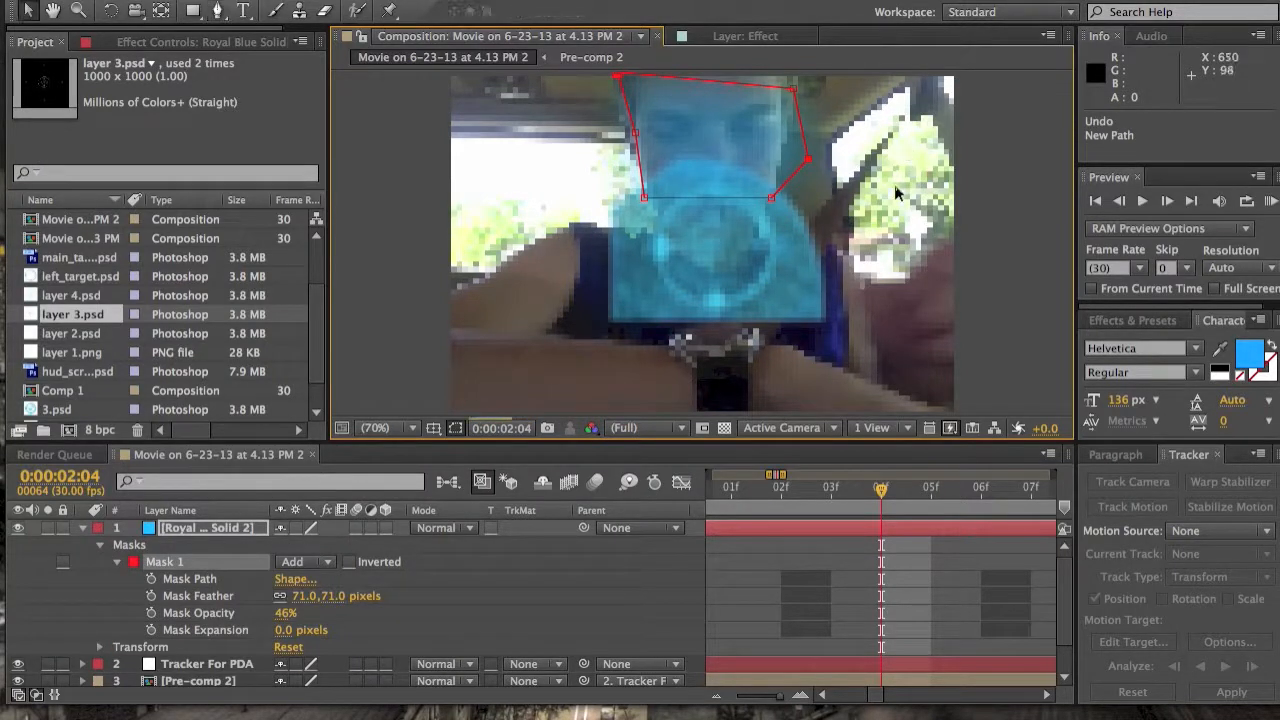
{"action": "left_click", "coordinate": [877, 319]}
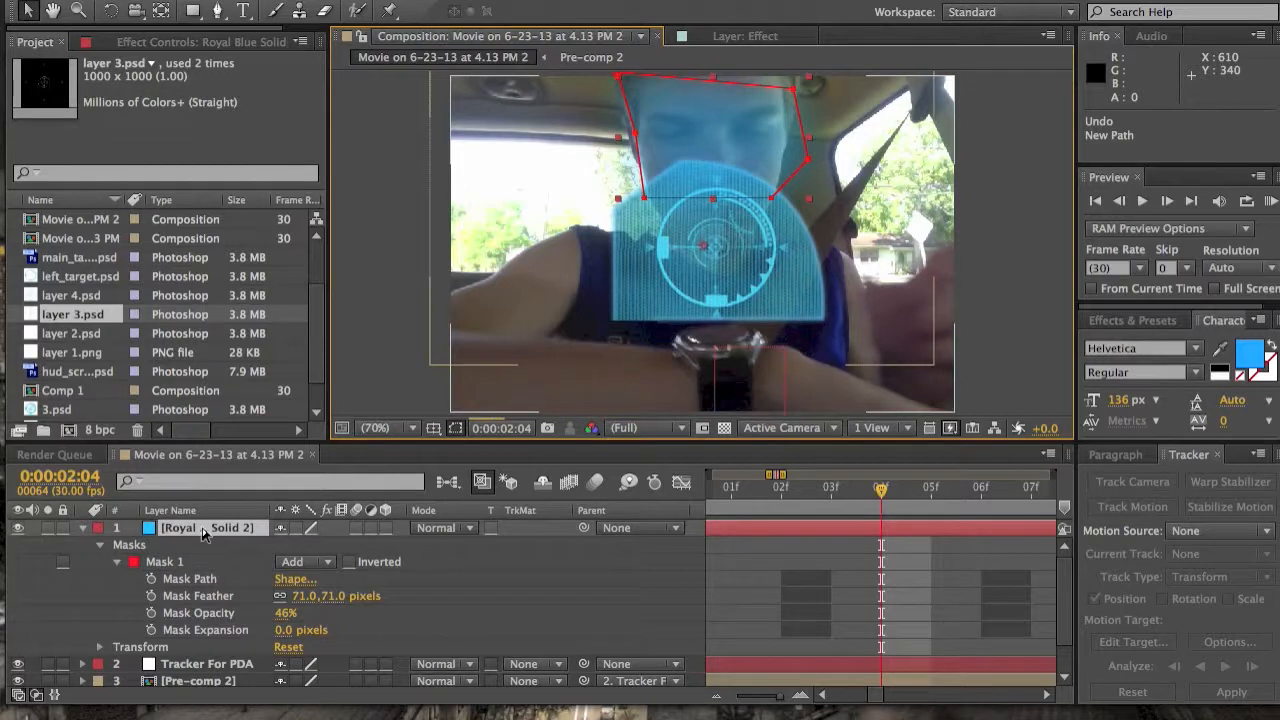
{"action": "left_click", "coordinate": [500, 340]}
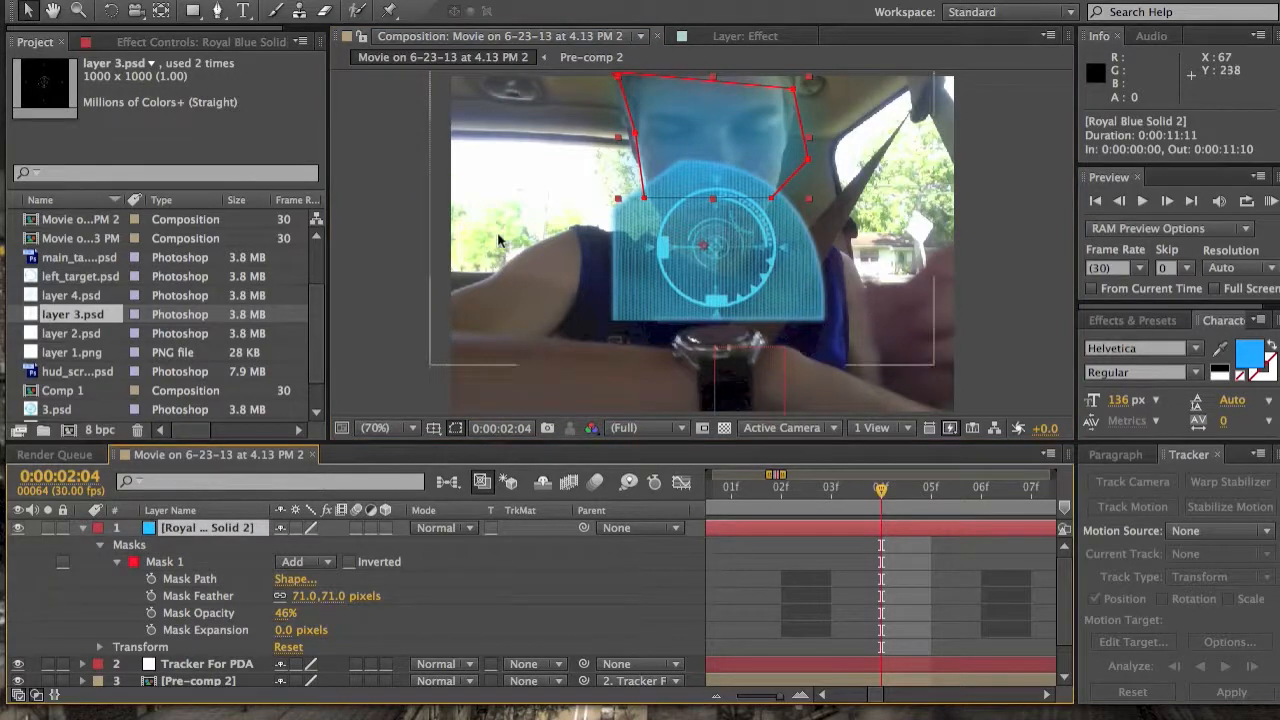
{"action": "left_click_drag", "start_coordinate": [497, 232], "coordinate": [499, 219]}
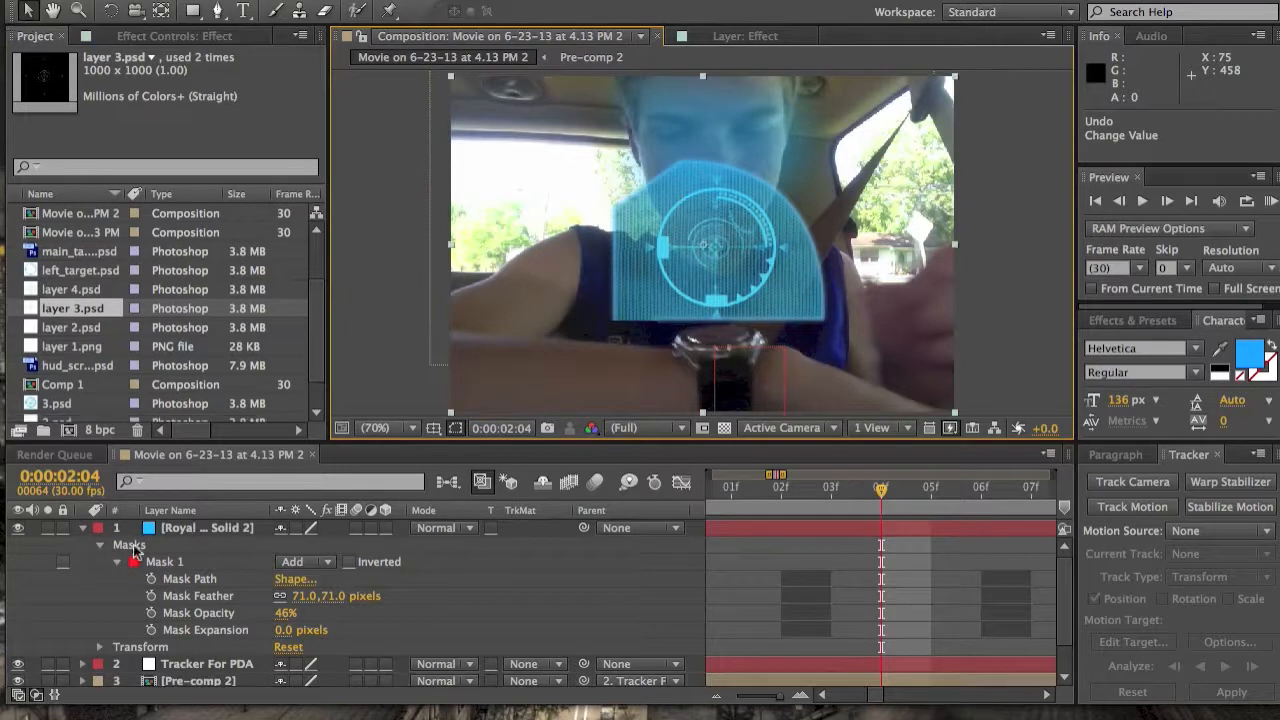
{"action": "left_click", "coordinate": [205, 527]}
{"action": "left_click", "coordinate": [101, 647]}
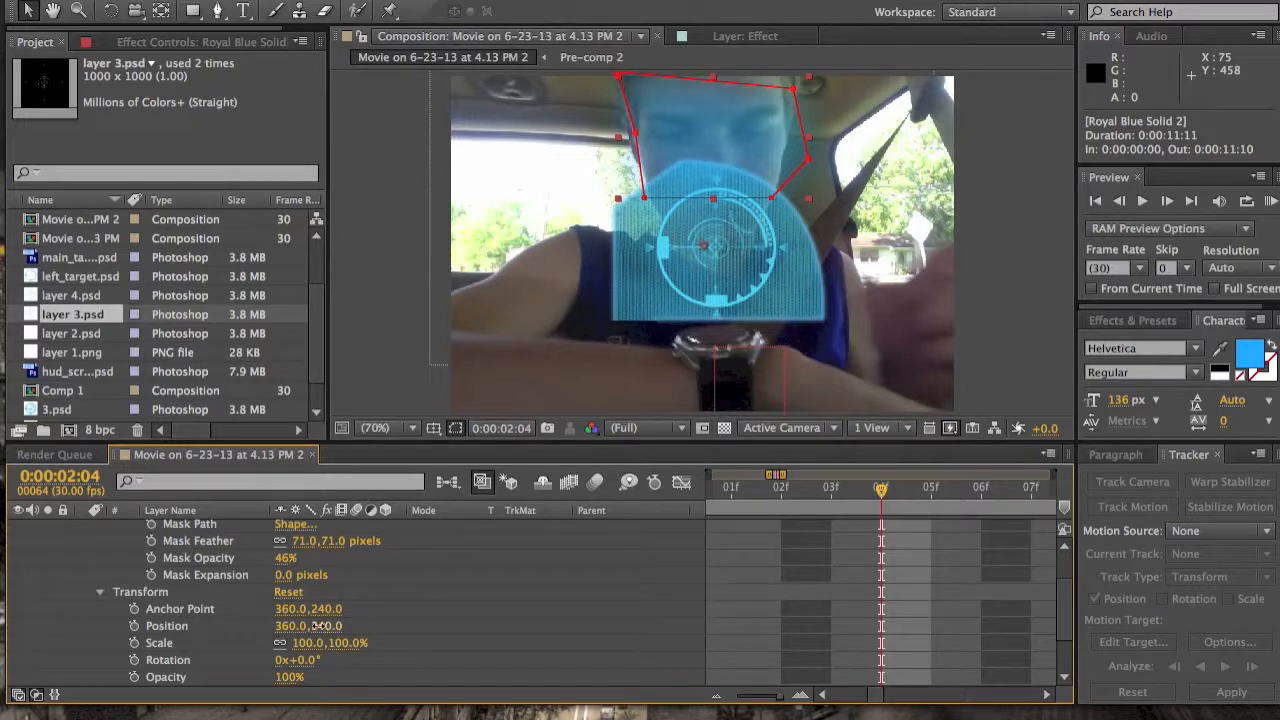
{"action": "left_click_drag", "start_coordinate": [326, 628], "coordinate": [284, 626]}
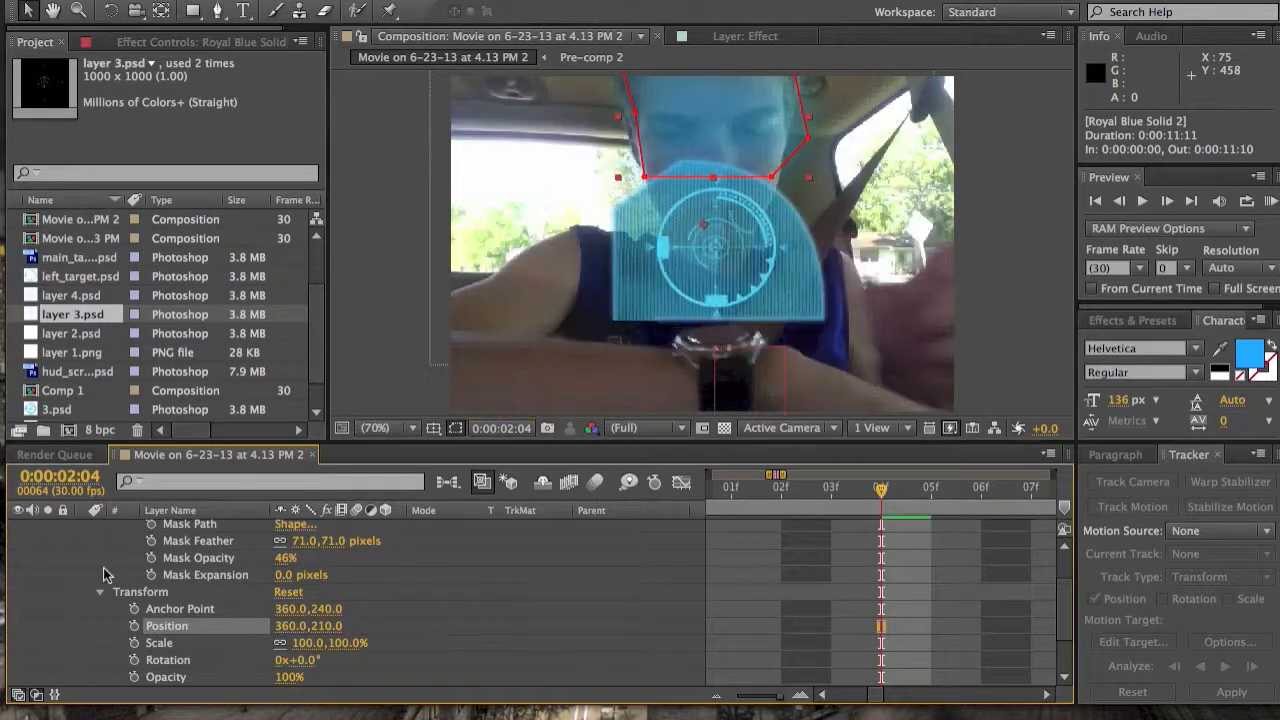
{"action": "scroll", "coordinate": [200, 620], "scroll_direction": "up", "scroll_amount": 3}
Parent the Royal Blue solid to Tracker For PDA and preview the tracked animation
{"action": "left_click", "coordinate": [83, 528]}
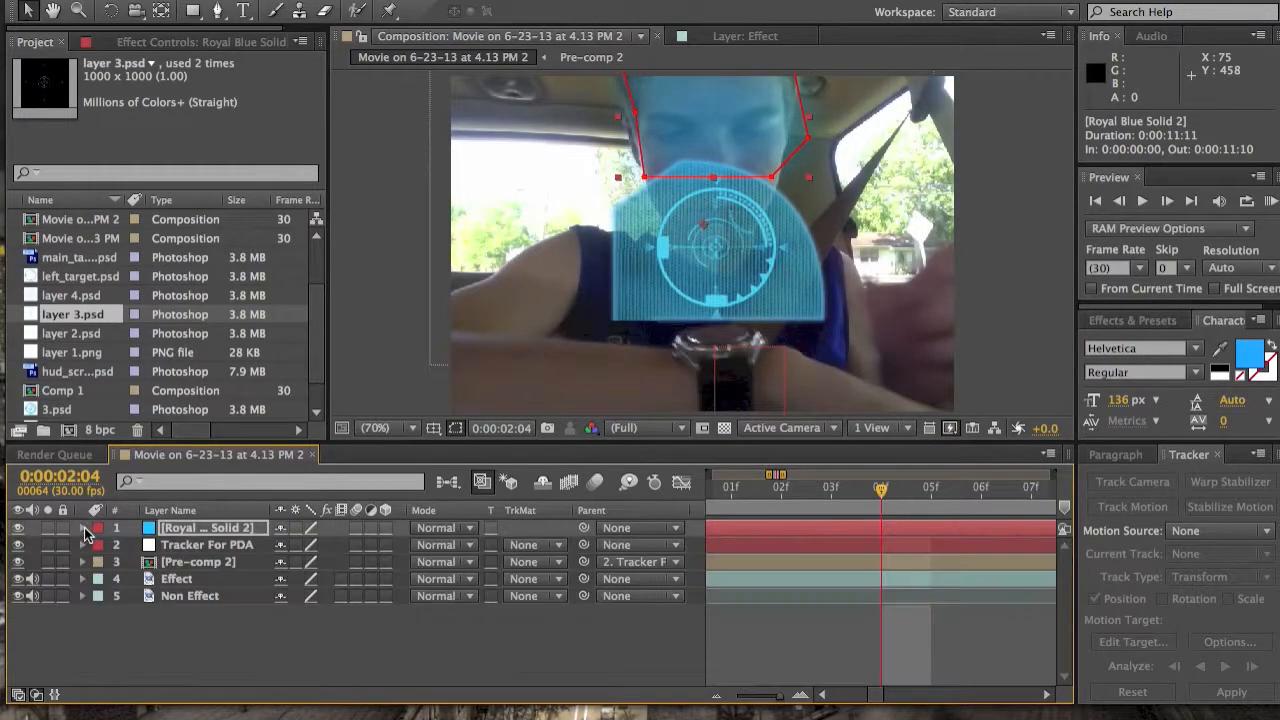
{"action": "left_click_drag", "start_coordinate": [584, 527], "coordinate": [319, 544]}
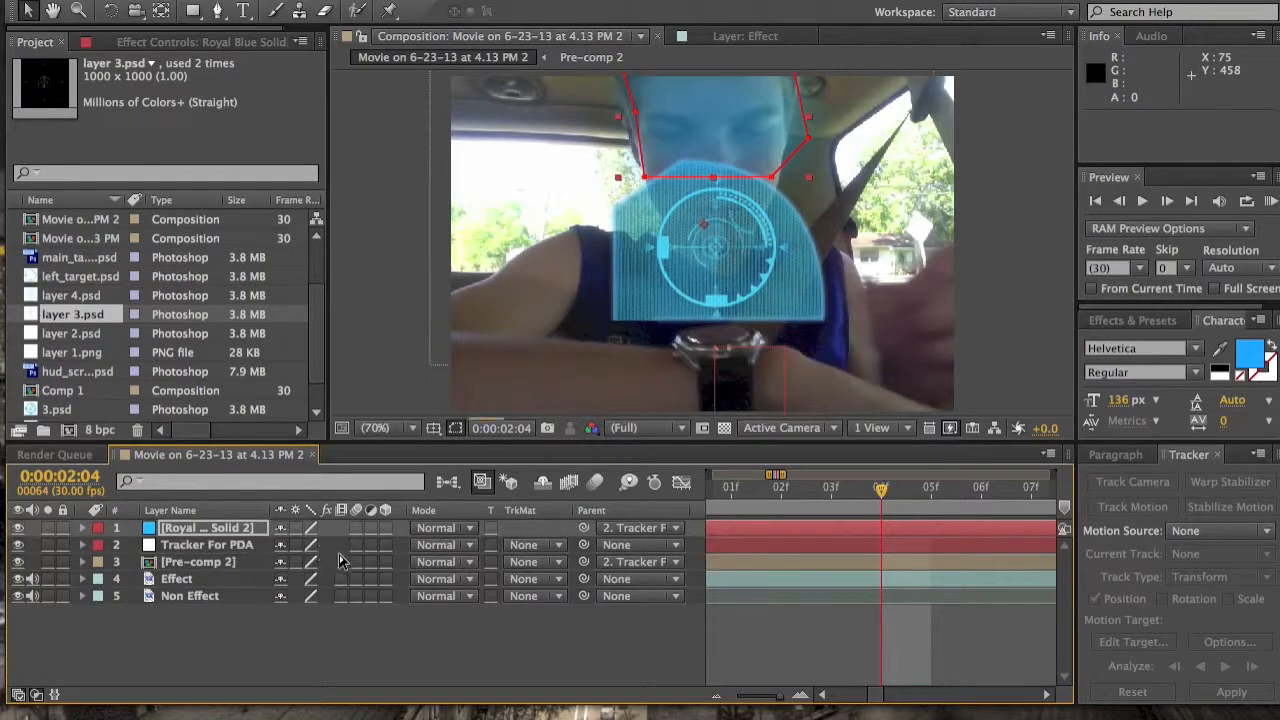
{"action": "key", "text": "h"}
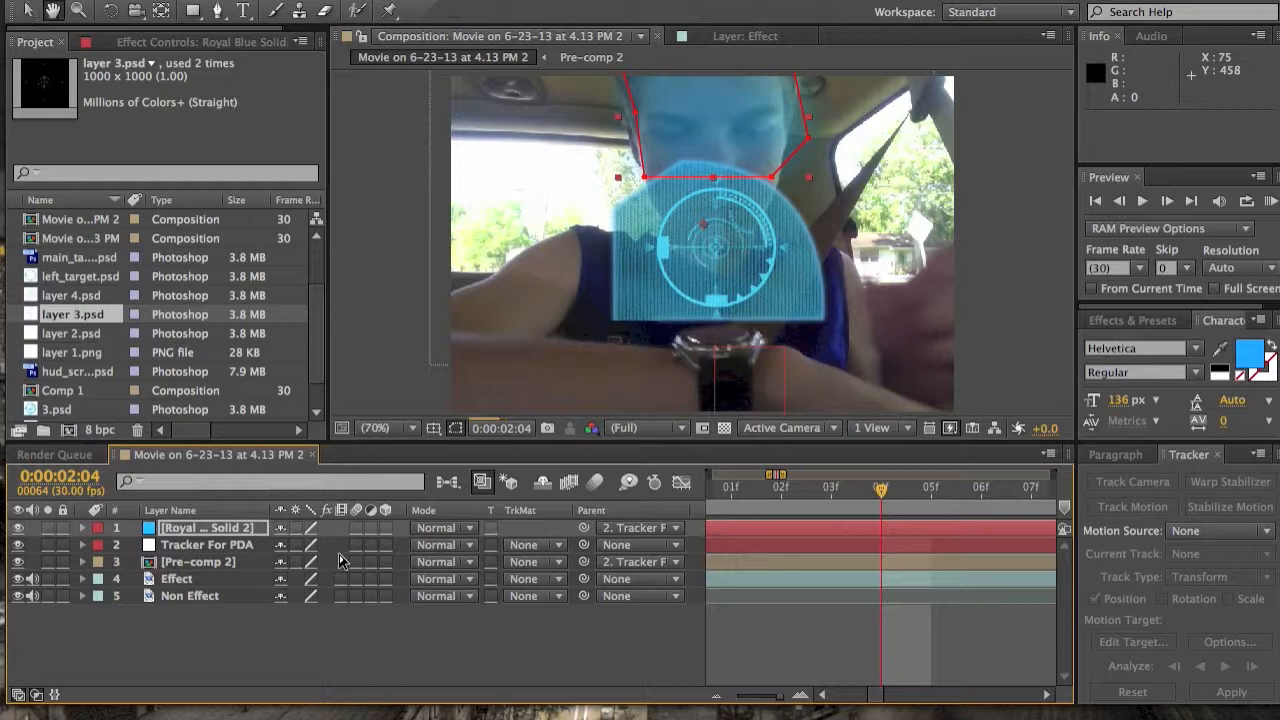
{"action": "key", "text": "space"}
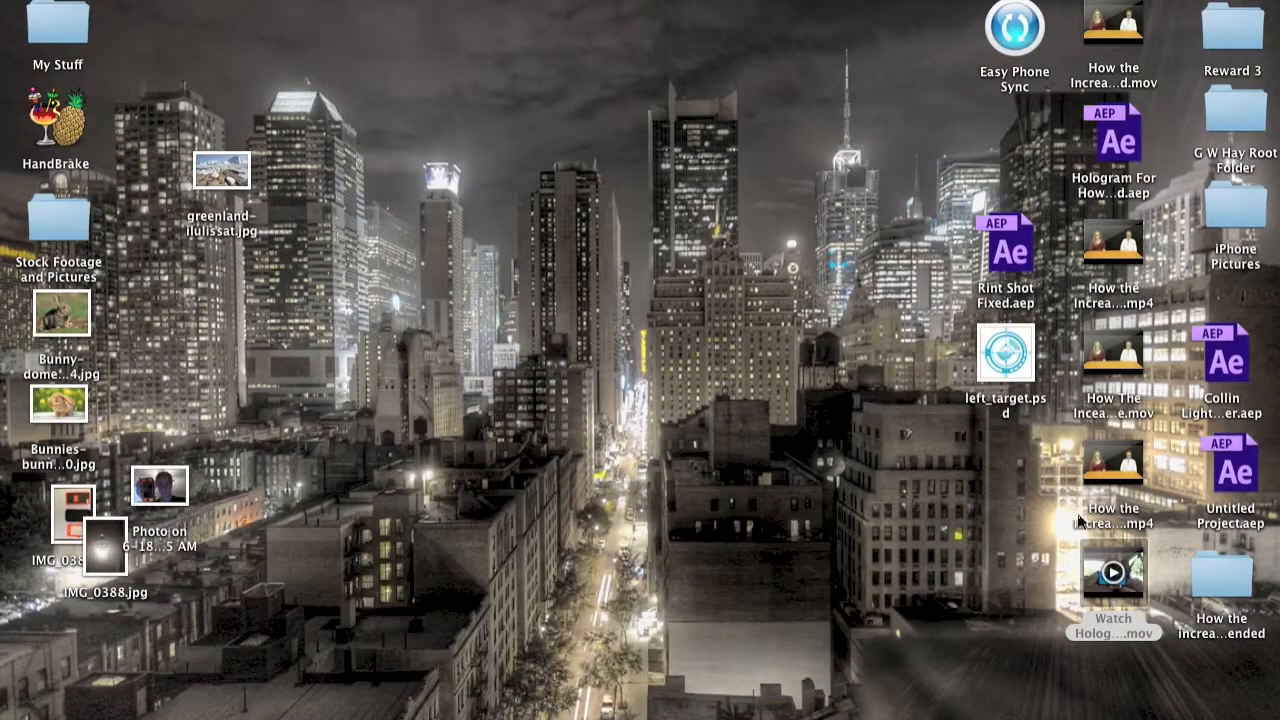
{"action": "left_click", "coordinate": [1118, 590]}
{"action": "key", "text": "space"}
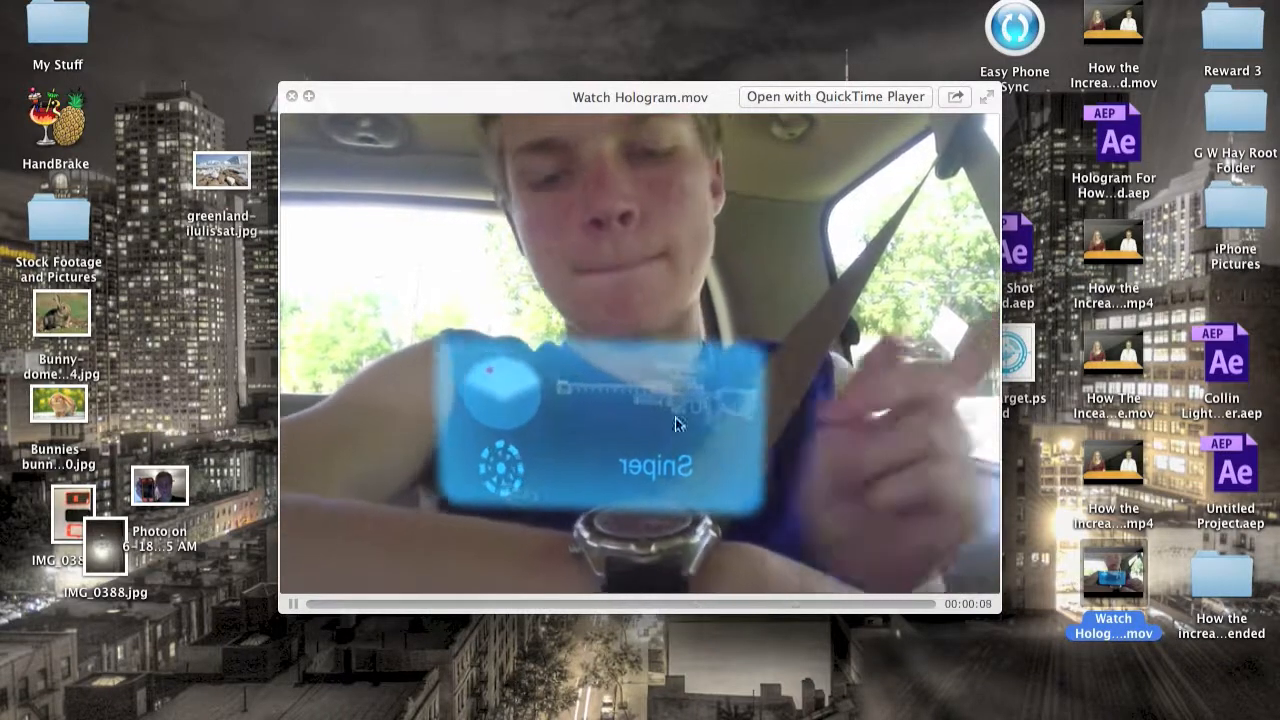
{"action": "key", "text": "space"}
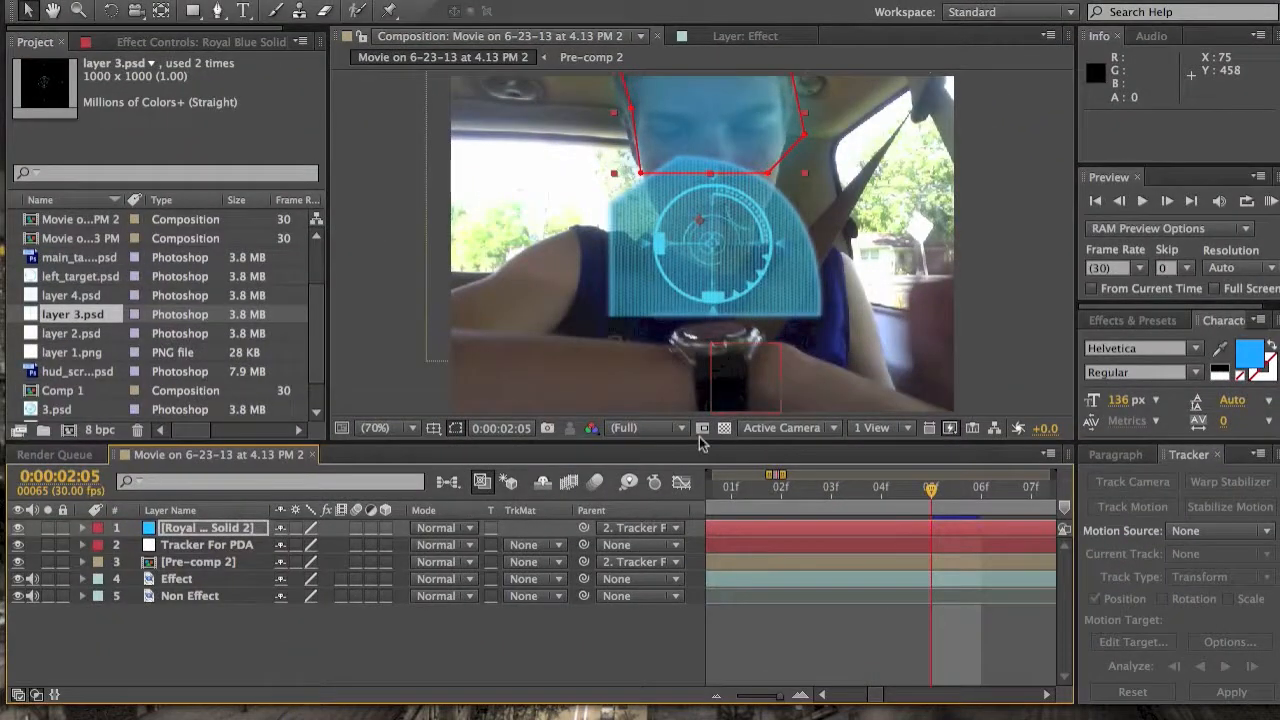
{"action": "scroll", "coordinate": [780, 552], "scroll_direction": "down", "scroll_amount": 3}
{"action": "scroll", "coordinate": [780, 558], "scroll_direction": "down", "scroll_amount": 3}
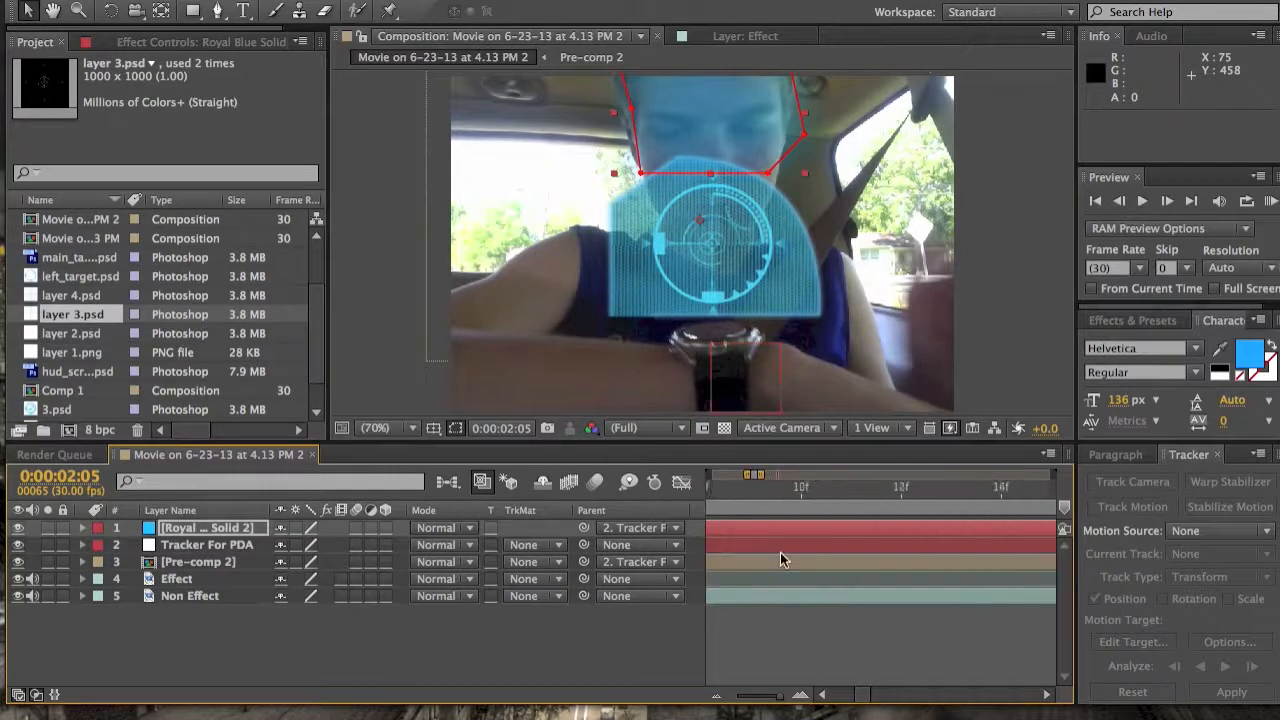
{"action": "scroll", "coordinate": [780, 558], "scroll_direction": "down", "scroll_amount": 3}
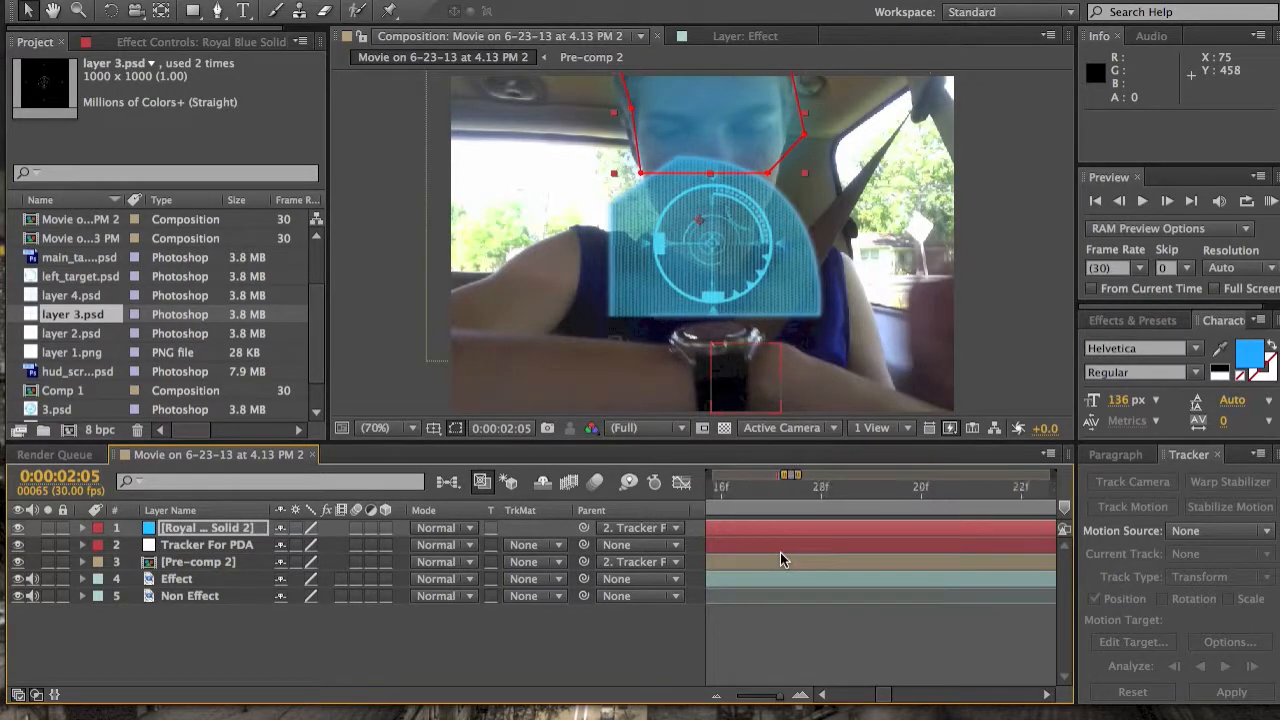